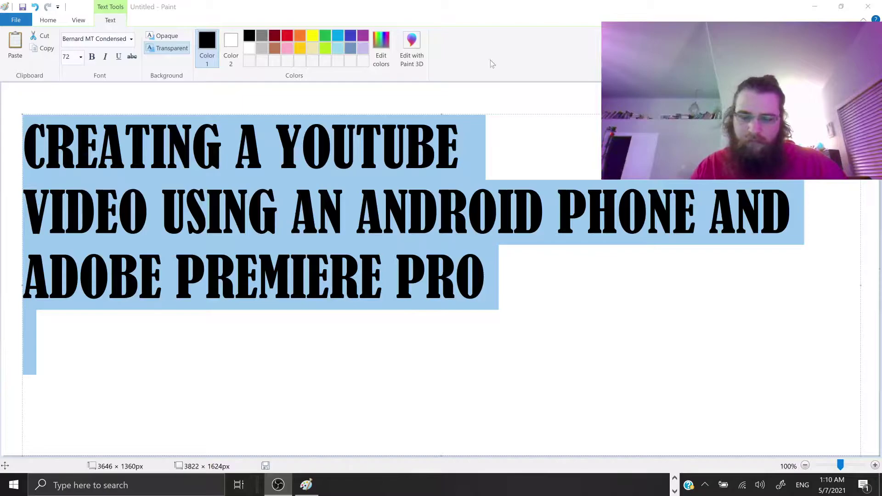
Step: Turn on Bluetooth in Windows and open the Bluetooth & other devices settings
{"action": "left_click", "coordinate": [865, 486]}
{"action": "left_click", "coordinate": [841, 290]}
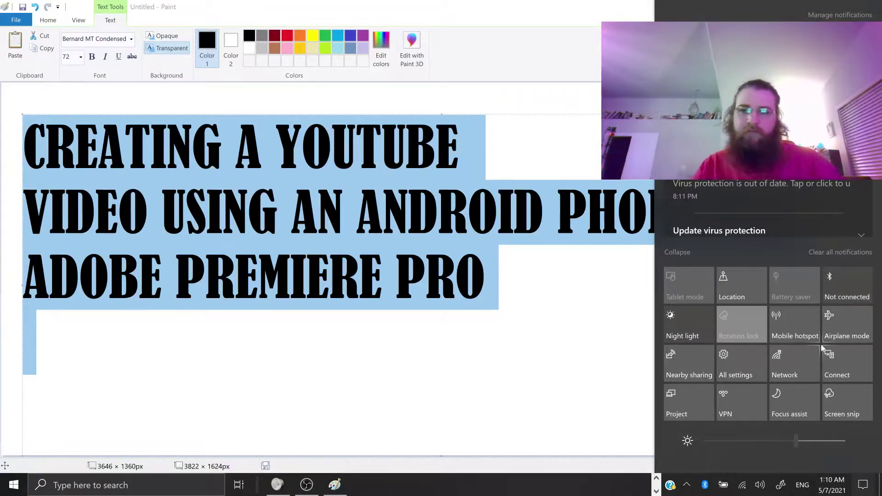
{"action": "right_click", "coordinate": [836, 286]}
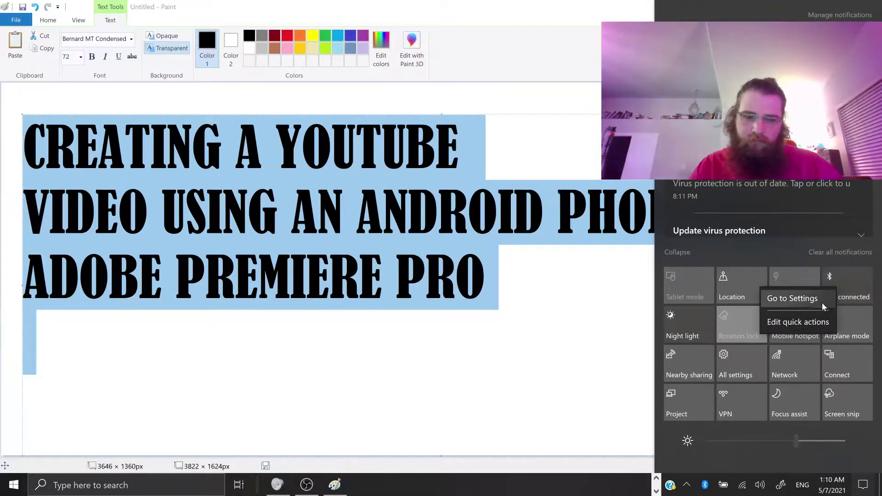
{"action": "left_click", "coordinate": [823, 303]}
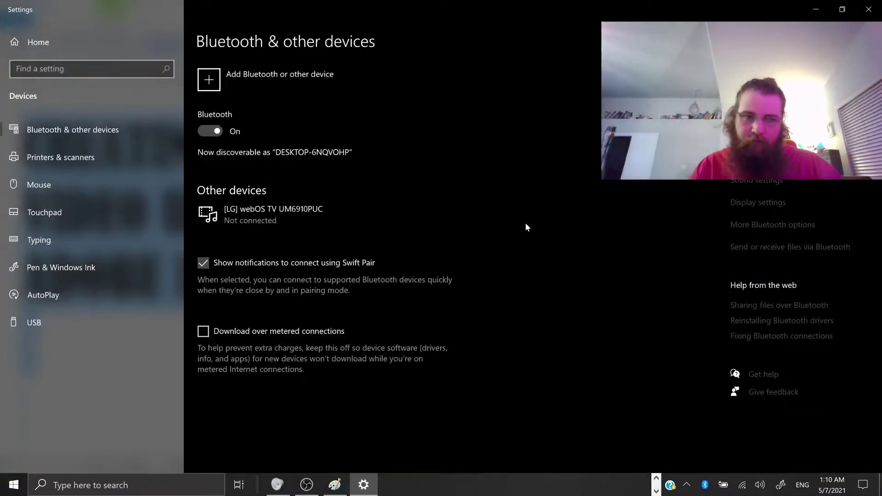
Step: Try to pair the unknown device as a new Bluetooth device, retry the connection once, and cancel adding it
{"action": "left_click", "coordinate": [214, 92]}
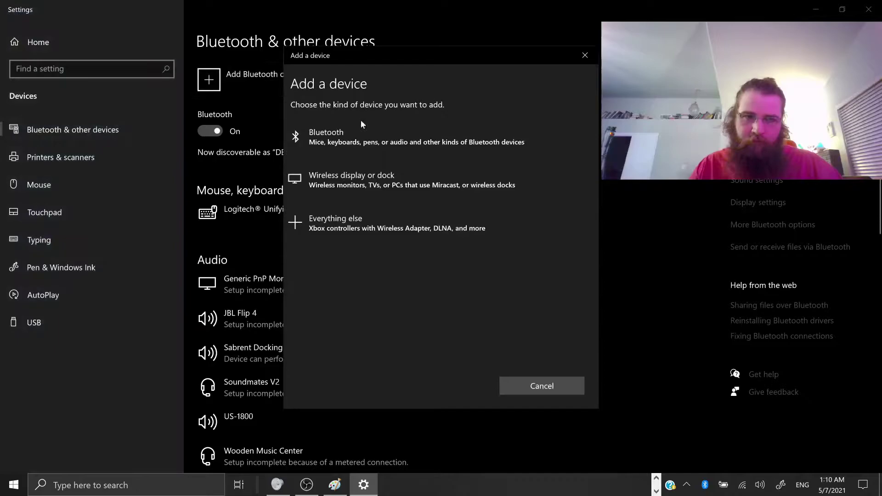
{"action": "left_click", "coordinate": [369, 145]}
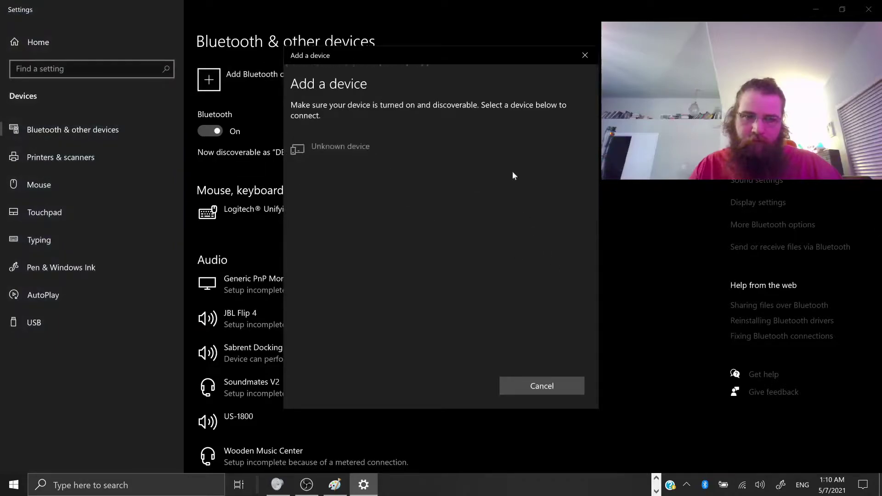
{"action": "left_click", "coordinate": [481, 148]}
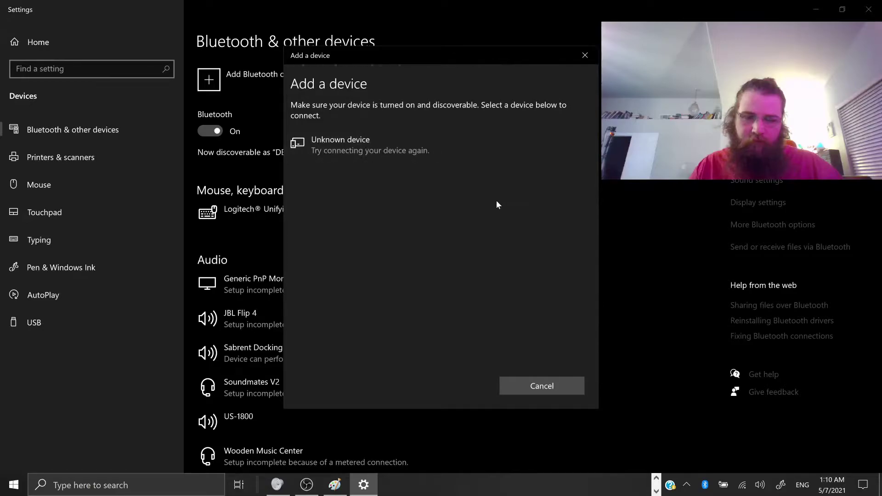
{"action": "left_click", "coordinate": [451, 150]}
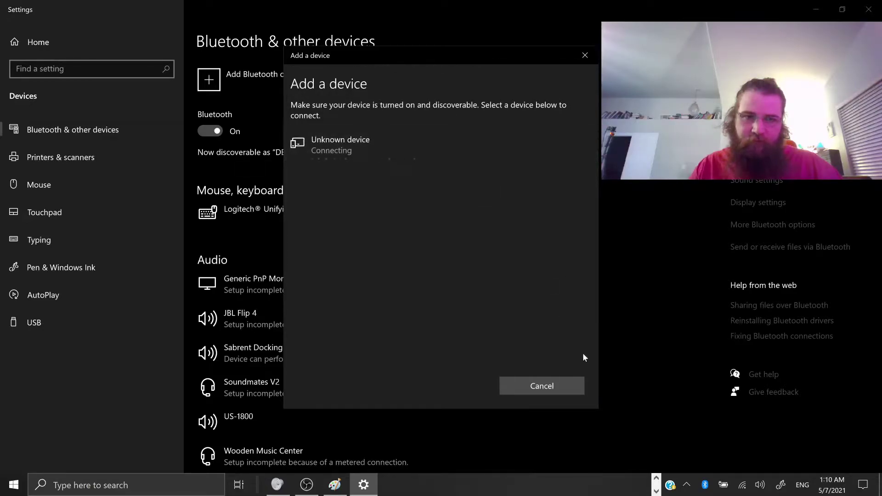
{"action": "left_click", "coordinate": [564, 385]}
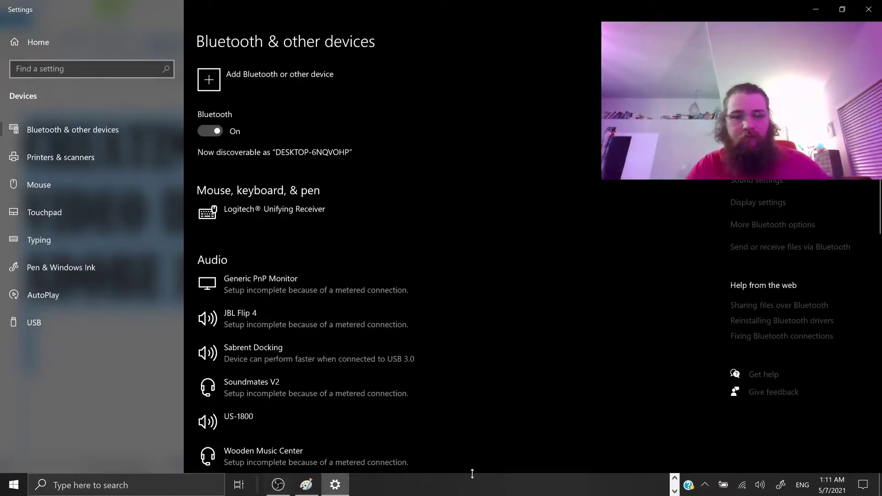
{"action": "key", "text": "alt+Tab"}
{"action": "key", "text": "Tab"}
{"action": "key", "text": "Tab"}
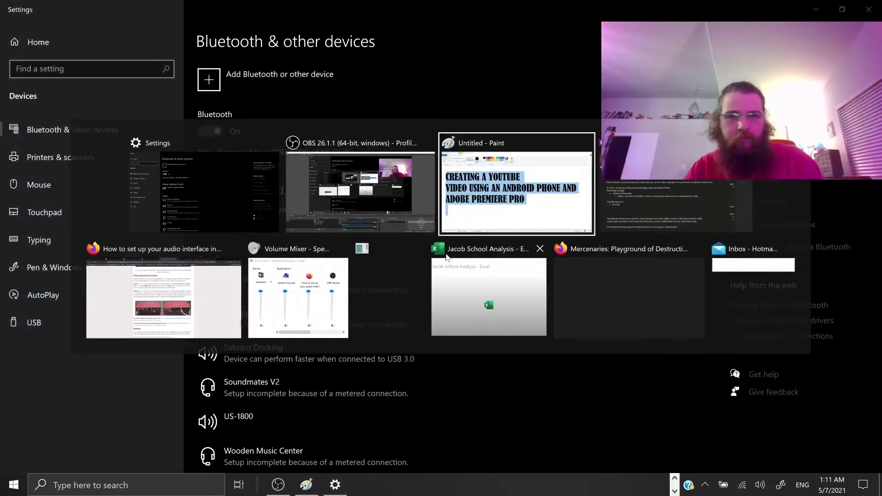
{"action": "key", "text": "Escape"}
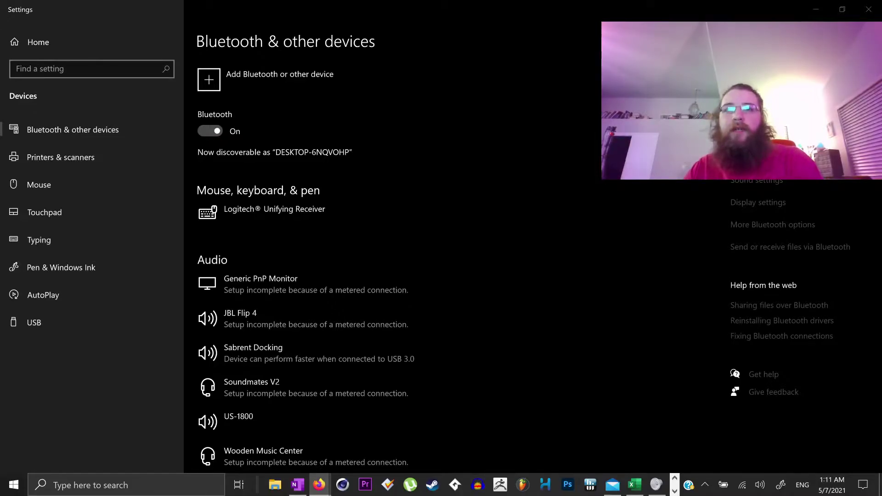
Step: Launch Adobe Premiere Pro 2020 and minimise the Settings window
{"action": "left_click", "coordinate": [365, 484]}
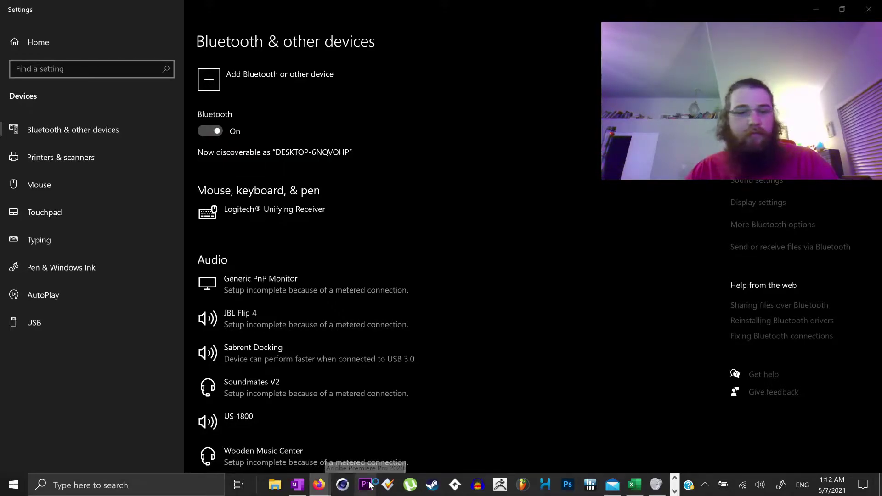
{"action": "left_click", "coordinate": [816, 9]}
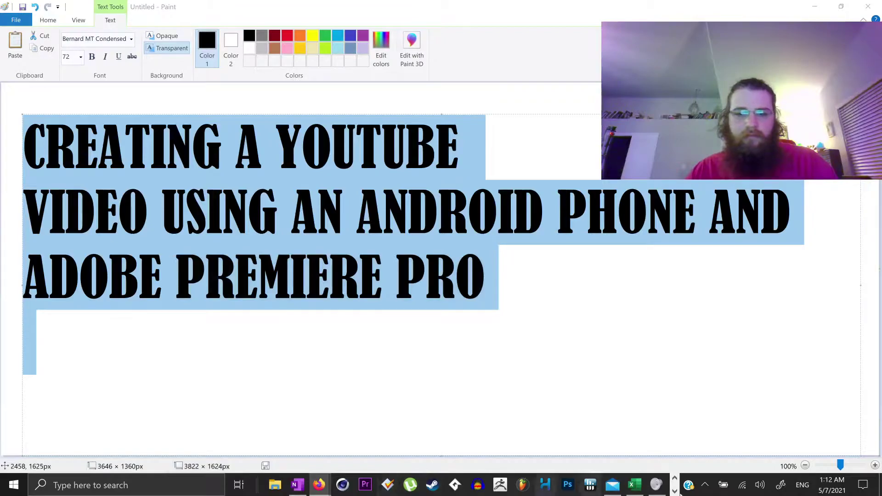
{"action": "left_click", "coordinate": [674, 491]}
{"action": "left_click", "coordinate": [673, 481]}
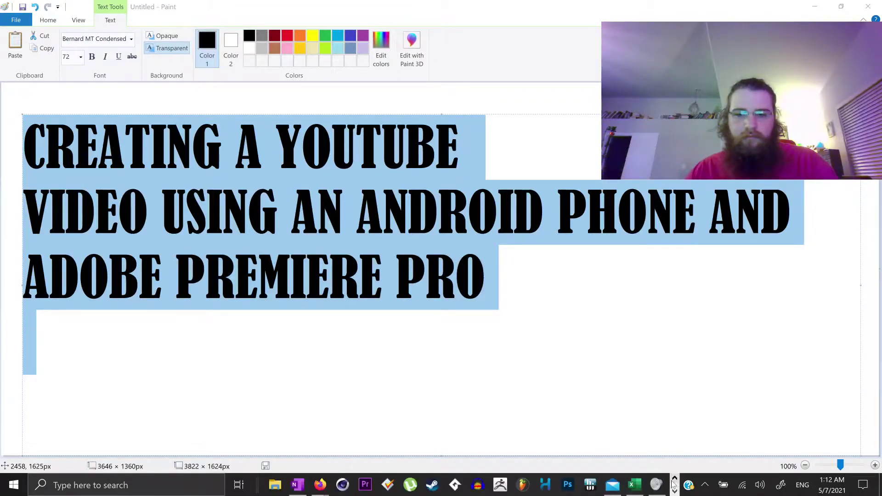
{"action": "left_click", "coordinate": [374, 486]}
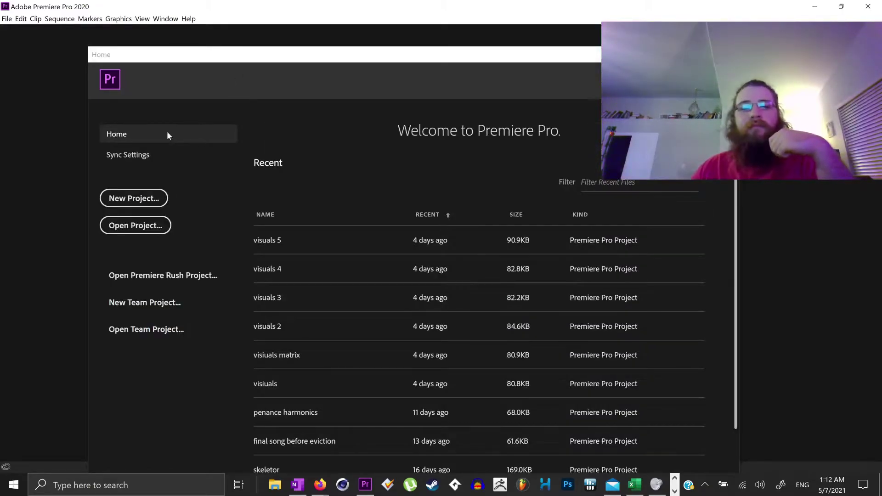
Step: Start a new Premiere Pro project and browse to the Desktop for its save location
{"action": "left_click", "coordinate": [143, 198]}
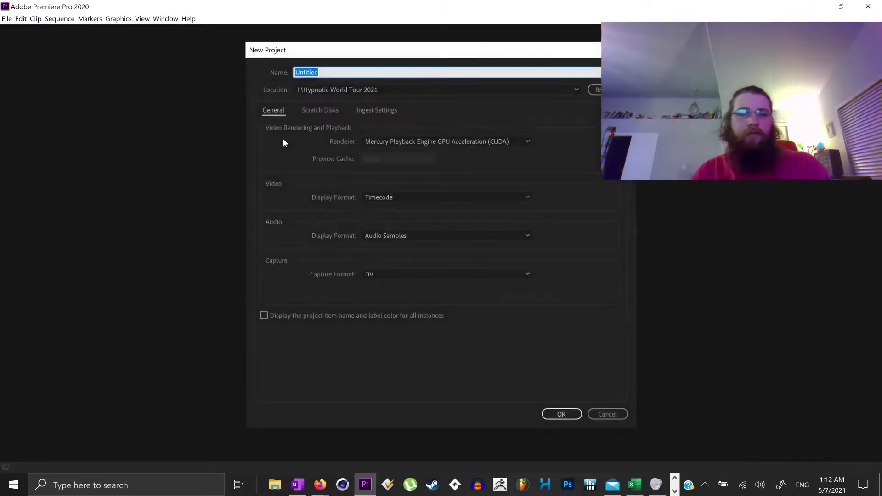
{"action": "key", "text": "Return"}
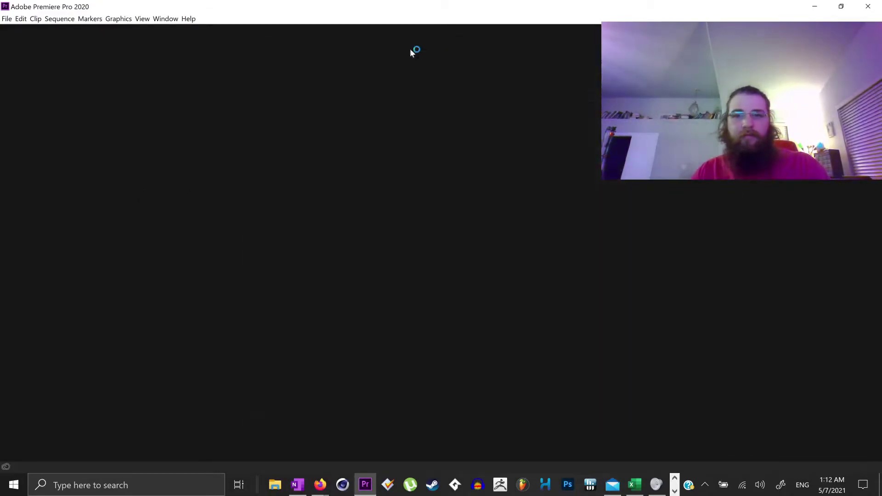
{"action": "left_click", "coordinate": [7, 19]}
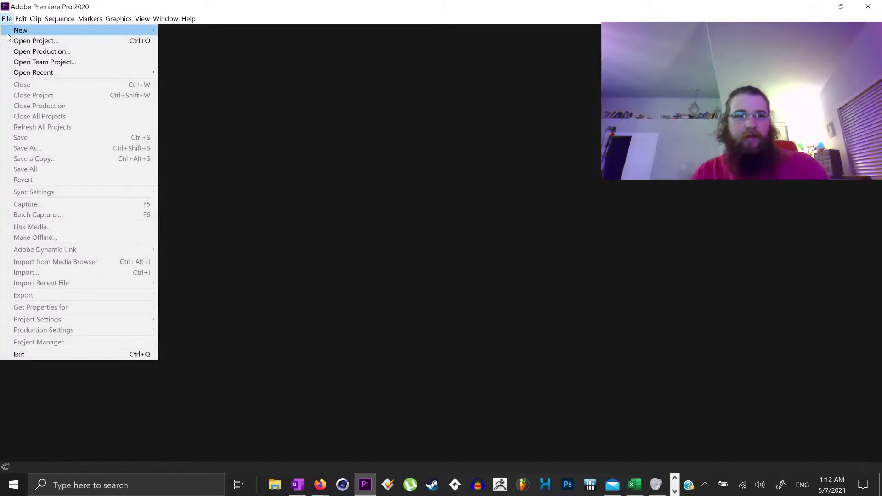
{"action": "mouse_move", "coordinate": [10, 31]}
{"action": "left_click", "coordinate": [174, 30]}
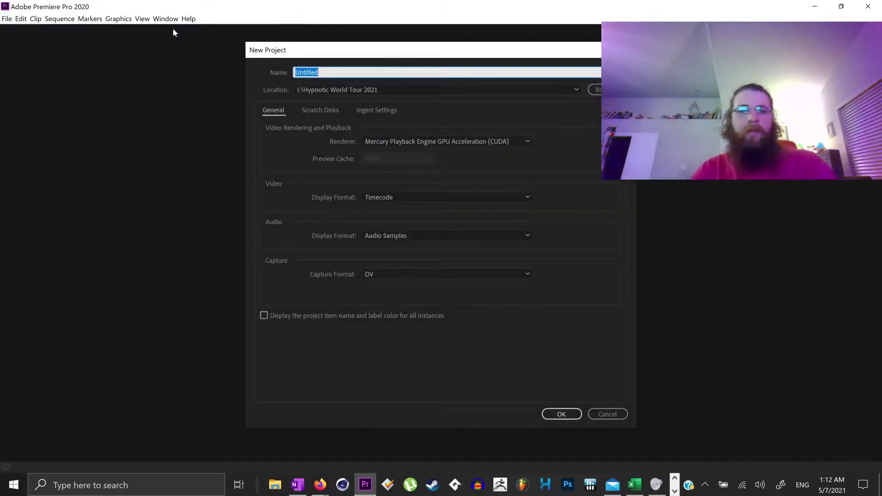
{"action": "left_click", "coordinate": [595, 90]}
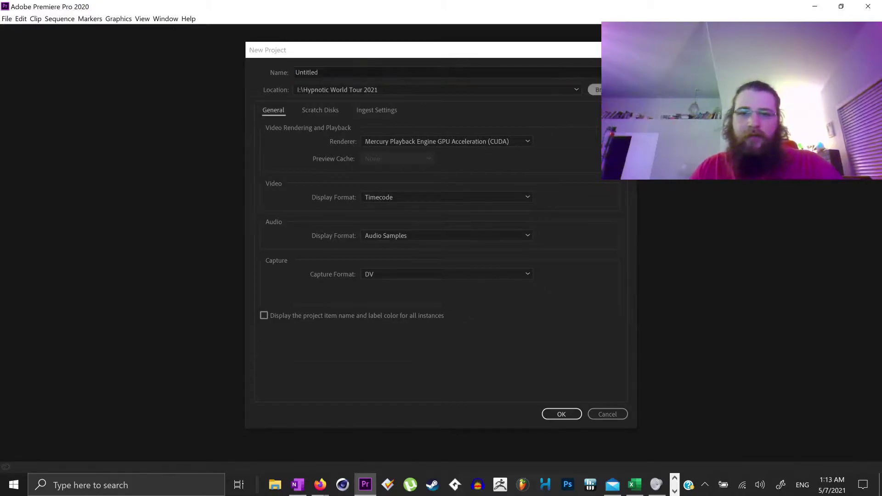
{"action": "scroll", "coordinate": [296, 173], "scroll_direction": "up", "scroll_amount": 2}
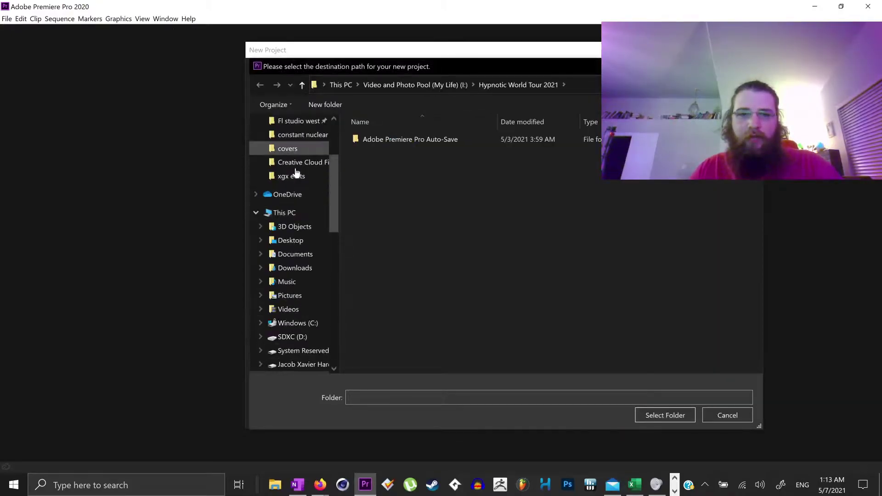
{"action": "scroll", "coordinate": [296, 179], "scroll_direction": "up", "scroll_amount": 3}
{"action": "scroll", "coordinate": [285, 202], "scroll_direction": "down", "scroll_amount": 2}
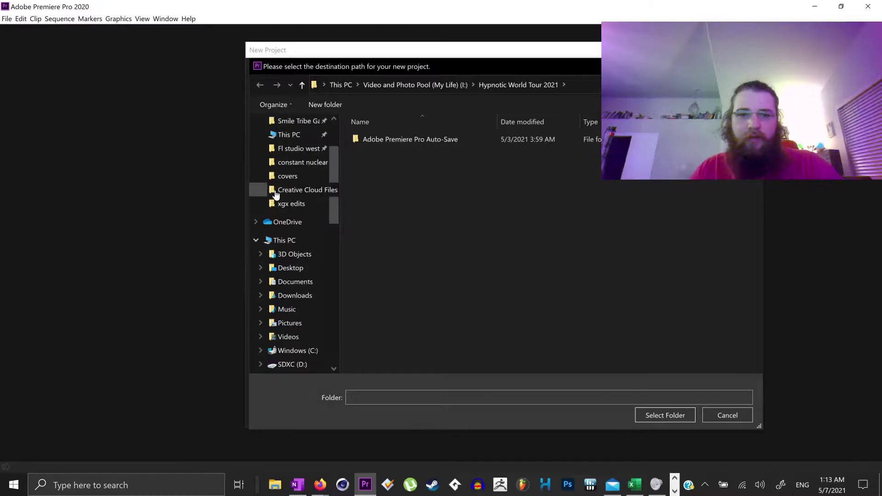
{"action": "left_click", "coordinate": [291, 268]}
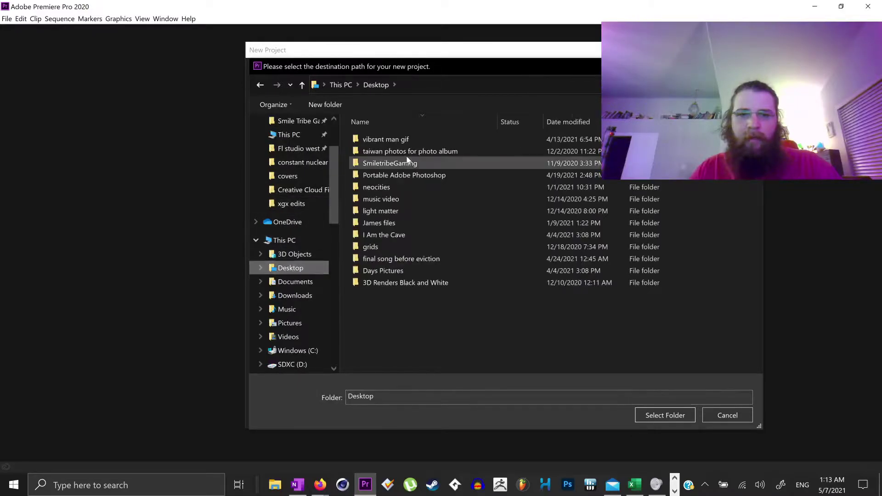
Step: Create a folder named "Youtube tutorials" on the Desktop and choose it as the project's location
{"action": "left_click", "coordinate": [325, 105]}
{"action": "type", "text": "Youtube tutorials"}
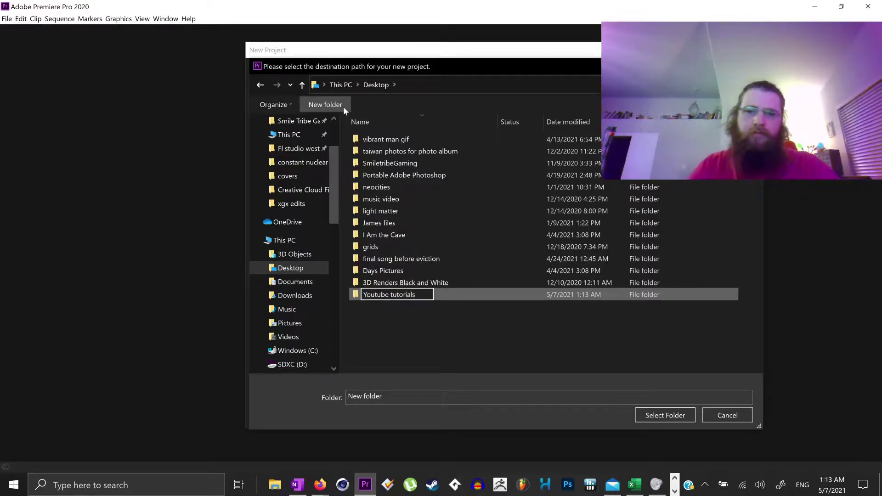
{"action": "key", "text": "Return"}
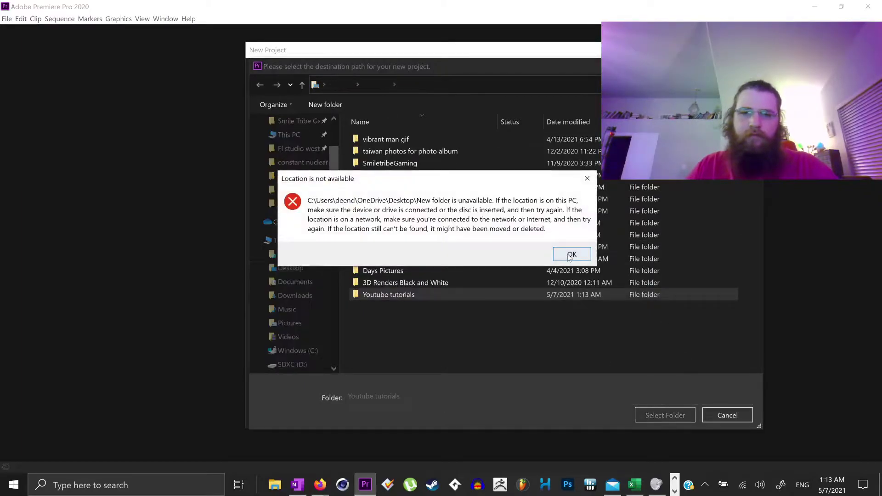
{"action": "left_click", "coordinate": [571, 255]}
{"action": "left_click", "coordinate": [667, 416]}
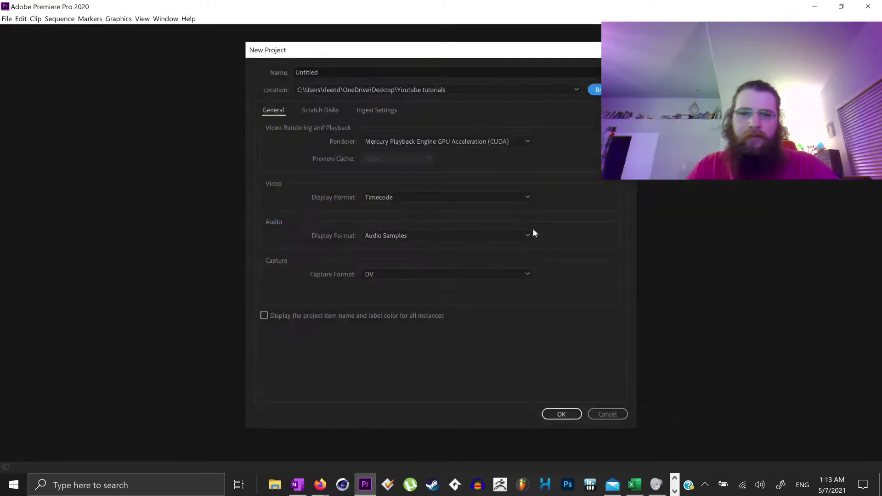
Step: Name the project "CREATING A YOUTUBE VIDEO USING AN ANDROID PHONE AND ADOBE PREMIERE PRO" and create it
{"action": "left_click", "coordinate": [393, 73]}
{"action": "double_click", "coordinate": [393, 73]}
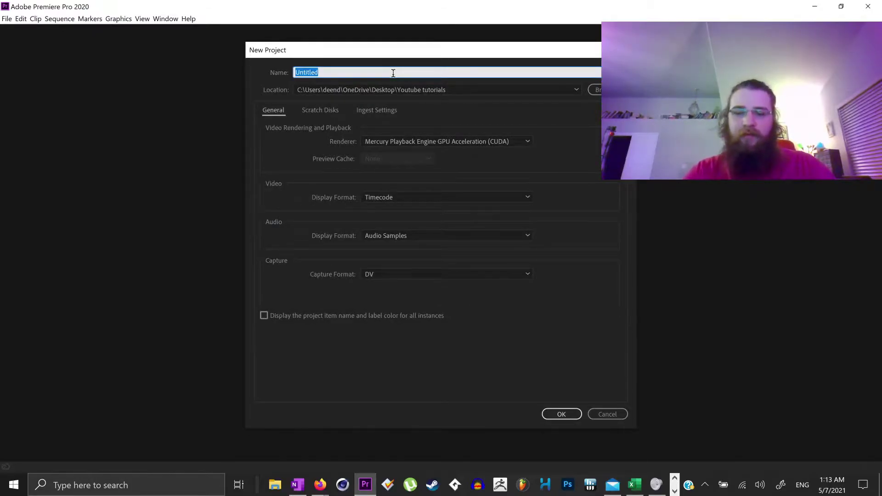
{"action": "key", "text": "alt+Tab"}
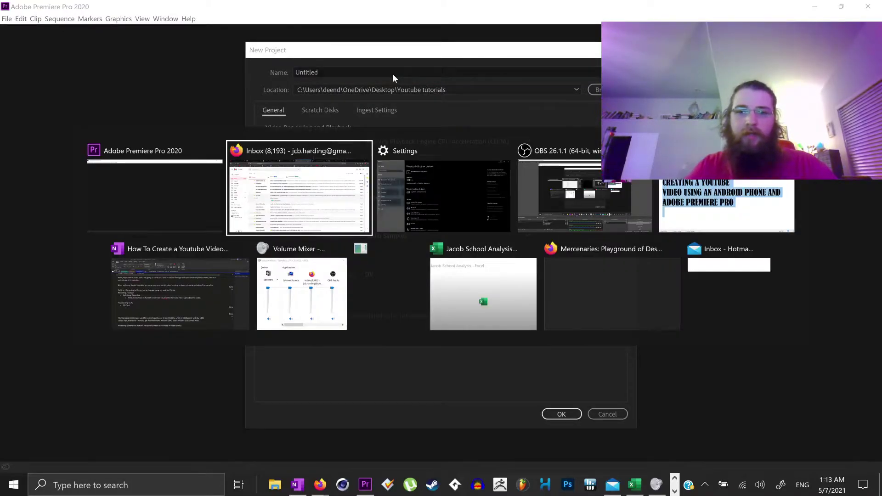
{"action": "key", "text": "Tab"}
{"action": "key", "text": "Tab"}
{"action": "key", "text": "Tab"}
{"action": "key", "text": "Escape"}
{"action": "type", "text": "CREATING A YOUTUBE VIDEO USING AN ANDROID PHONE AND ADOBE PREMIERE PRO"}
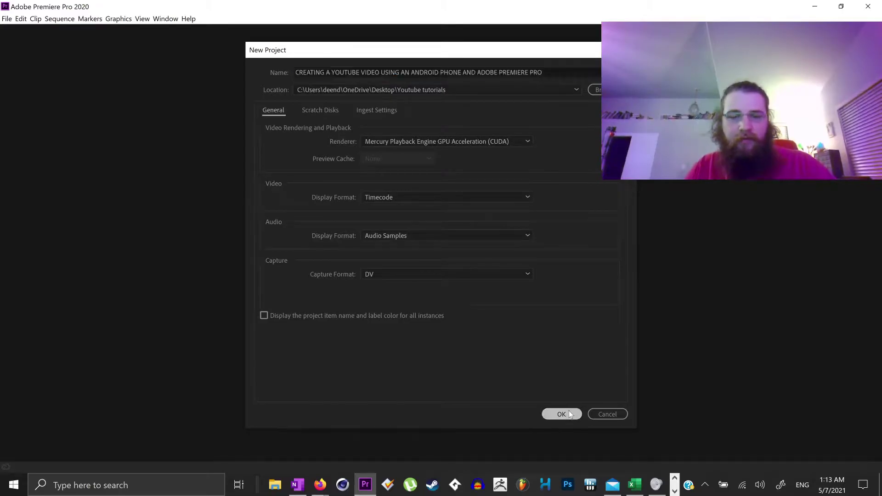
{"action": "left_click", "coordinate": [565, 414]}
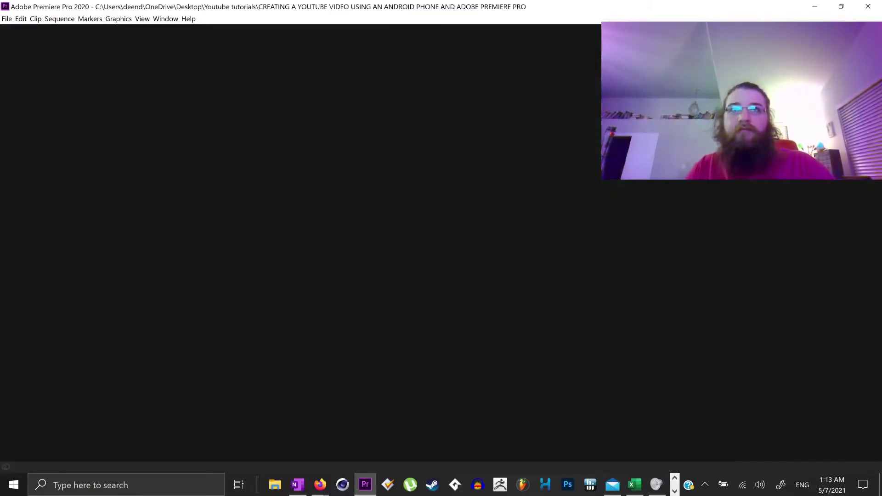
Step: Bring the phone clip 20210507_010707.mp4 into the empty timeline to create a sequence from it
{"action": "left_click", "coordinate": [319, 484]}
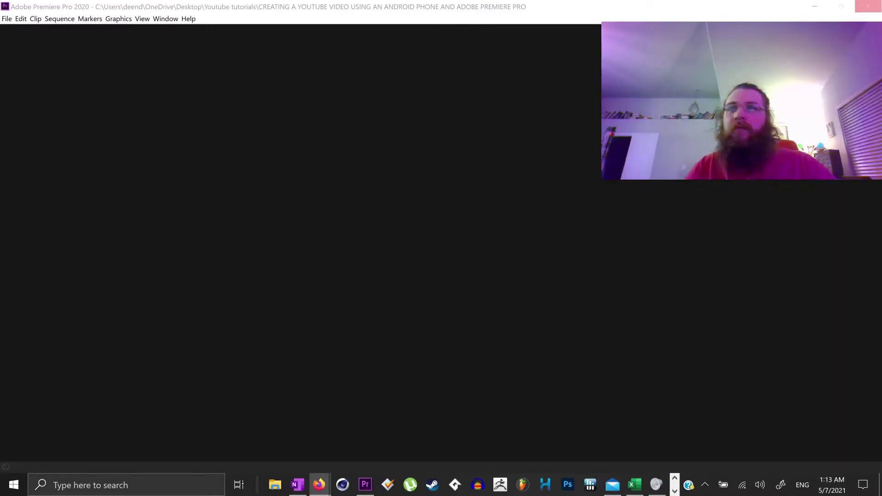
{"action": "key", "text": "alt+Tab"}
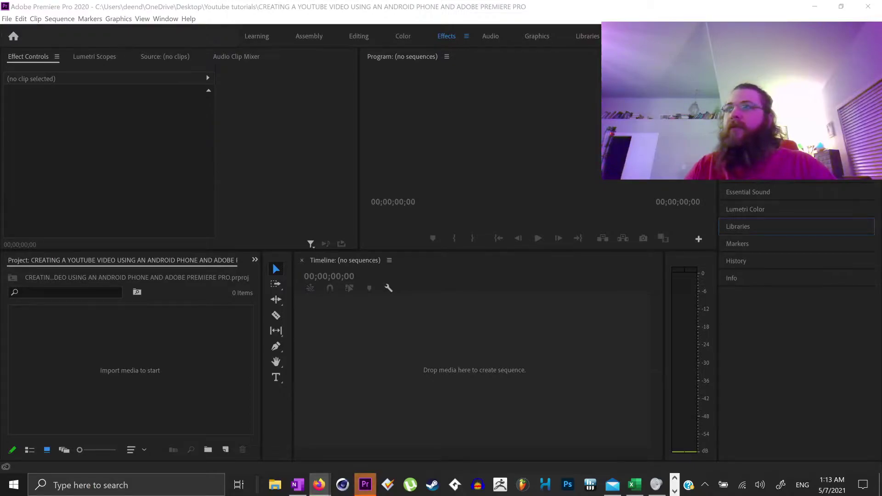
{"action": "left_click_drag", "start_coordinate": [365, 484], "coordinate": [347, 356]}
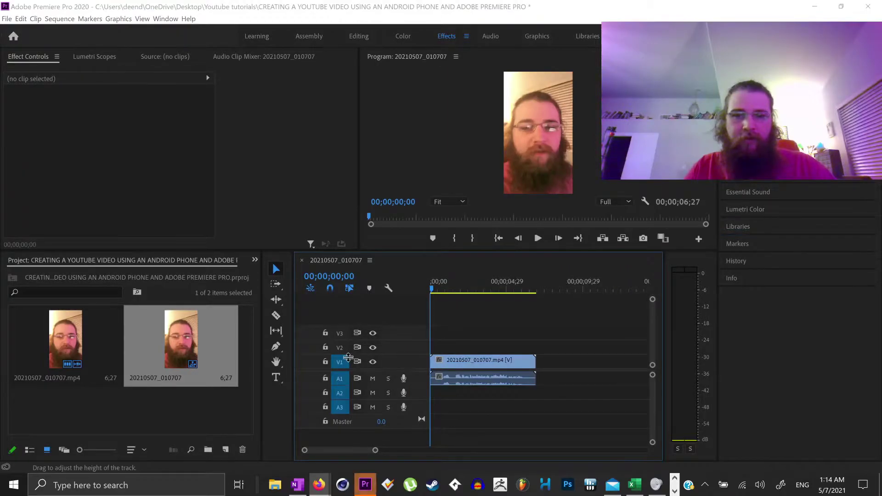
Step: Preview the clip in the sequence by playing and scrubbing through it, and return the playhead to the start
{"action": "key", "text": "space"}
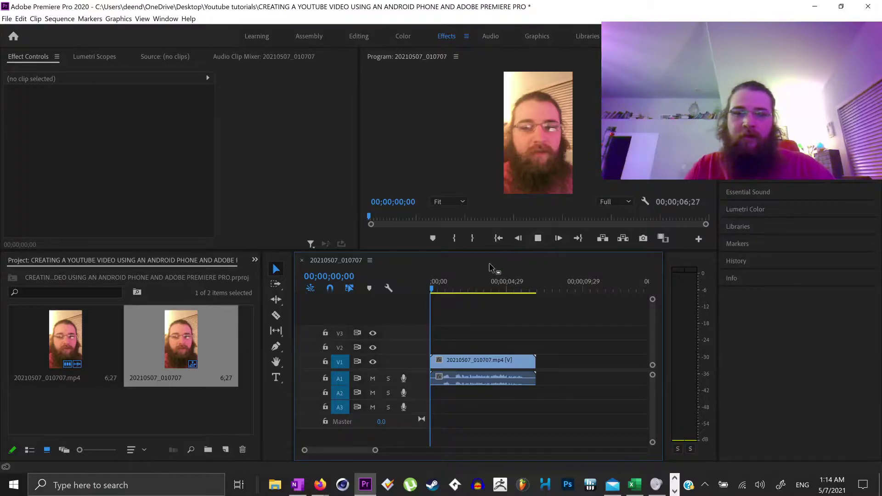
{"action": "left_click", "coordinate": [457, 289]}
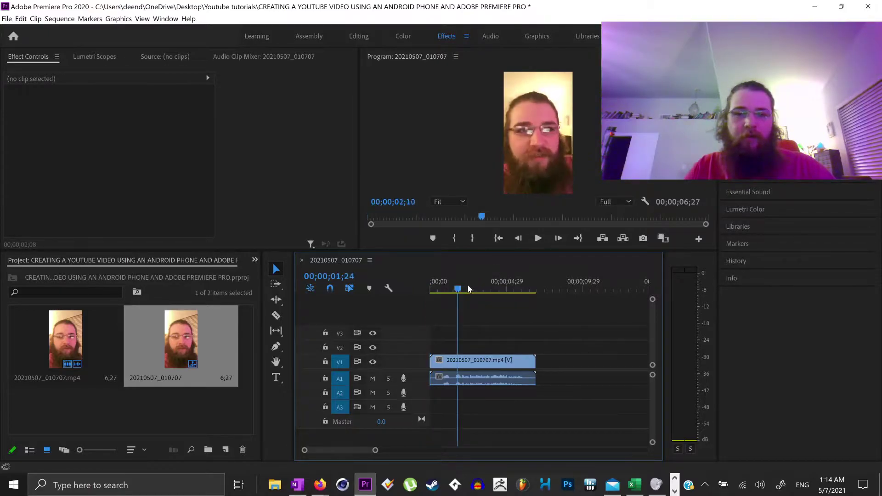
{"action": "left_click_drag", "start_coordinate": [496, 287], "coordinate": [397, 296]}
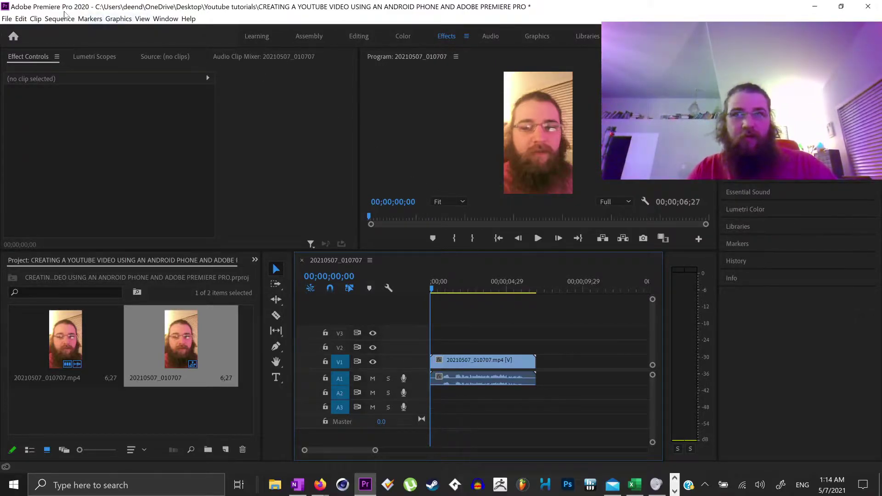
{"action": "left_click", "coordinate": [49, 19]}
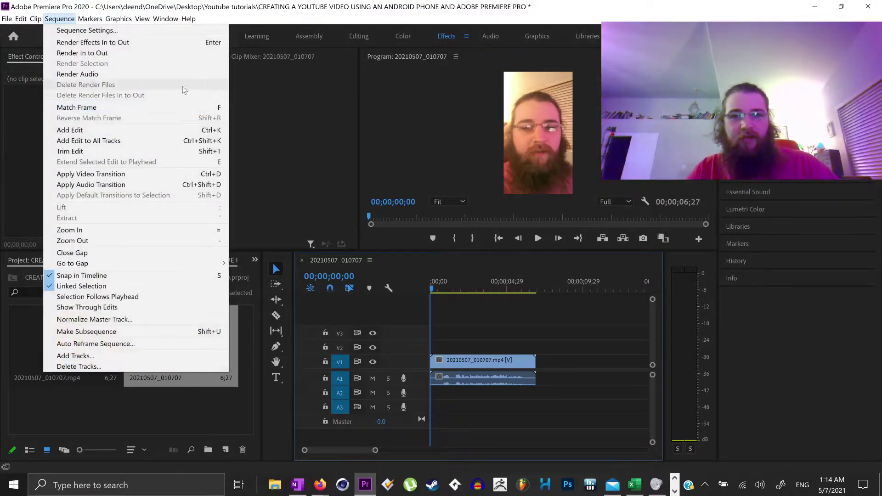
{"action": "left_click", "coordinate": [118, 30]}
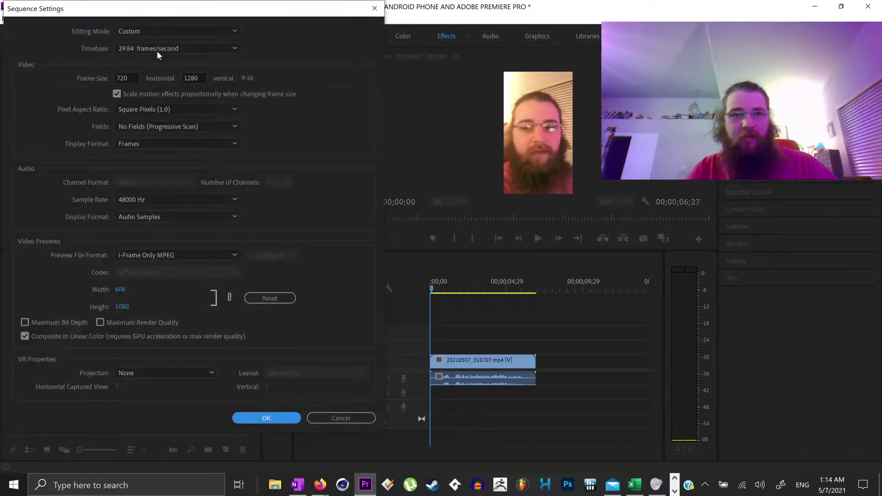
{"action": "left_click", "coordinate": [152, 49]}
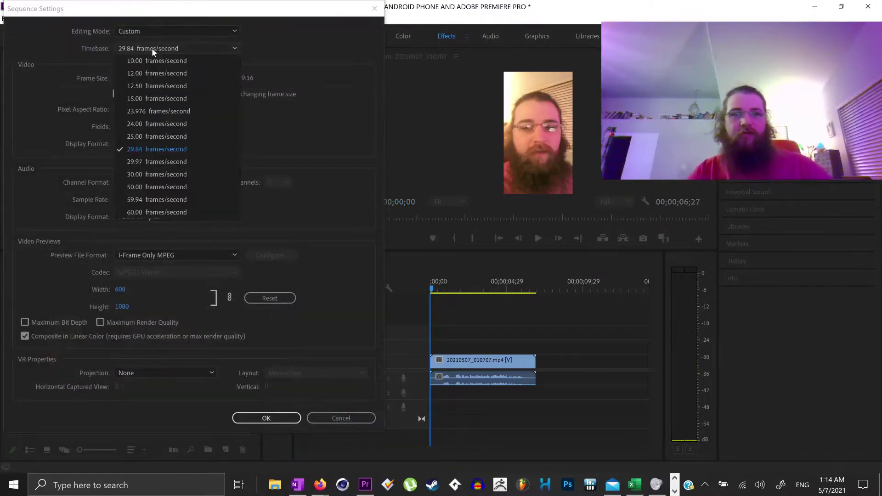
{"action": "left_click", "coordinate": [257, 37]}
{"action": "key", "text": "Return"}
Step: Open the sequence's settings and set the timebase to 60.00 frames/second
{"action": "left_click", "coordinate": [59, 18]}
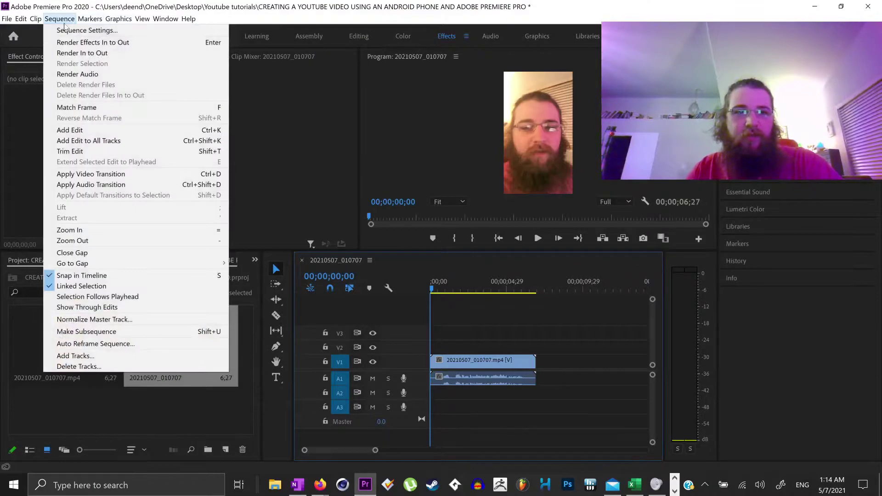
{"action": "left_click", "coordinate": [67, 31]}
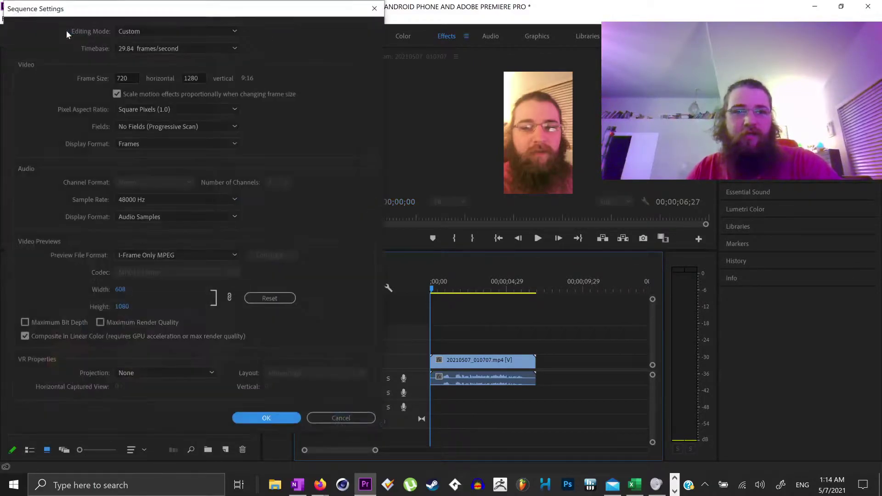
{"action": "left_click", "coordinate": [166, 48]}
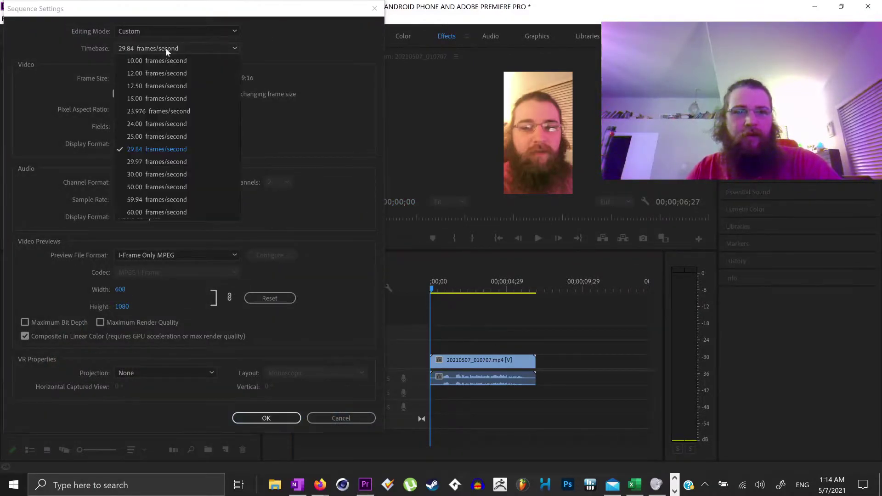
{"action": "left_click", "coordinate": [183, 212]}
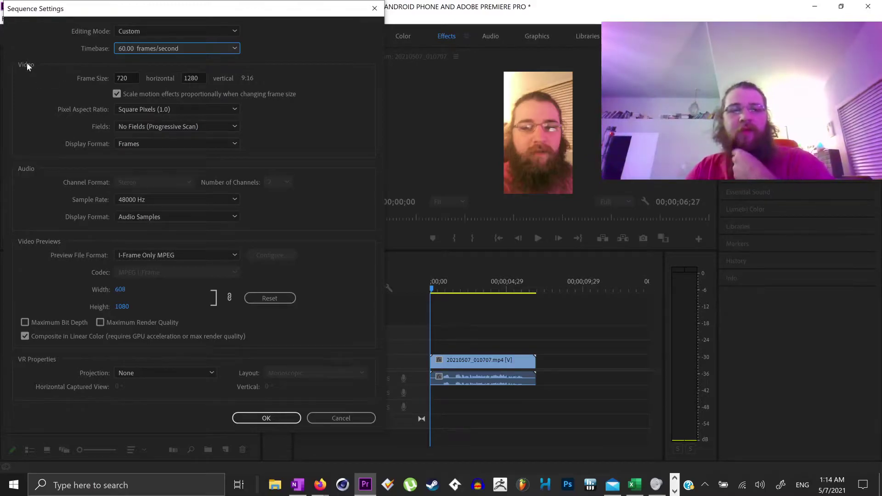
Step: Set the sequence frame size to 1080 horizontal by 1920 vertical
{"action": "key", "text": "Tab"}
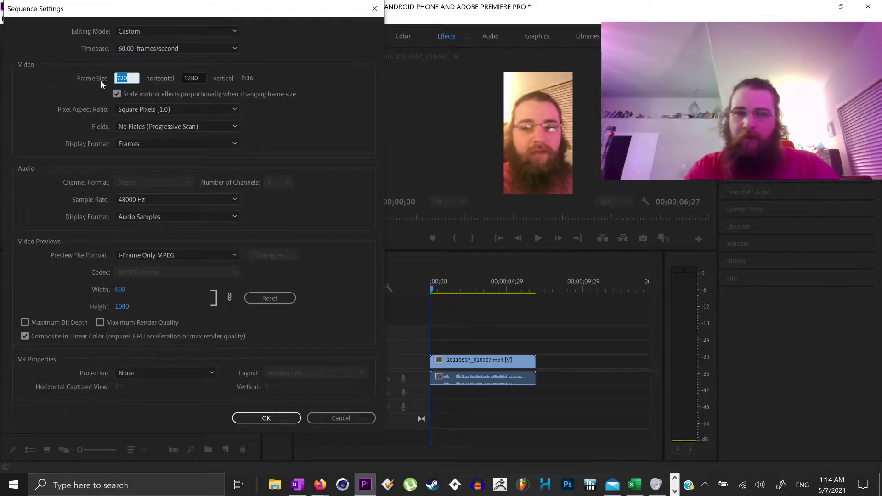
{"action": "type", "text": "1080"}
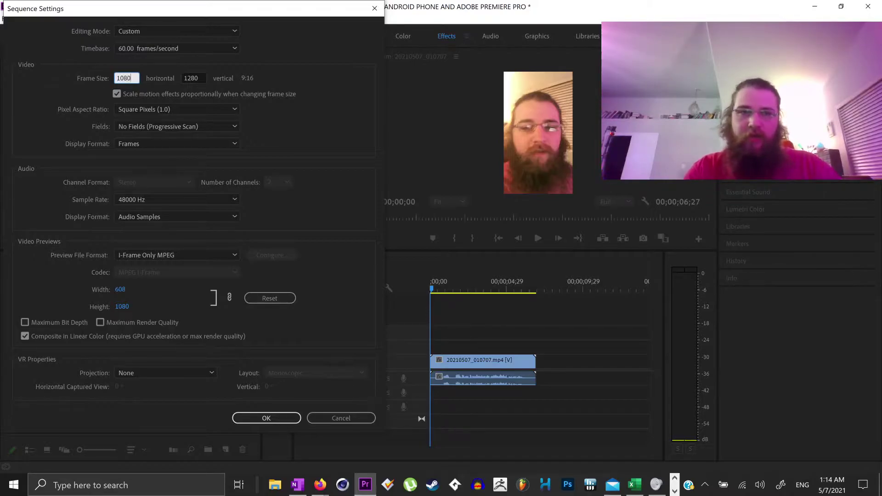
{"action": "key", "text": "Tab"}
{"action": "type", "text": "1"}
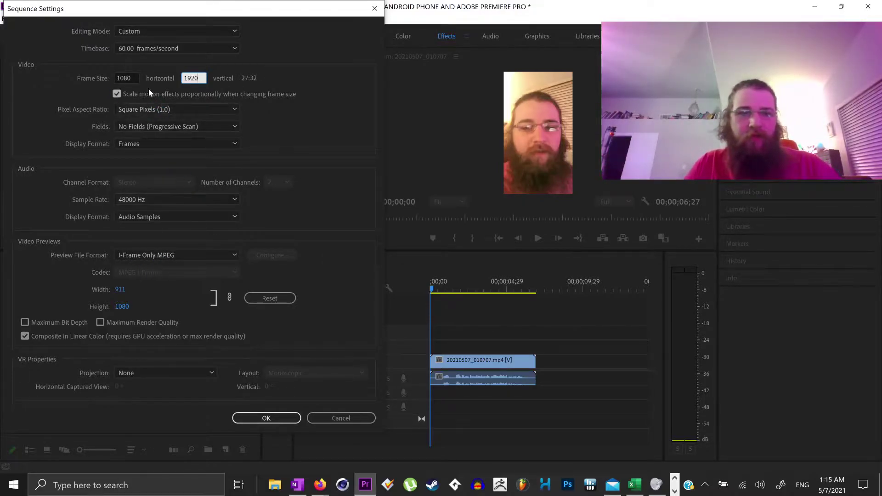
Step: Set the sequence frame size to 3840 horizontal by 2160 vertical and apply the settings, accepting deletion of the preview files
{"action": "left_click", "coordinate": [137, 79]}
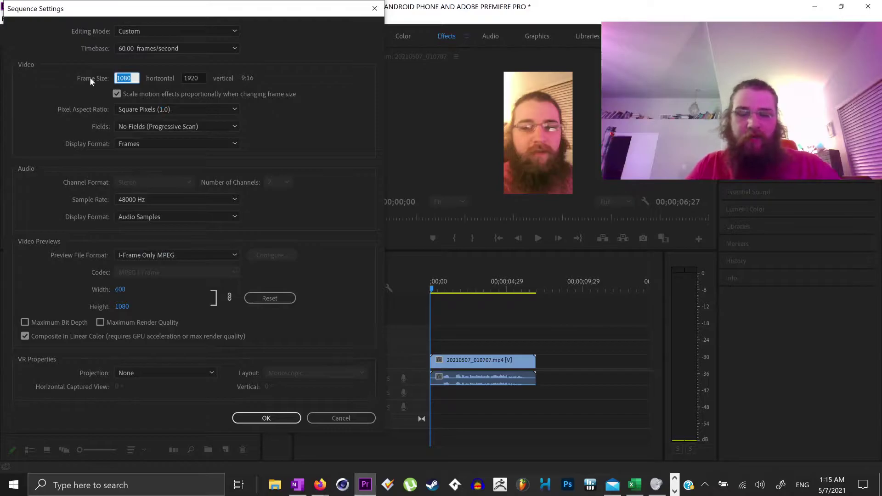
{"action": "type", "text": "3840"}
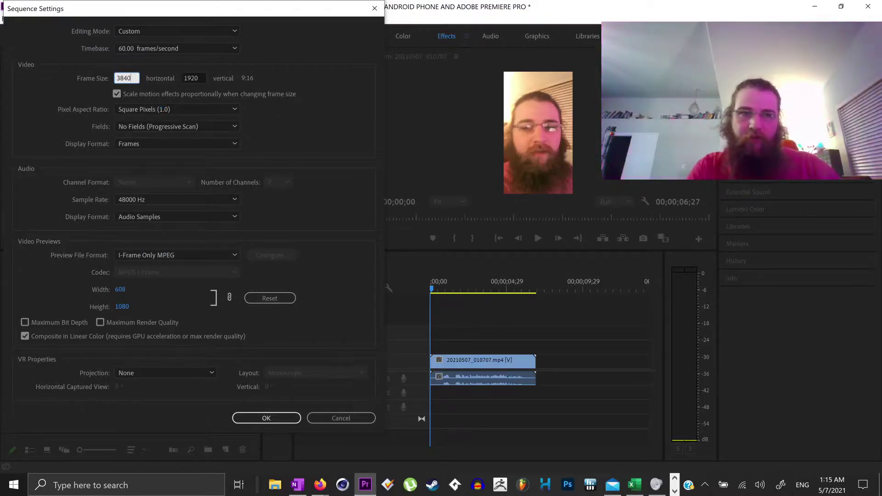
{"action": "key", "text": "Tab"}
{"action": "type", "text": "2"}
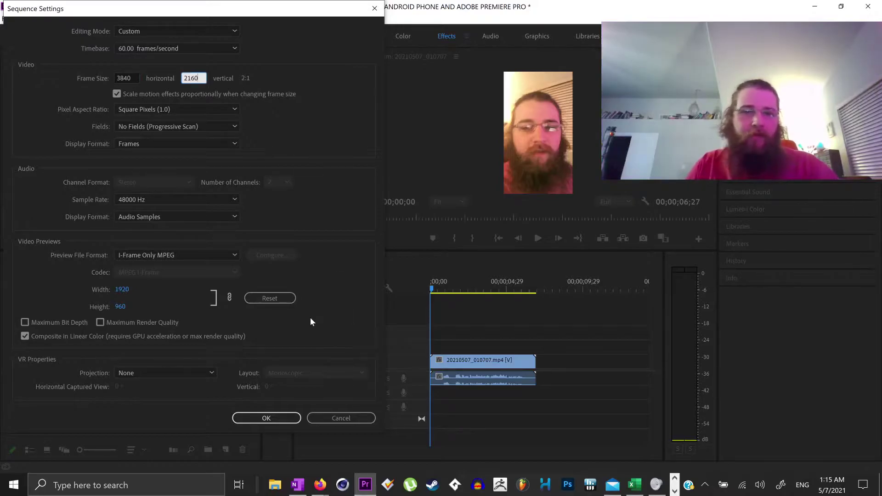
{"action": "key", "text": "Tab"}
{"action": "left_click", "coordinate": [270, 418]}
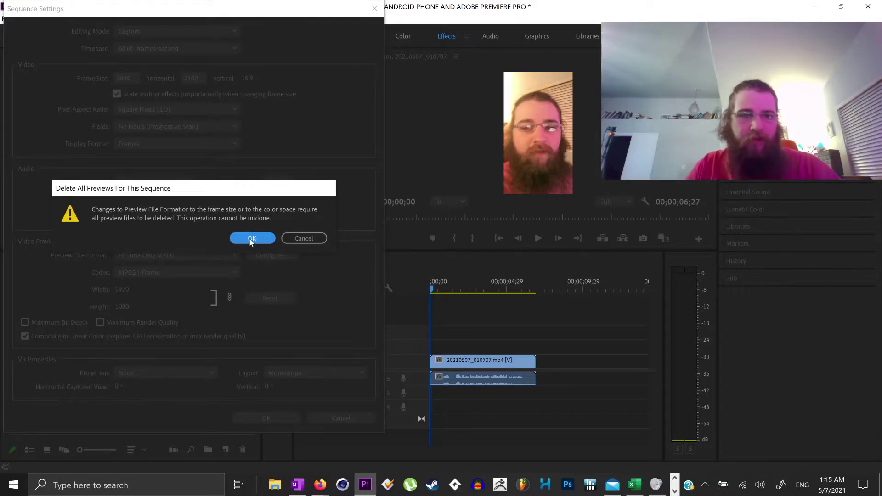
{"action": "left_click", "coordinate": [251, 239]}
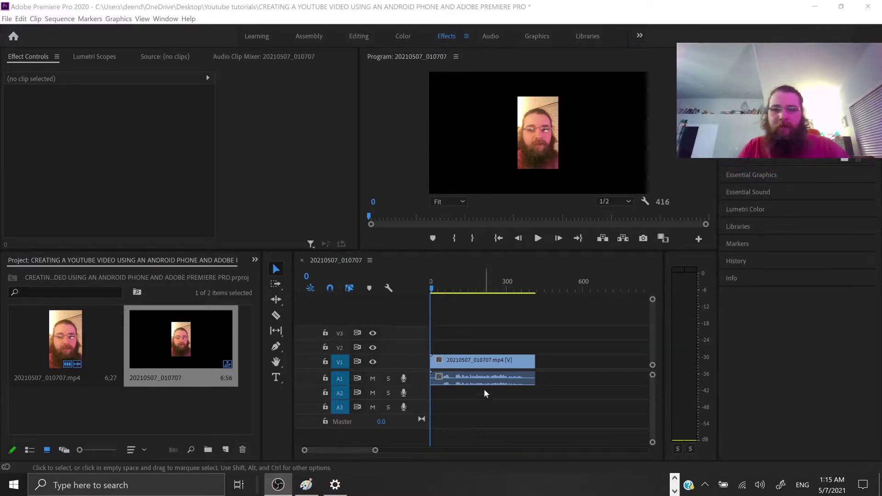
Step: Fit the phone clip in the timeline to the new sequence with Set to Frame Size
{"action": "left_click", "coordinate": [469, 362]}
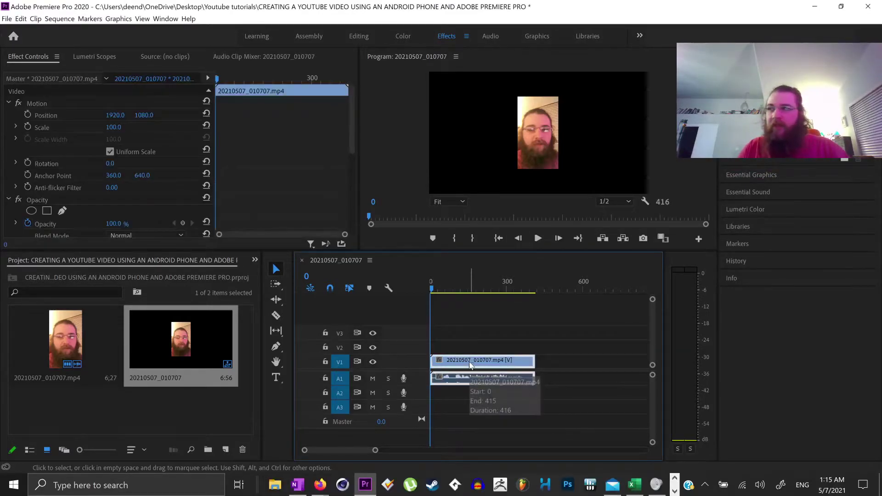
{"action": "right_click", "coordinate": [470, 362]}
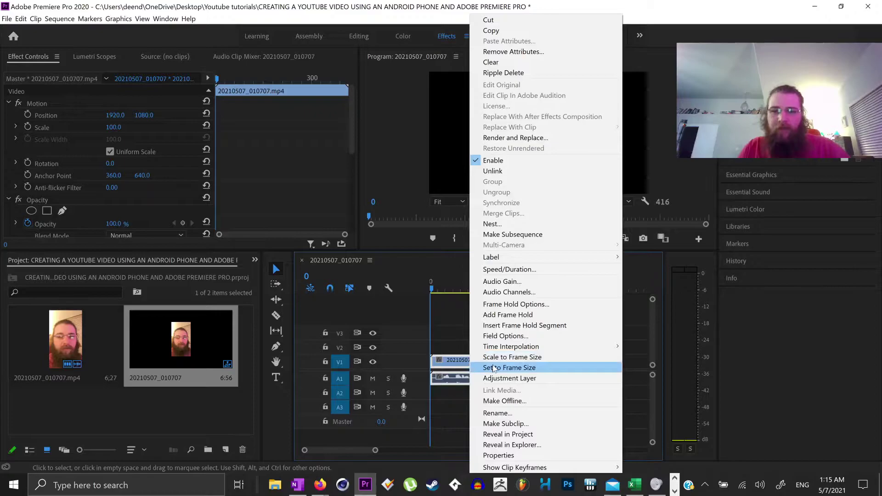
{"action": "left_click", "coordinate": [547, 371]}
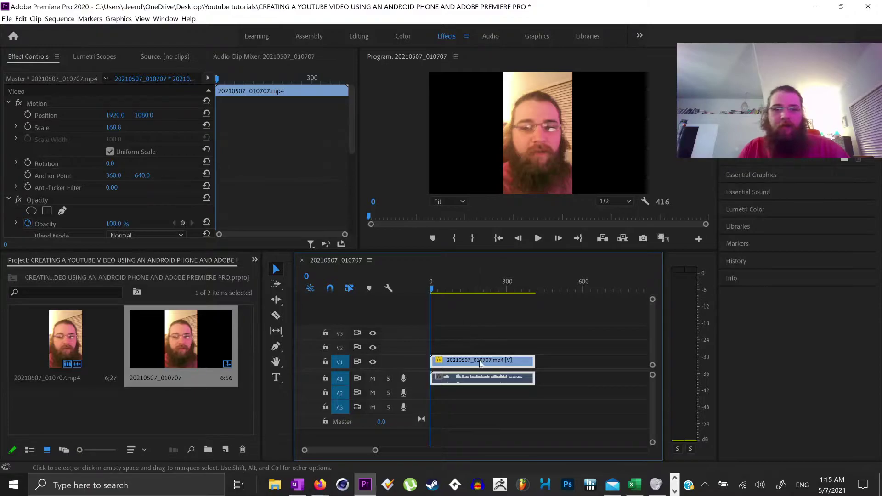
Step: Turn off Uniform Scale for the phone clip and widen it to a Scale Width of 243.0
{"action": "left_click", "coordinate": [111, 151]}
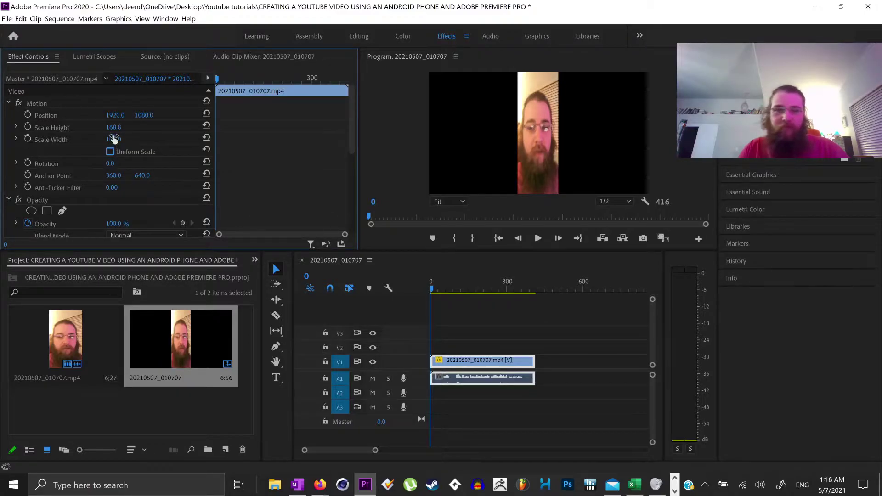
{"action": "left_click_drag", "start_coordinate": [114, 139], "coordinate": [321, 139]}
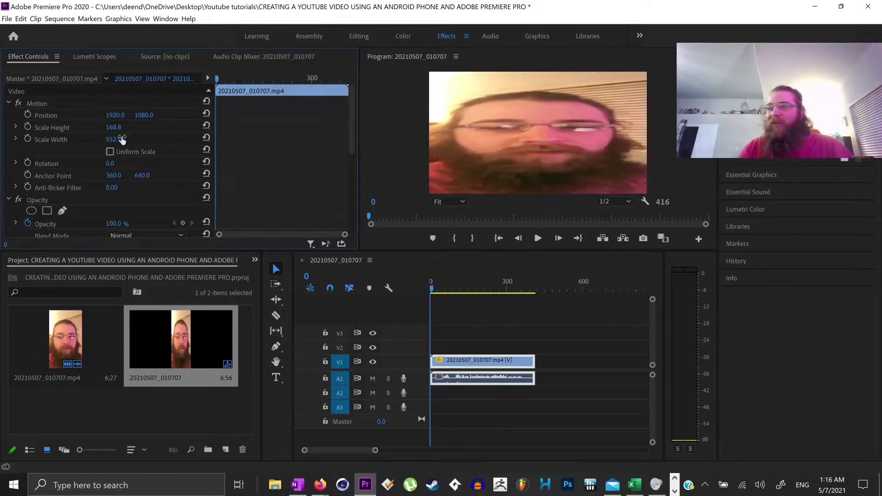
{"action": "left_click", "coordinate": [476, 287]}
{"action": "left_click_drag", "start_coordinate": [473, 289], "coordinate": [500, 296]}
{"action": "key", "text": "Home"}
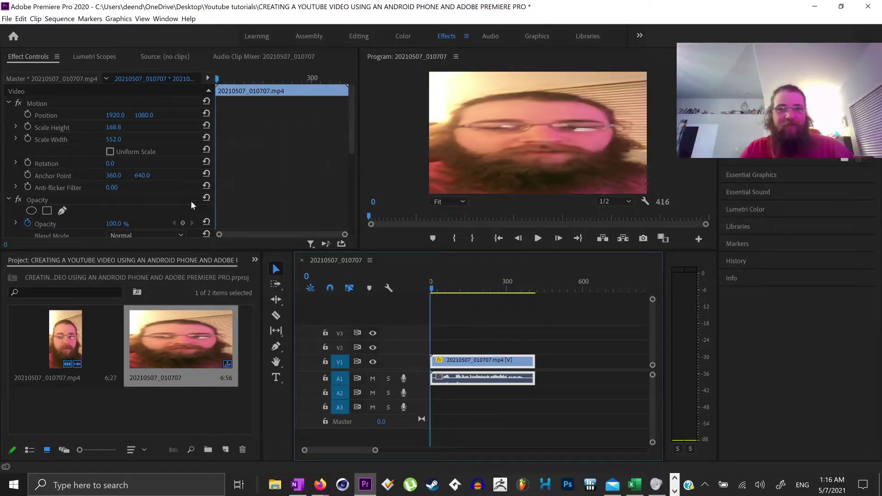
{"action": "left_click_drag", "start_coordinate": [115, 140], "coordinate": [1, 139]}
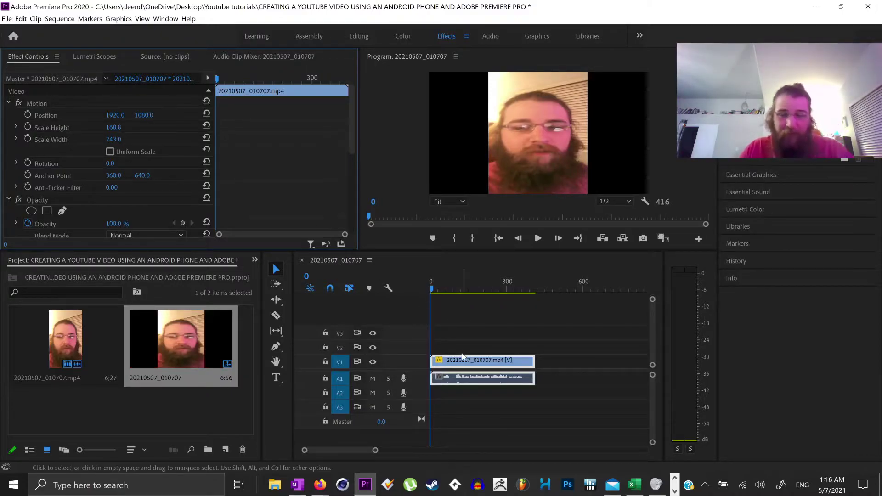
Step: Move the clip's video to track V2, place a copy of it beneath on V1, and return the playhead to the start
{"action": "left_click_drag", "start_coordinate": [447, 362], "coordinate": [446, 348]}
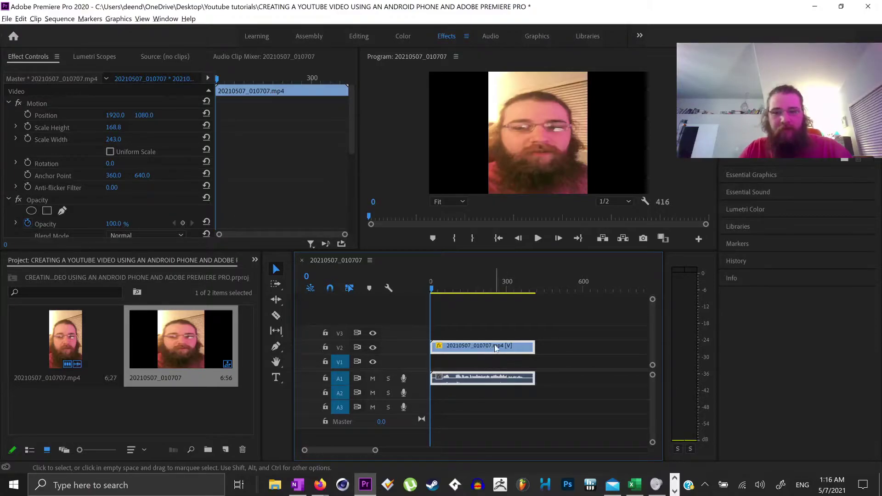
{"action": "left_click_drag", "start_coordinate": [496, 348], "coordinate": [485, 369]}
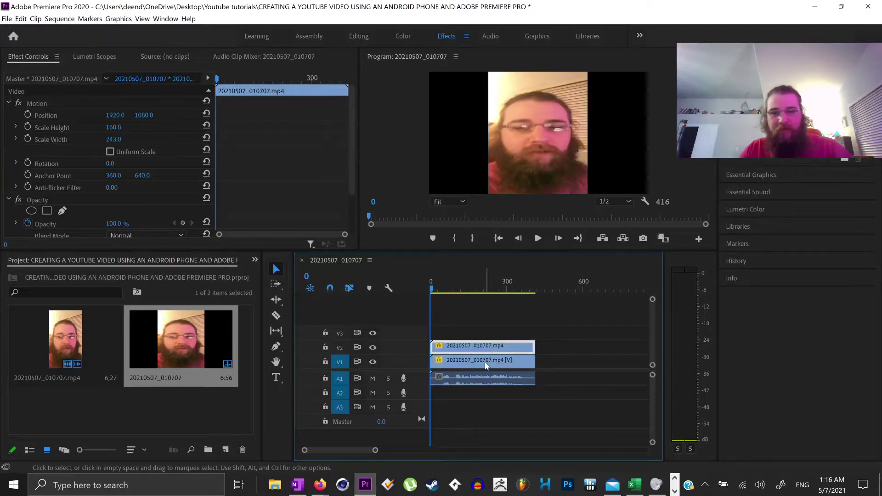
{"action": "left_click_drag", "start_coordinate": [484, 362], "coordinate": [486, 349]}
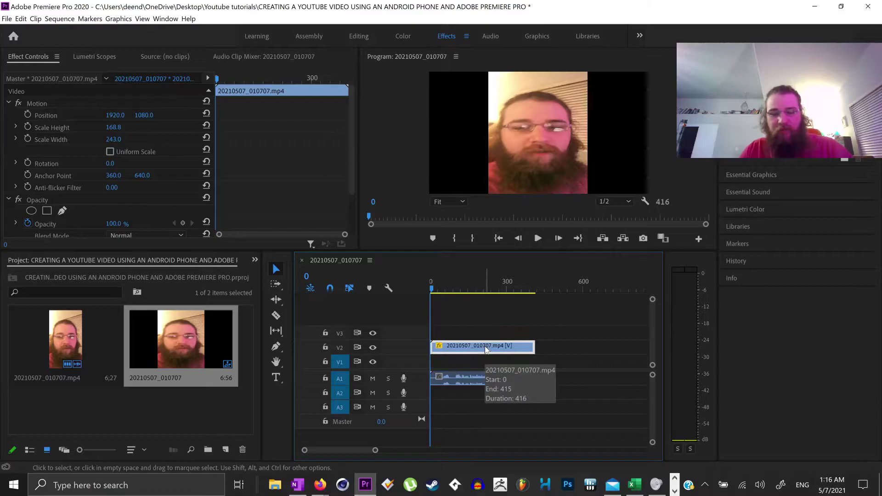
{"action": "key", "text": "ctrl+v"}
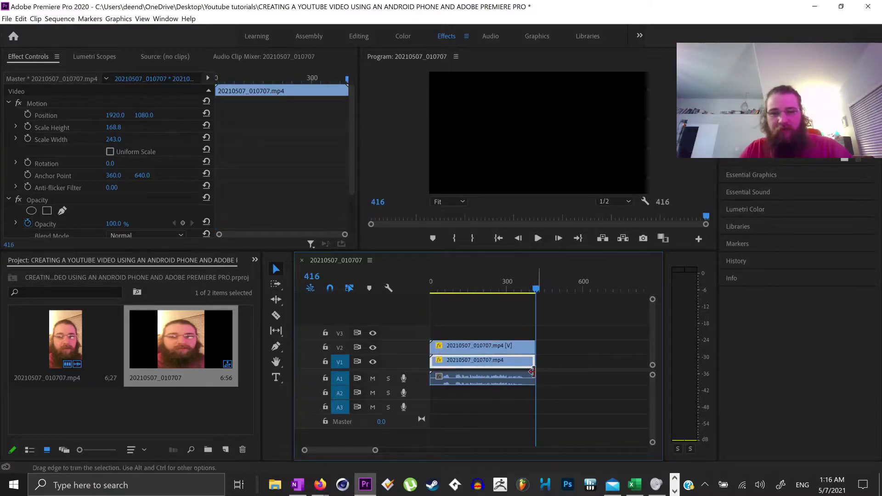
{"action": "left_click_drag", "start_coordinate": [543, 293], "coordinate": [555, 284]}
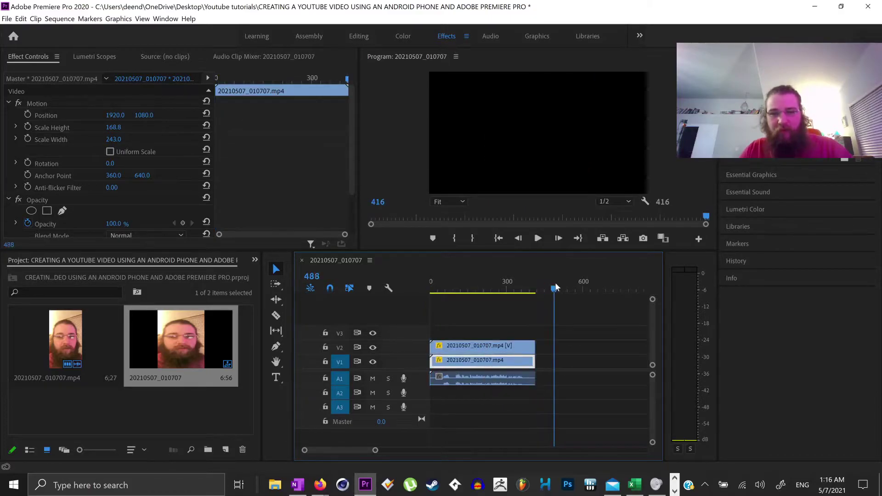
{"action": "left_click", "coordinate": [531, 290]}
{"action": "key", "text": "Home"}
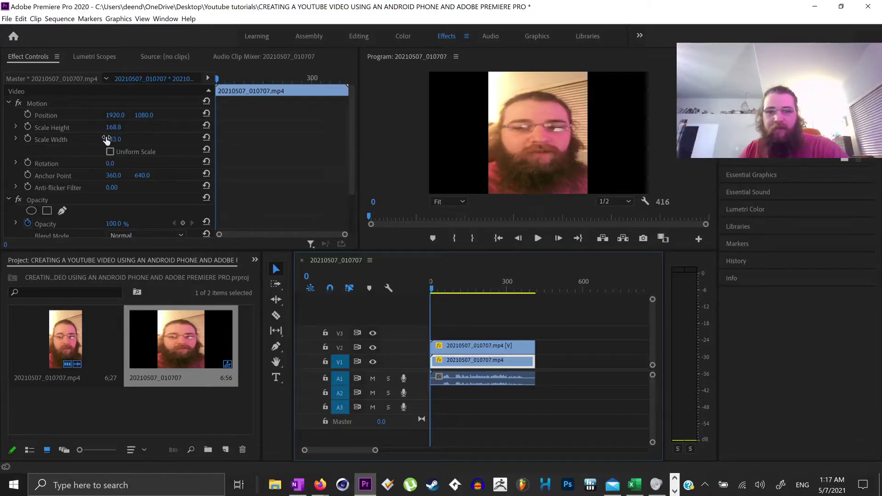
Step: Set the V1 copy's Scale Width to 585.0, turn off its opacity keyframing, and lower its Opacity to 27.0 %
{"action": "left_click_drag", "start_coordinate": [109, 140], "coordinate": [267, 140]}
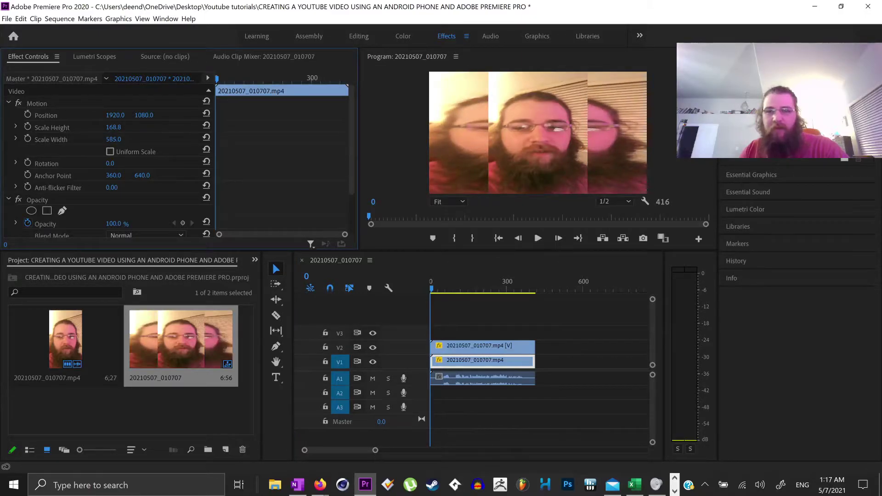
{"action": "scroll", "coordinate": [233, 177], "scroll_direction": "down", "scroll_amount": 2}
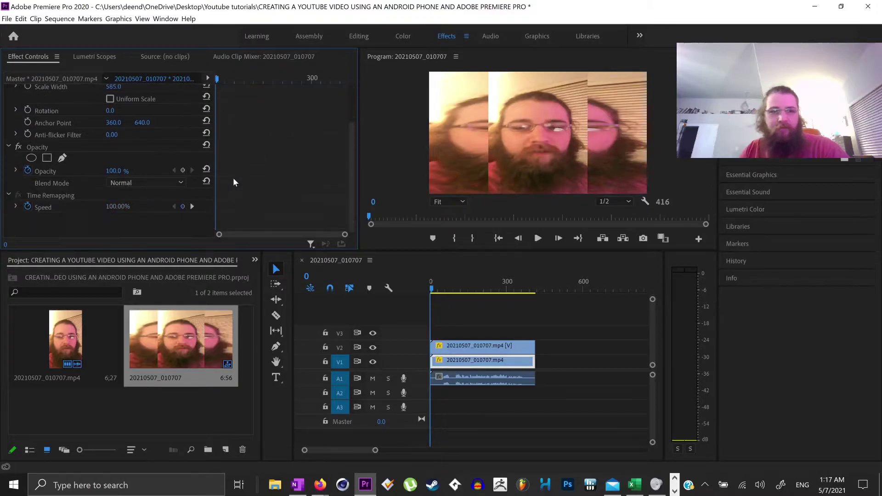
{"action": "left_click", "coordinate": [29, 170]}
{"action": "left_click_drag", "start_coordinate": [117, 173], "coordinate": [85, 173]}
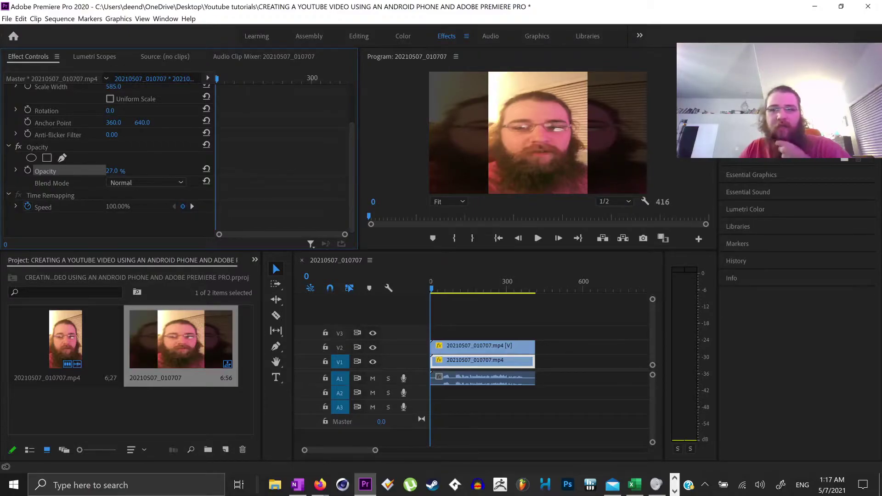
Step: Find the blur video effects, apply Camera Blur to the background copy on V1, and move the playhead to frame 297
{"action": "key", "text": "shift+7"}
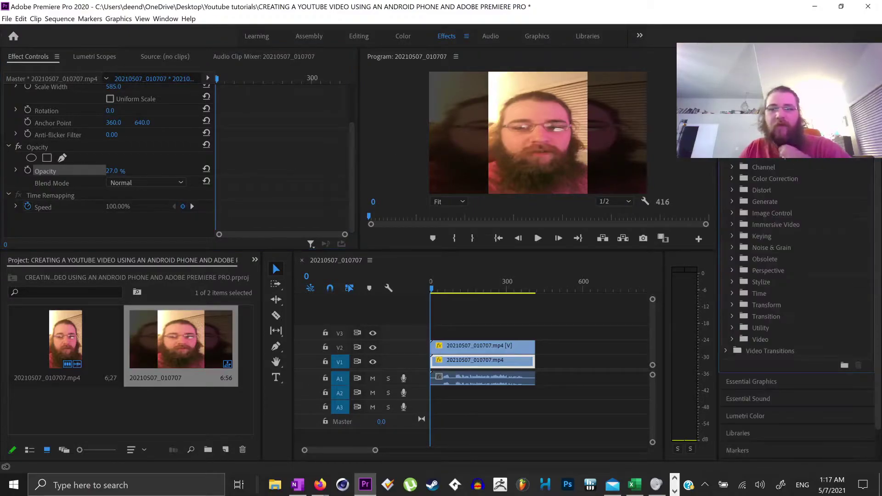
{"action": "left_click", "coordinate": [735, 191]}
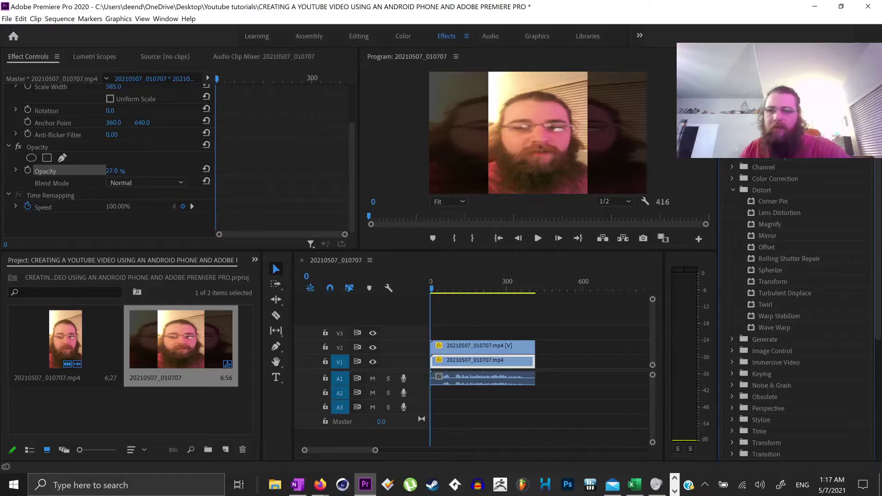
{"action": "scroll", "coordinate": [800, 308], "scroll_direction": "up", "scroll_amount": 10}
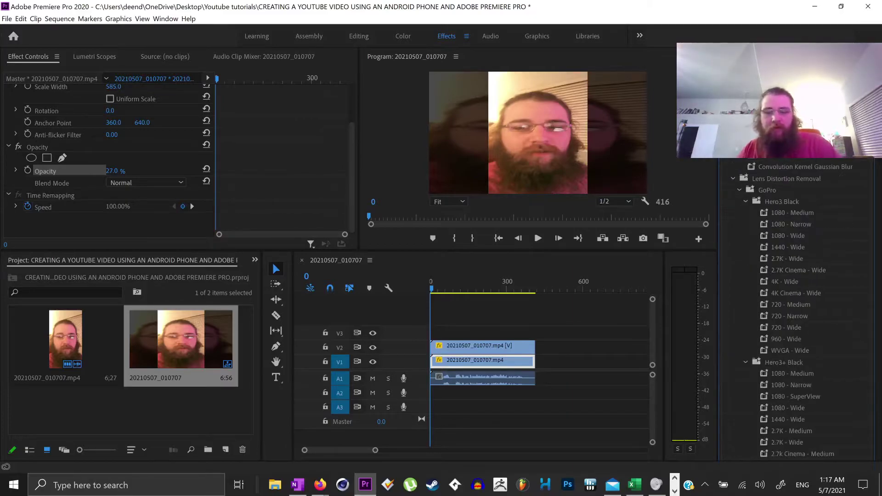
{"action": "scroll", "coordinate": [799, 307], "scroll_direction": "down", "scroll_amount": 10}
{"action": "type", "text": "r"}
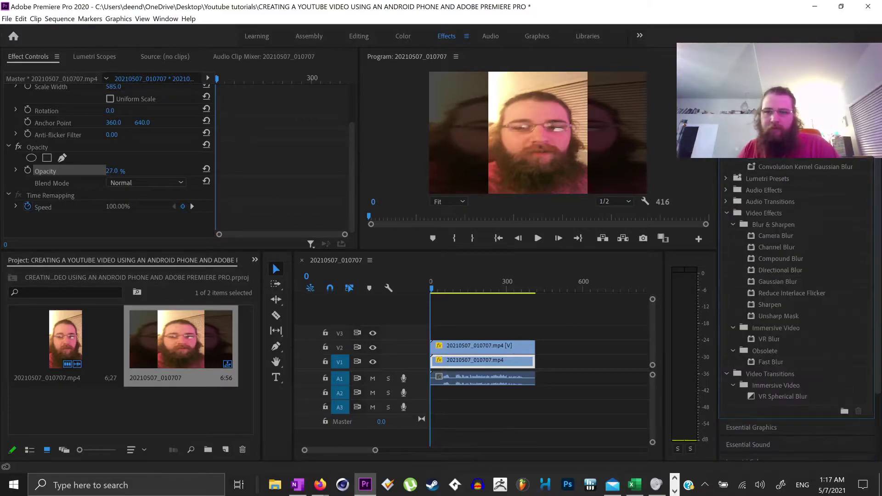
{"action": "left_click_drag", "start_coordinate": [787, 238], "coordinate": [511, 361]}
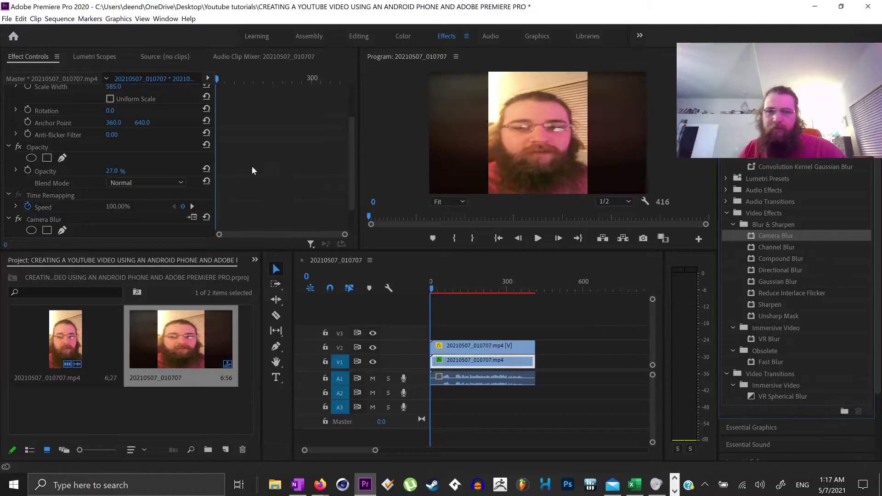
{"action": "left_click_drag", "start_coordinate": [462, 285], "coordinate": [506, 284]}
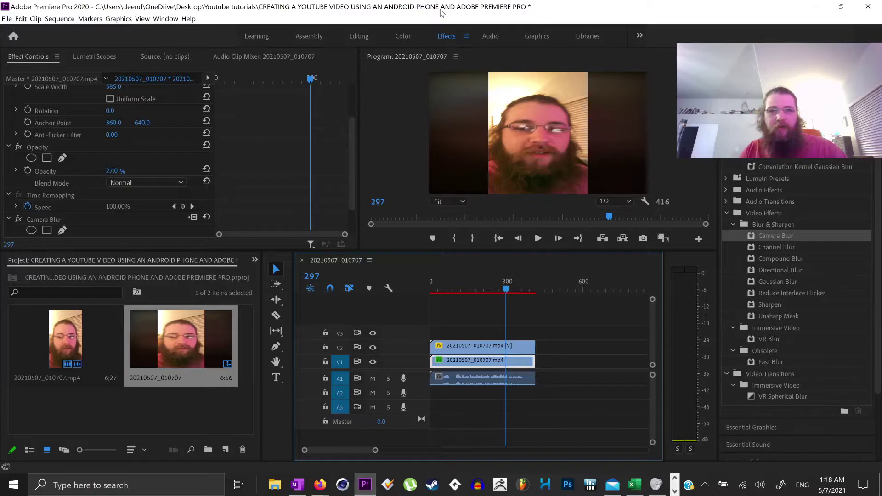
Step: Save the project and open the media export settings for the sequence, keeping H.264 as the format
{"action": "key", "text": "ctrl+s"}
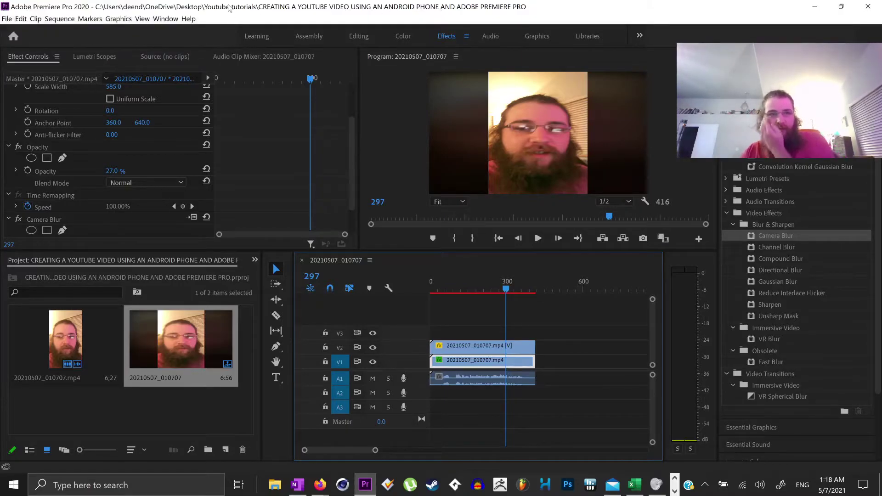
{"action": "left_click", "coordinate": [8, 20]}
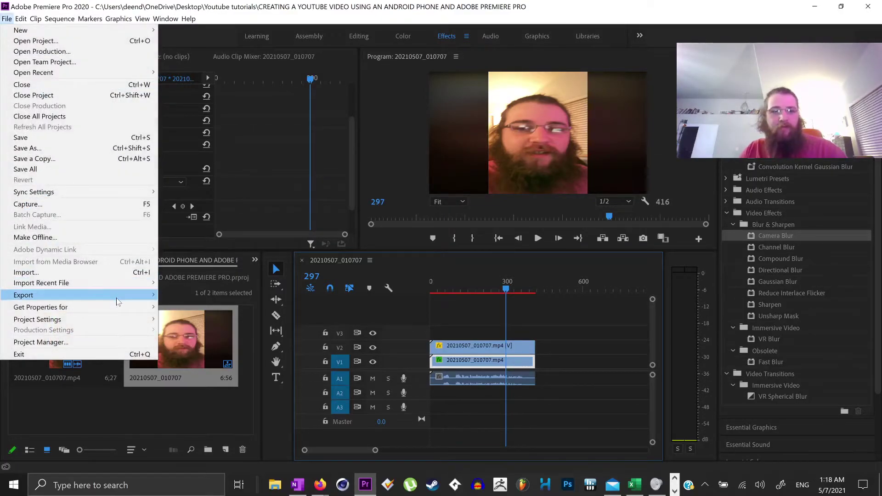
{"action": "mouse_move", "coordinate": [118, 302]}
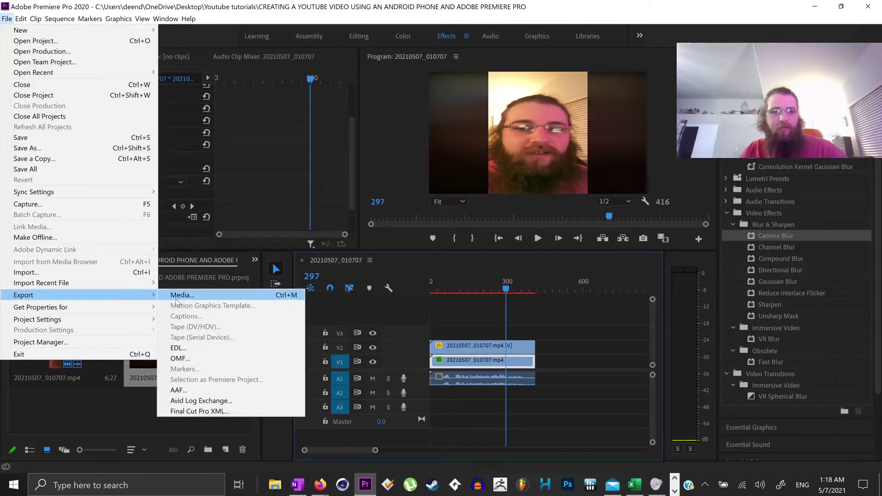
{"action": "left_click", "coordinate": [198, 299]}
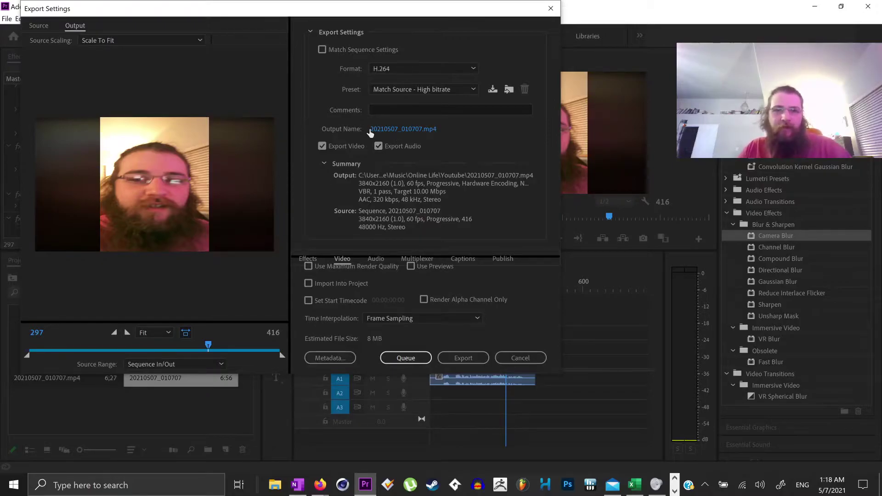
{"action": "left_click", "coordinate": [393, 67]}
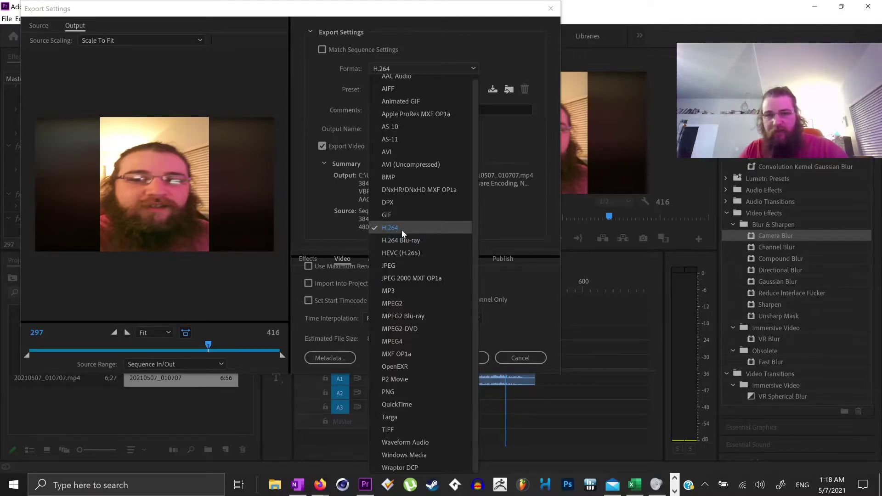
{"action": "left_click", "coordinate": [315, 197]}
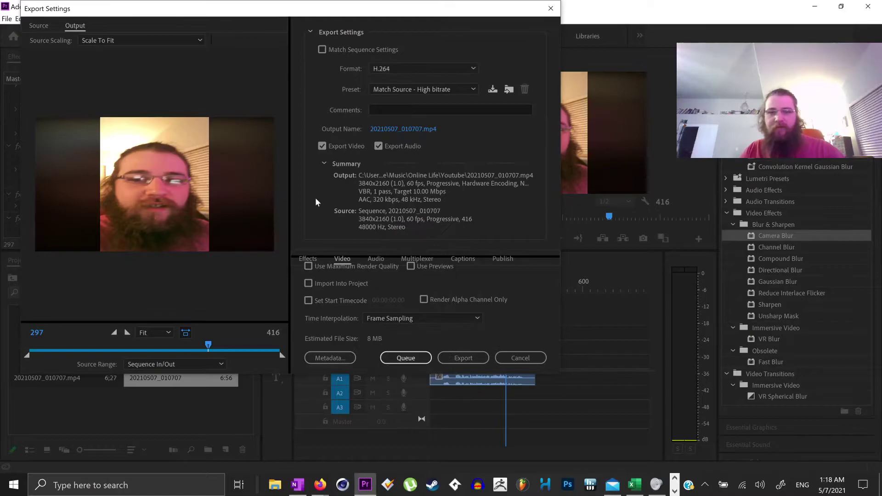
Step: Export the video to the Youtube folder as "Youtube tutorial, how to create a youtube video using android phone footage and adobe premiere pro"
{"action": "left_click", "coordinate": [424, 129]}
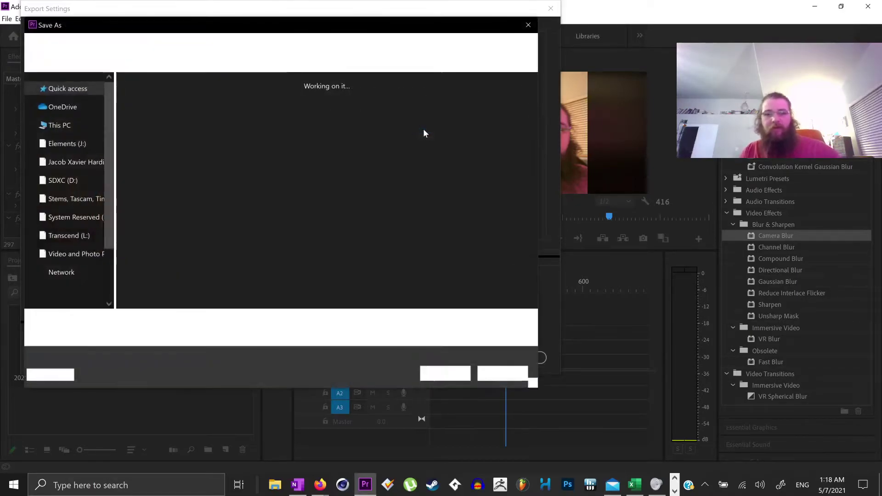
{"action": "left_click", "coordinate": [503, 374]}
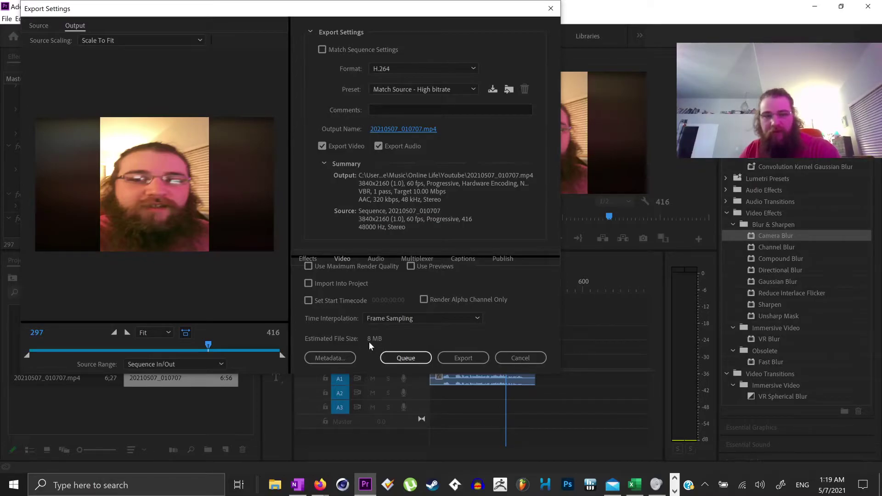
{"action": "left_click", "coordinate": [401, 129]}
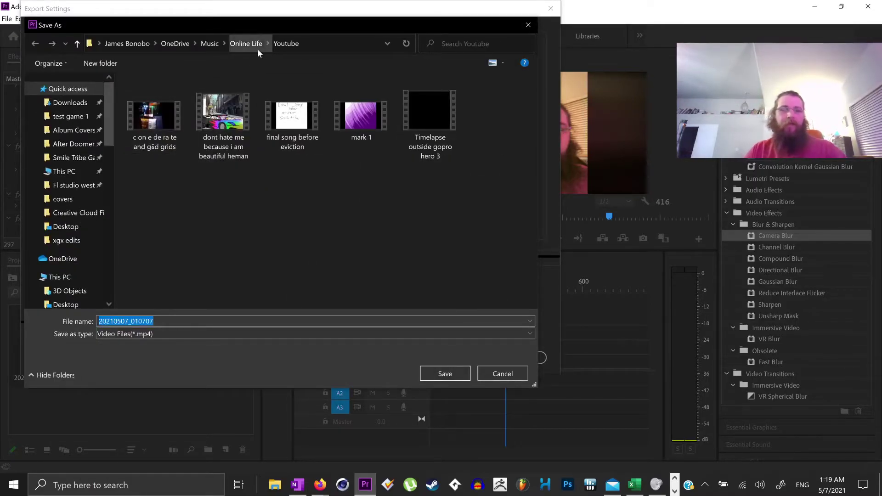
{"action": "key", "text": "BackSpace"}
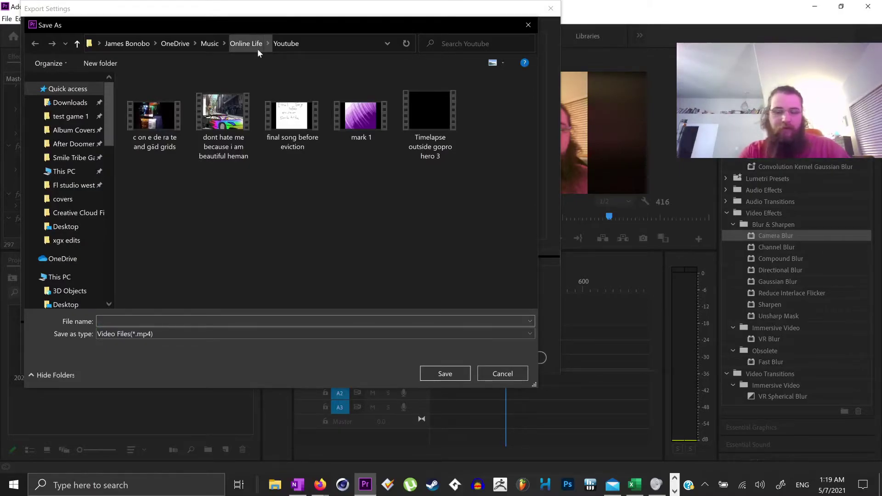
{"action": "type", "text": "Youtube t"}
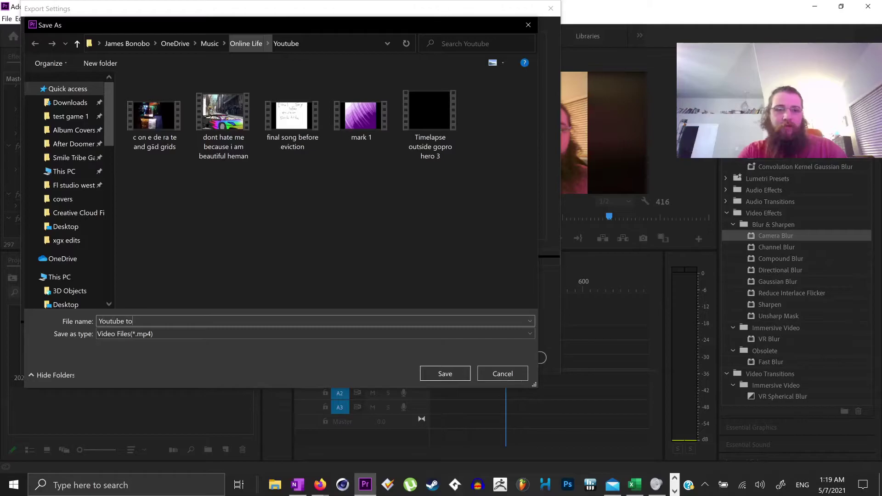
{"action": "type", "text": "utorial, h"}
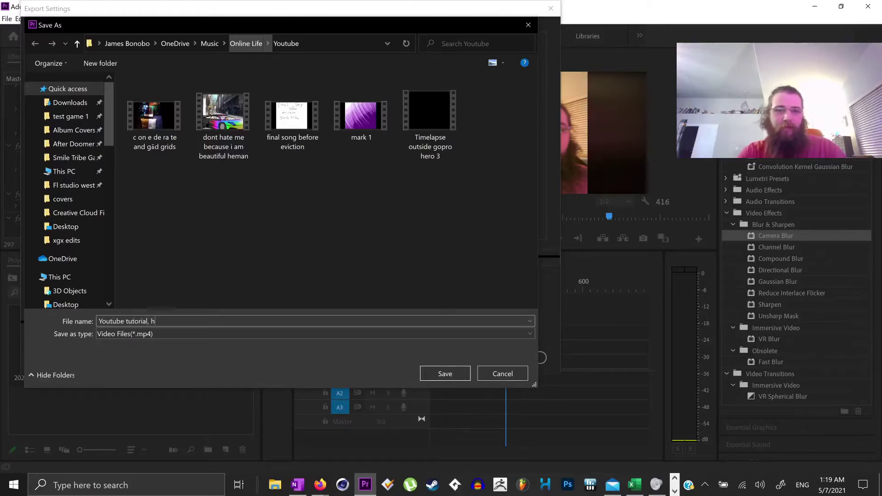
{"action": "type", "text": "ow to create a youtube video u"}
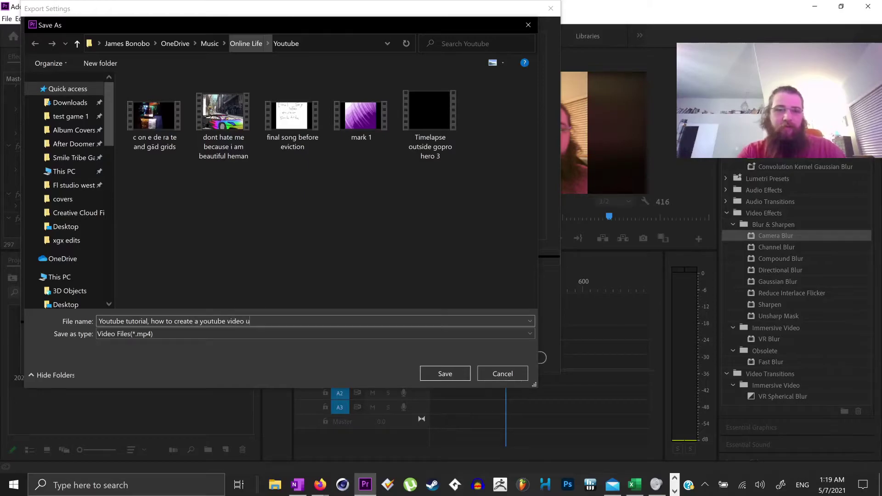
{"action": "type", "text": "sing android"}
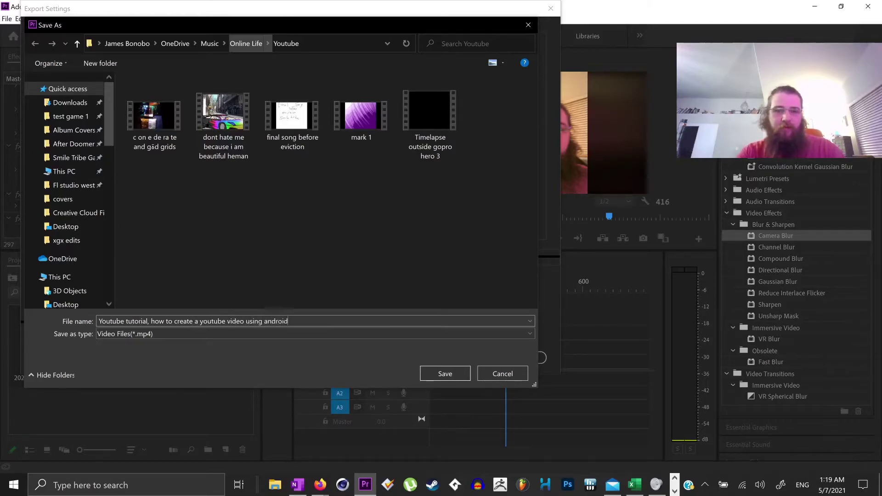
{"action": "type", "text": " phone footage and adobe premiere pro"}
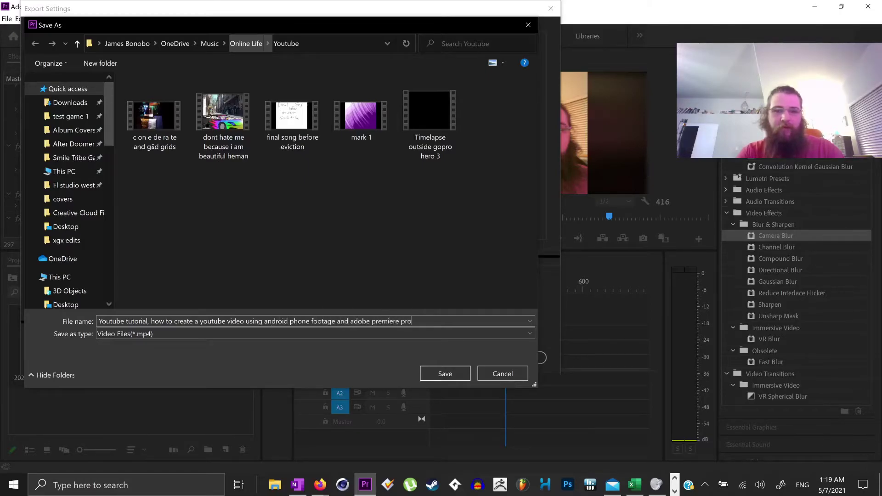
{"action": "key", "text": "Return"}
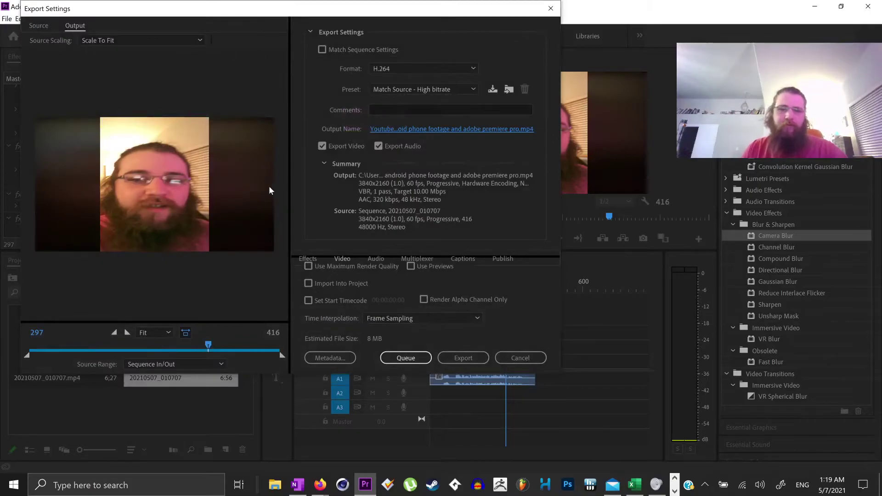
{"action": "left_click", "coordinate": [477, 364]}
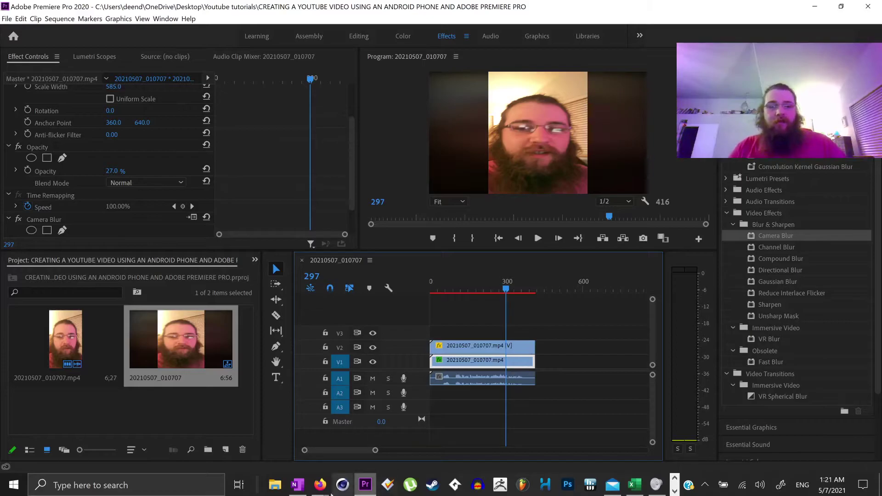
Step: Switch to Firefox, go to YouTube, and open the video upload dialog
{"action": "mouse_move", "coordinate": [312, 485]}
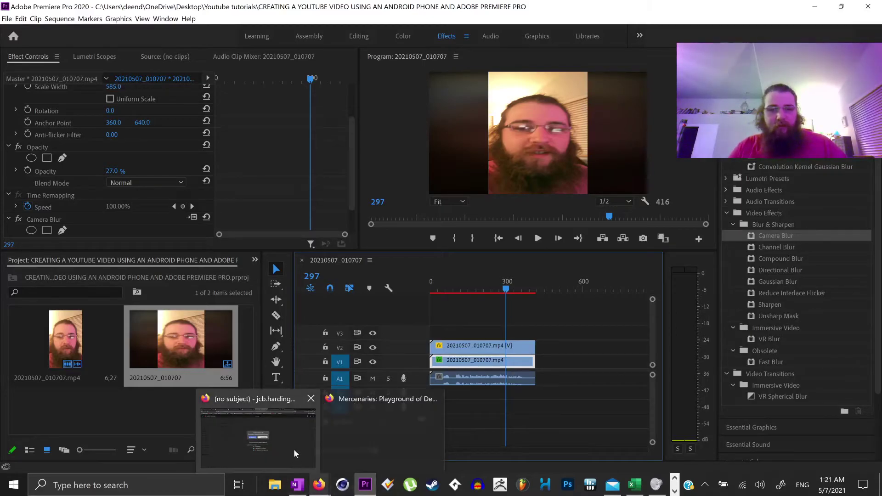
{"action": "mouse_move", "coordinate": [295, 439]}
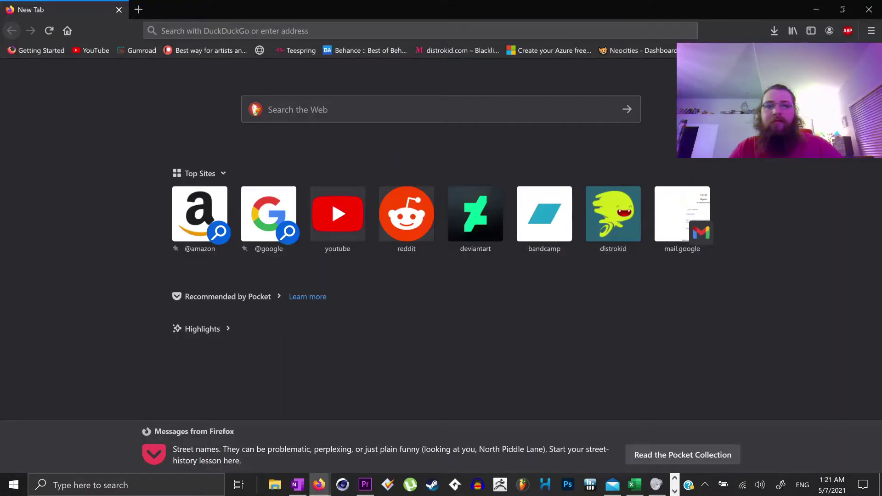
{"action": "key", "text": "ctrl+l"}
{"action": "type", "text": "y"}
{"action": "key", "text": "Return"}
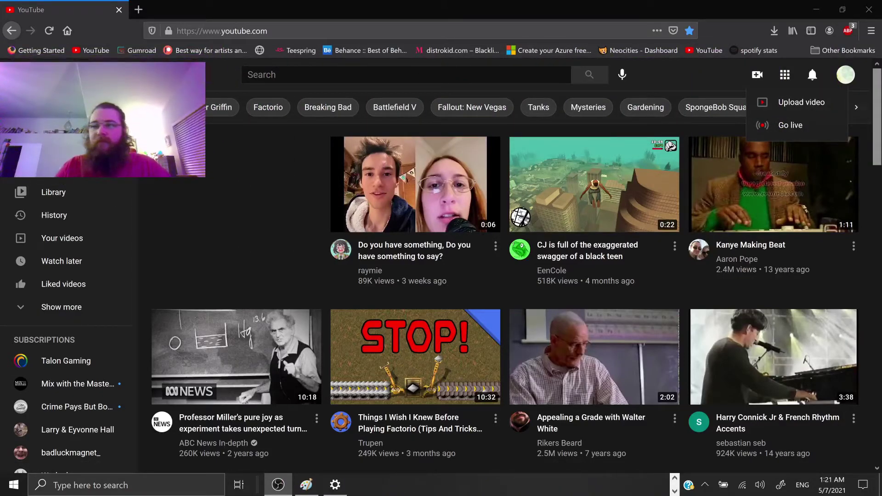
{"action": "left_click", "coordinate": [788, 103]}
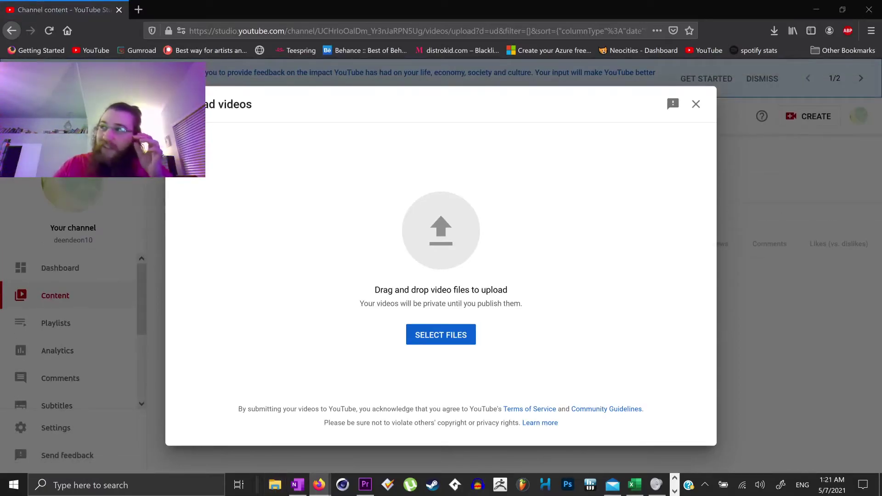
Step: In an enlarged File Explorer window, open the file location of the exported "Youtube tutorial" video from the recent files
{"action": "left_click", "coordinate": [274, 485]}
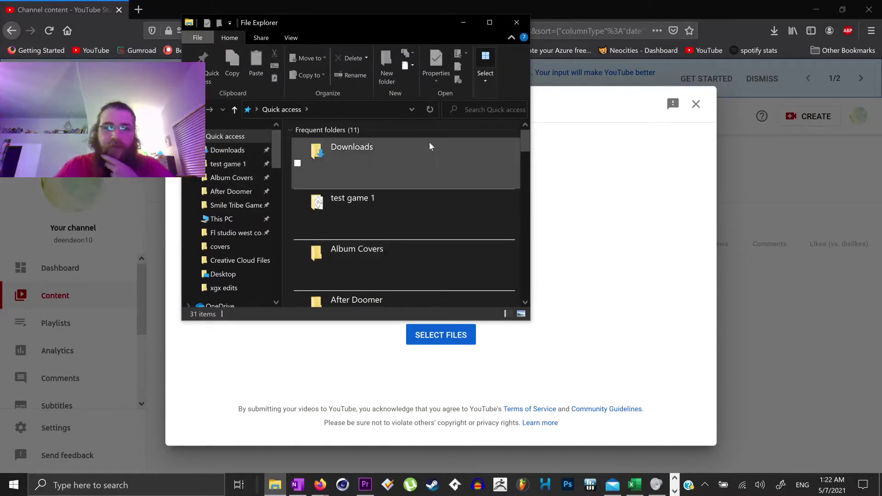
{"action": "mouse_move", "coordinate": [269, 491]}
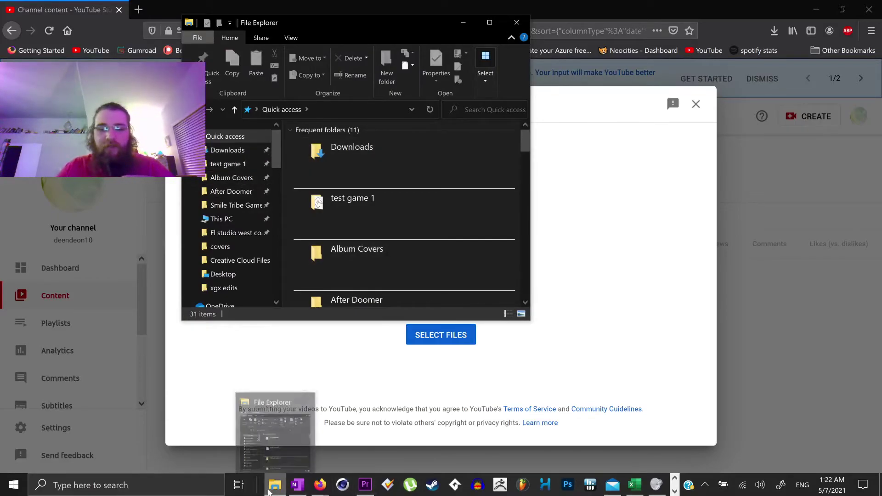
{"action": "scroll", "coordinate": [375, 224], "scroll_direction": "down", "scroll_amount": 10}
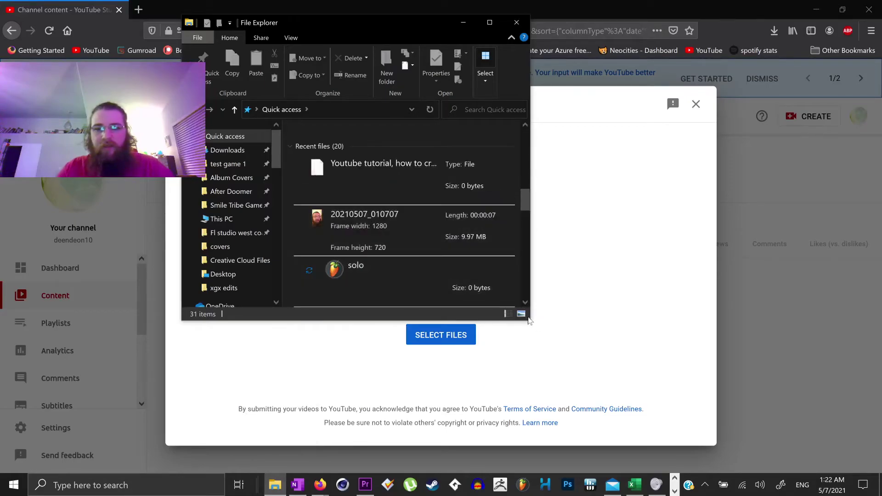
{"action": "left_click_drag", "start_coordinate": [529, 320], "coordinate": [790, 409]}
{"action": "right_click", "coordinate": [466, 178]}
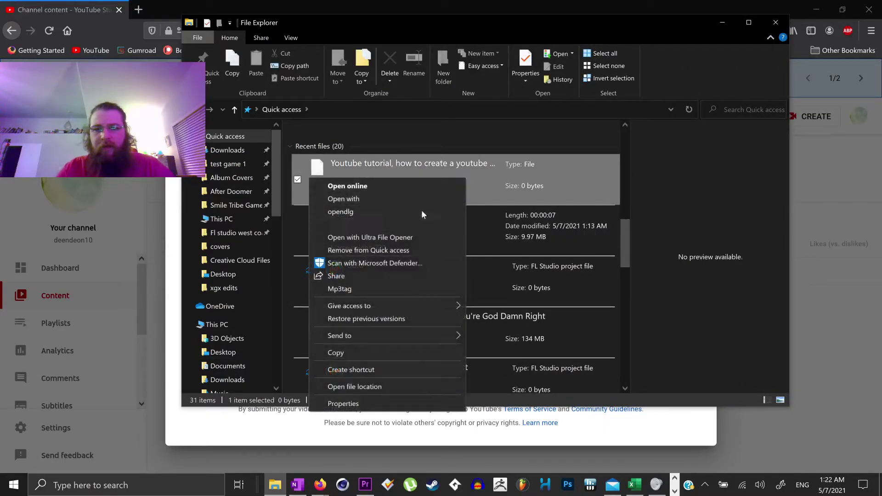
{"action": "left_click", "coordinate": [420, 386]}
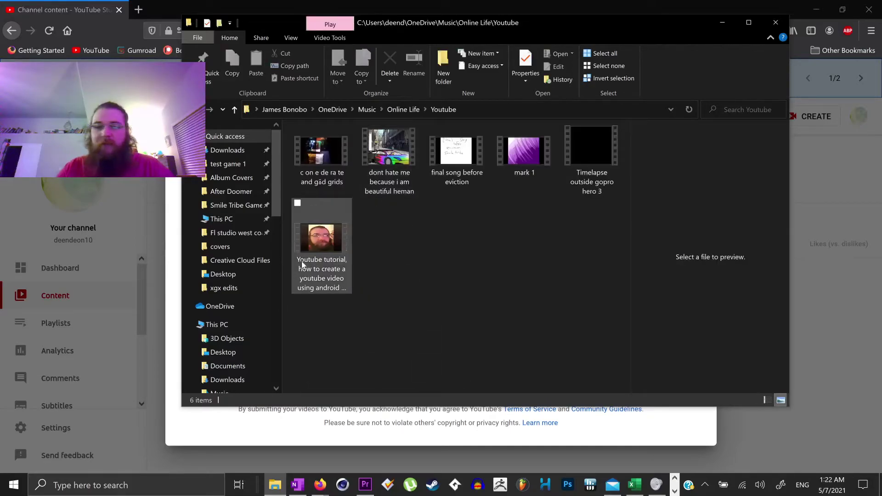
Step: Play the exported "Youtube tutorial" video to check it, leave full screen, and close the player
{"action": "left_click", "coordinate": [322, 283]}
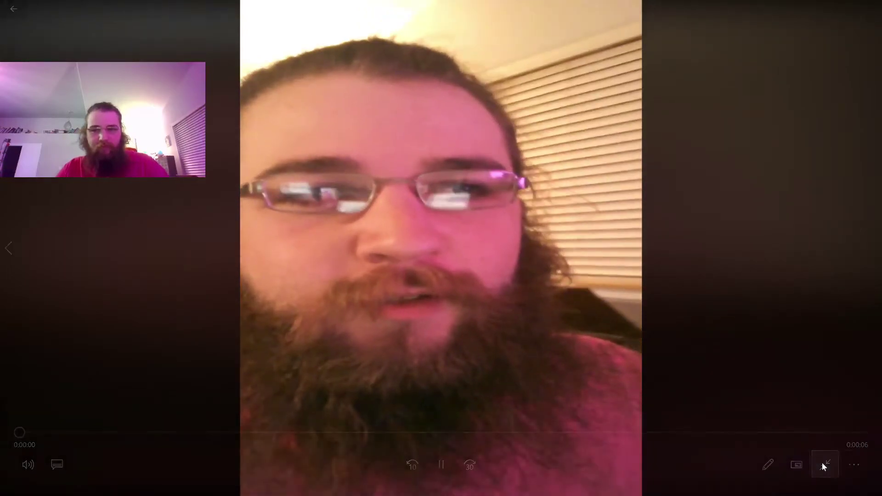
{"action": "double_click", "coordinate": [677, 344]}
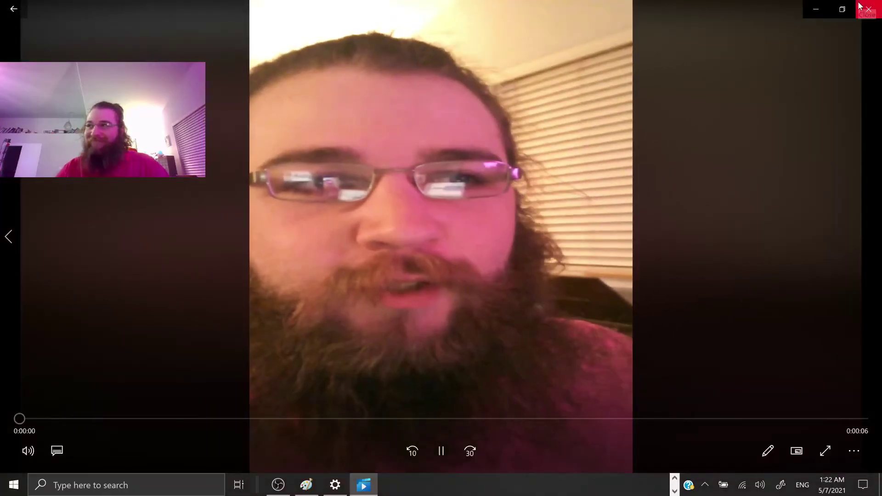
{"action": "left_click", "coordinate": [859, 5]}
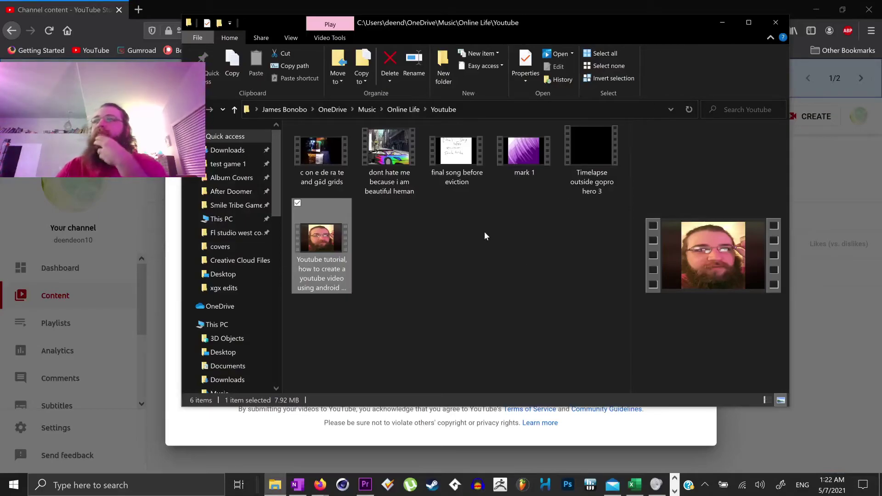
Step: Move the File Explorer window aside, upload the exported "Youtube tutorial" video file through the YouTube upload dialog, and return to the browser
{"action": "left_click_drag", "start_coordinate": [614, 21], "coordinate": [809, 33]}
{"action": "left_click_drag", "start_coordinate": [515, 257], "coordinate": [540, 278]}
{"action": "left_click_drag", "start_coordinate": [611, 36], "coordinate": [798, 50]}
{"action": "left_click_drag", "start_coordinate": [701, 266], "coordinate": [438, 245]}
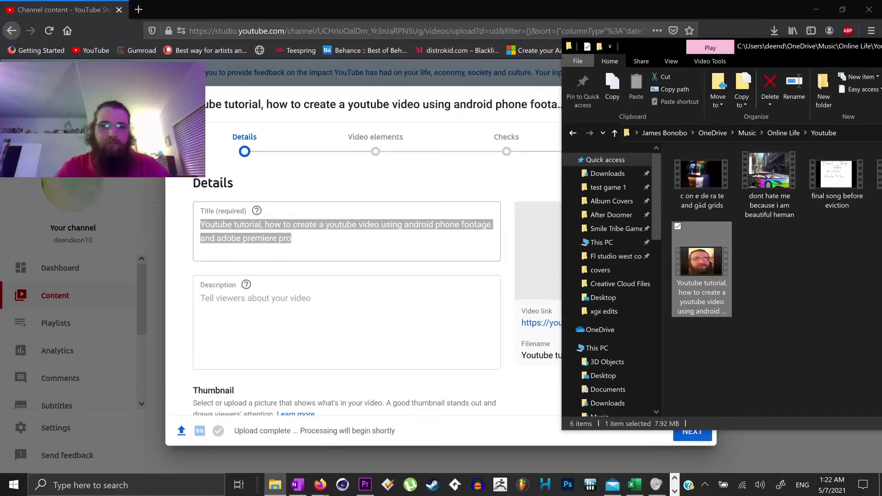
{"action": "key", "text": "alt+Tab"}
Step: Try changing the video title's opening to "[Youtube tutorial] - " in place of the comma-separated wording
{"action": "left_click", "coordinate": [264, 224]}
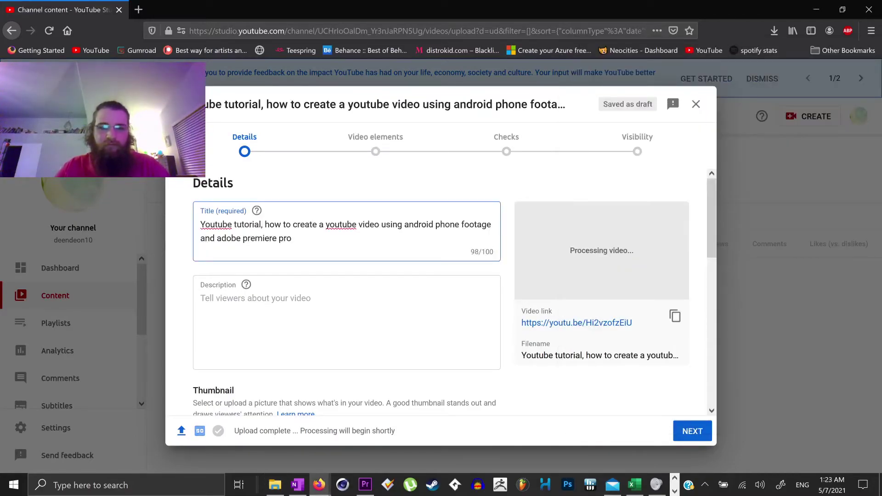
{"action": "key", "text": "BackSpace"}
{"action": "key", "text": "BackSpace"}
{"action": "type", "text": "-"}
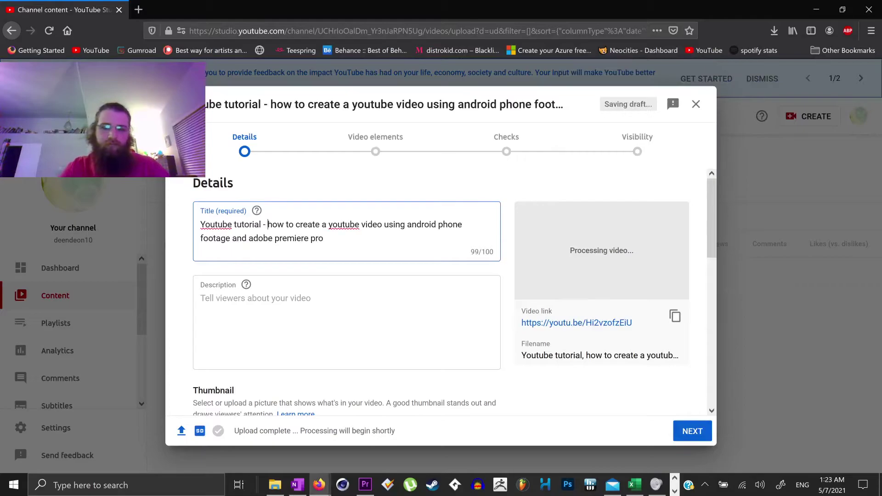
{"action": "left_click", "coordinate": [261, 225]}
{"action": "type", "text": "]"}
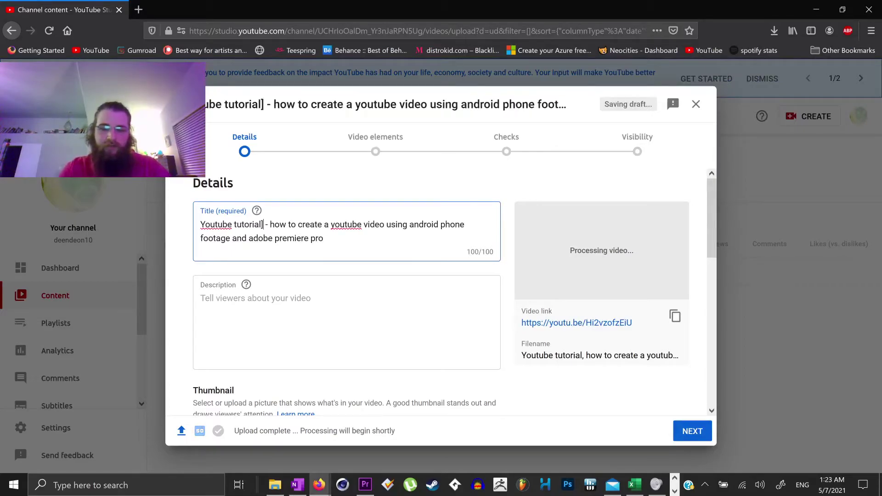
{"action": "left_click", "coordinate": [201, 225]}
{"action": "type", "text": "["}
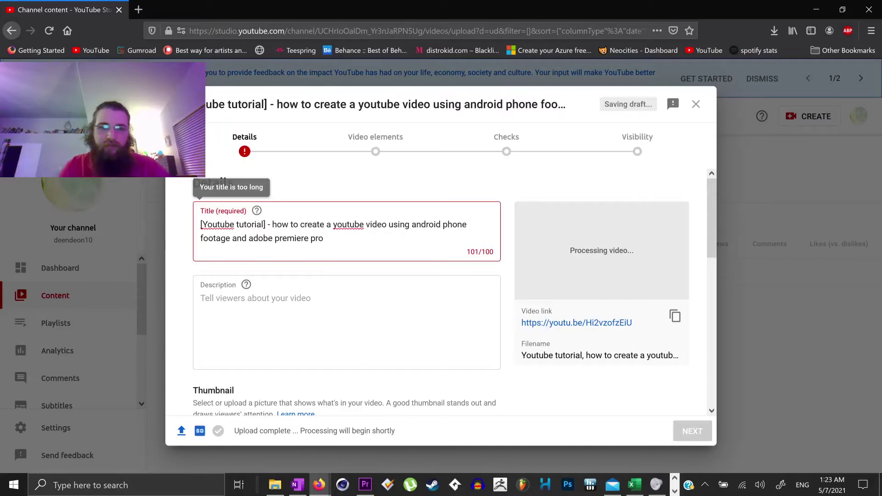
Step: Replace the "[Youtube tutorial] - how to" opening of the video title with "[How to] -"
{"action": "double_click", "coordinate": [280, 225]}
{"action": "left_click_drag", "start_coordinate": [282, 225], "coordinate": [201, 225]}
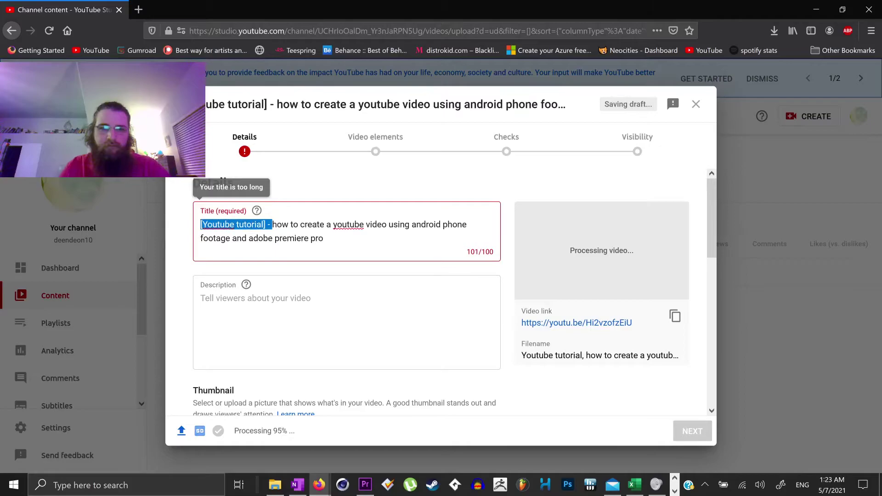
{"action": "key", "text": "BackSpace"}
{"action": "type", "text": "[H"}
{"action": "key", "text": "Delete"}
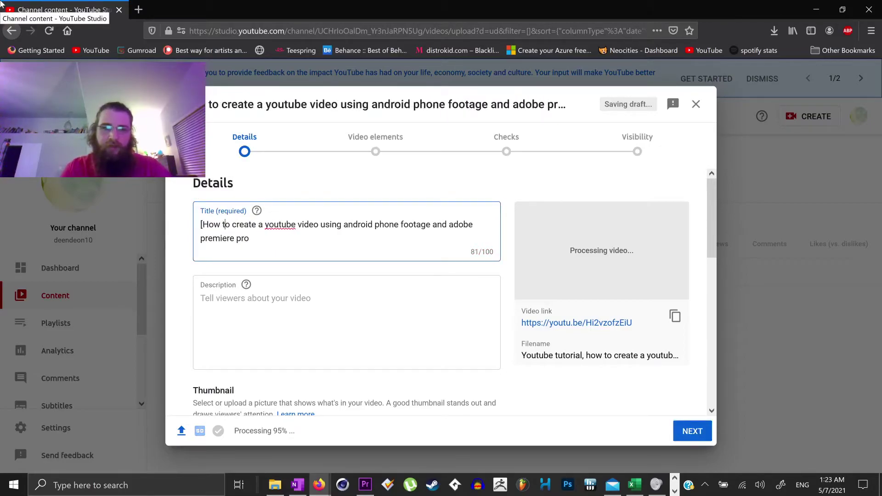
{"action": "type", "text": "]"}
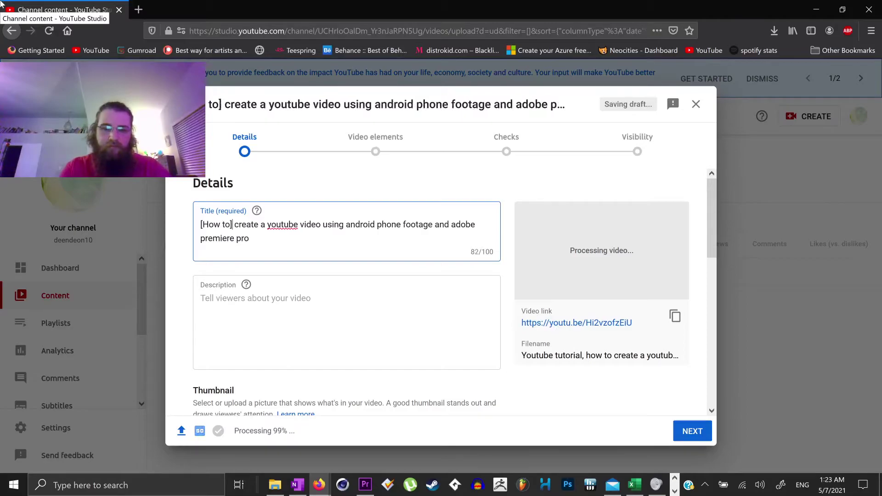
{"action": "type", "text": " -"}
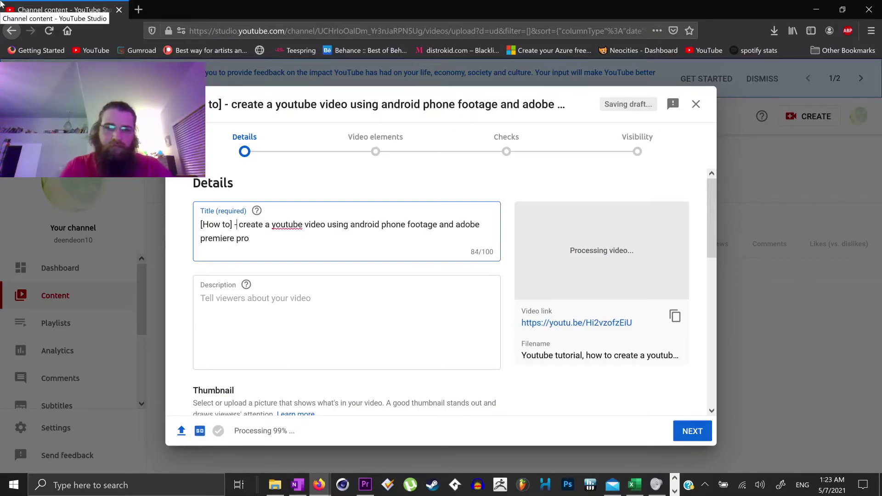
Step: Replace the rest of the title after "[How to] -" with "Create a Youtube Video Using Android Phone Footage and Adobe Premiere Pro"
{"action": "key", "text": "Delete"}
{"action": "key", "text": "Delete"}
{"action": "key", "text": "Delete"}
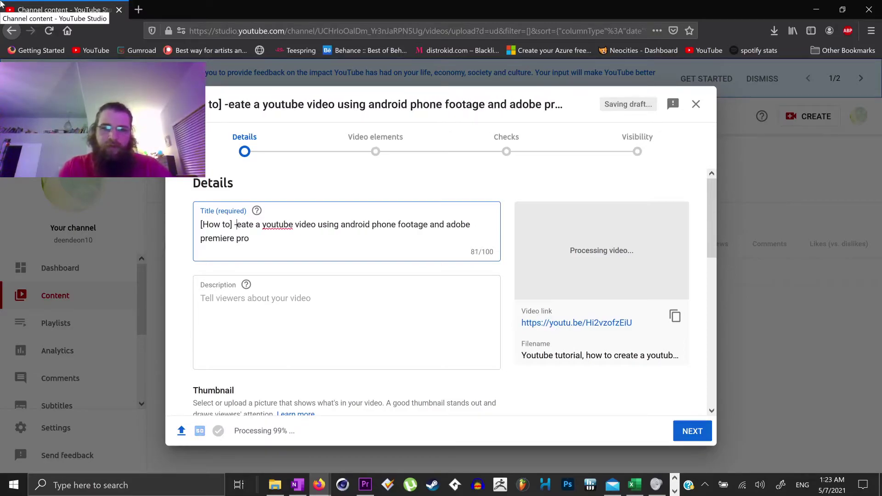
{"action": "key", "text": "Delete"}
{"action": "key", "text": "Delete"}
{"action": "key", "text": "Delete"}
{"action": "key", "text": "Delete"}
{"action": "key", "text": "Delete"}
{"action": "key", "text": "Delete"}
{"action": "key", "text": "Delete"}
{"action": "key", "text": "Delete"}
{"action": "key", "text": "Delete"}
{"action": "key", "text": "Delete"}
{"action": "key", "text": "Delete"}
{"action": "key", "text": "Delete"}
{"action": "key", "text": "Delete"}
{"action": "key", "text": "Delete"}
{"action": "key", "text": "Delete"}
{"action": "key", "text": "Delete"}
{"action": "key", "text": "Delete"}
{"action": "key", "text": "Delete"}
{"action": "key", "text": "Delete"}
{"action": "key", "text": "Delete"}
{"action": "key", "text": "Delete"}
{"action": "key", "text": "Delete"}
{"action": "key", "text": "Delete"}
{"action": "key", "text": "Delete"}
{"action": "key", "text": "Delete"}
{"action": "key", "text": "Delete"}
{"action": "key", "text": "Delete"}
{"action": "key", "text": "Delete"}
{"action": "key", "text": "Delete"}
{"action": "key", "text": "Delete"}
{"action": "key", "text": "Delete"}
{"action": "key", "text": "Delete"}
{"action": "key", "text": "Delete"}
{"action": "key", "text": "Delete"}
{"action": "key", "text": "Delete"}
{"action": "key", "text": "Delete"}
{"action": "key", "text": "Delete"}
{"action": "key", "text": "Delete"}
{"action": "key", "text": "Delete"}
{"action": "key", "text": "Delete"}
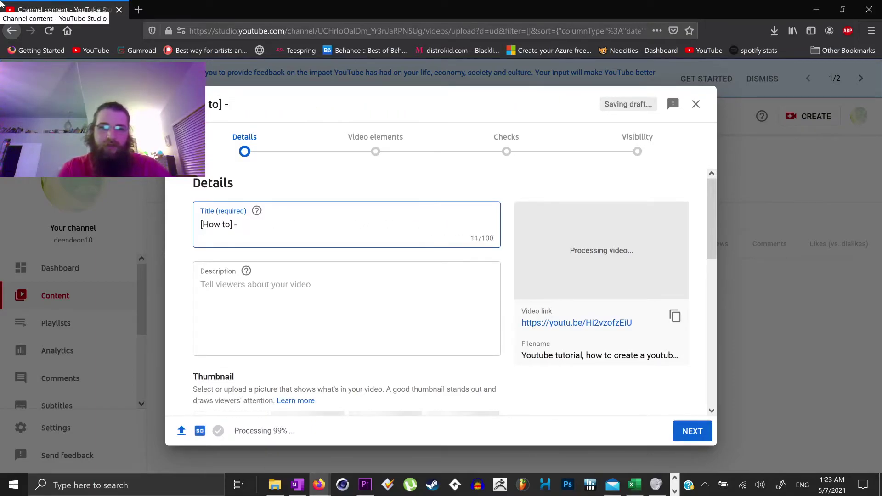
{"action": "type", "text": "Create a Youtube"}
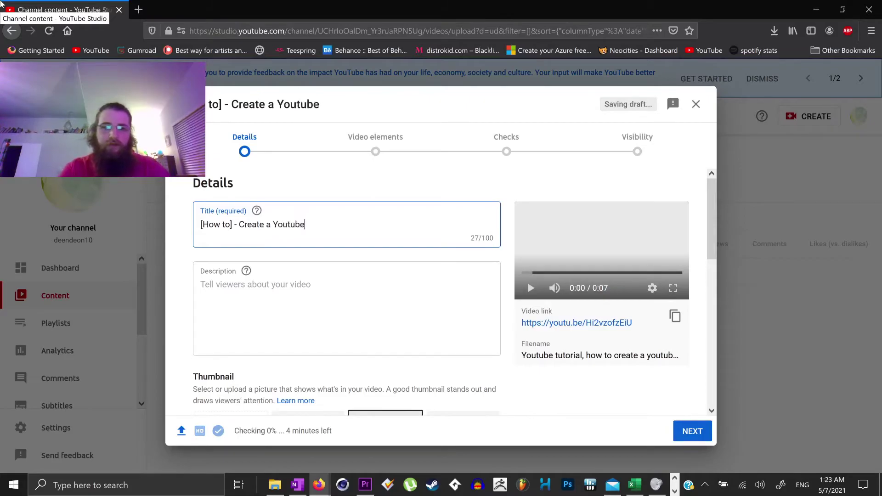
{"action": "type", "text": " Video Using Android Phone F"}
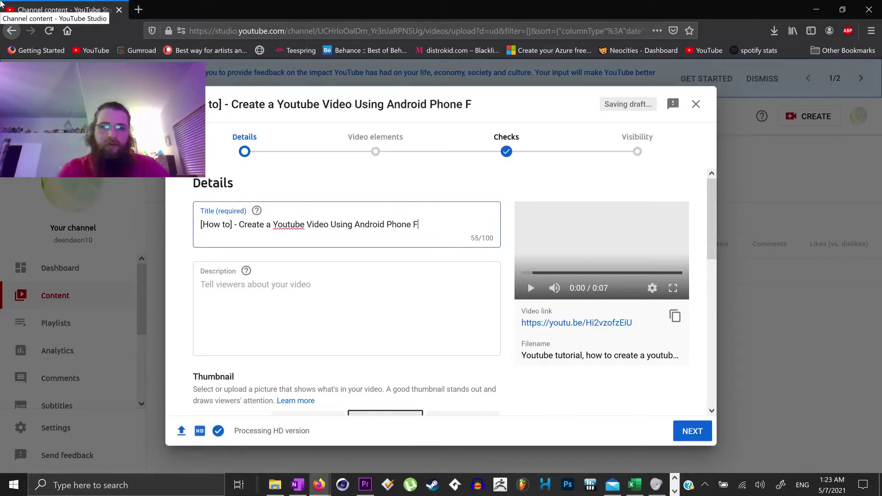
{"action": "type", "text": "ootage and Adobe "}
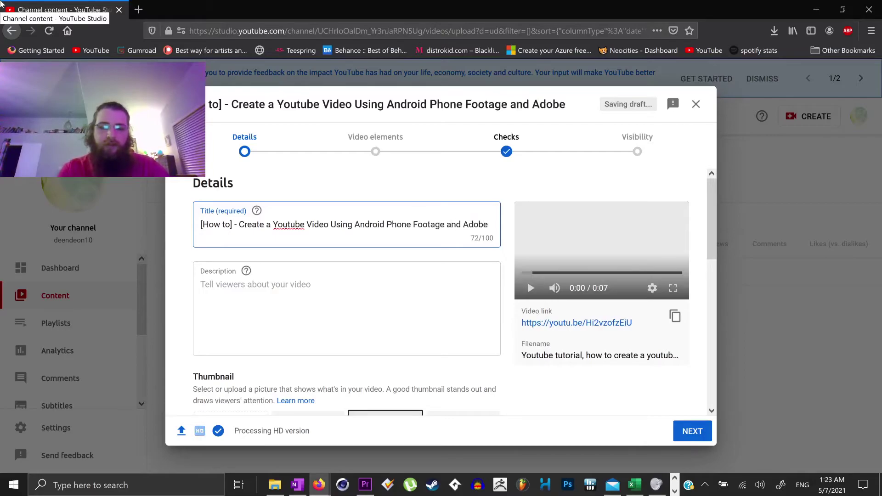
{"action": "type", "text": "Premiere Pro"}
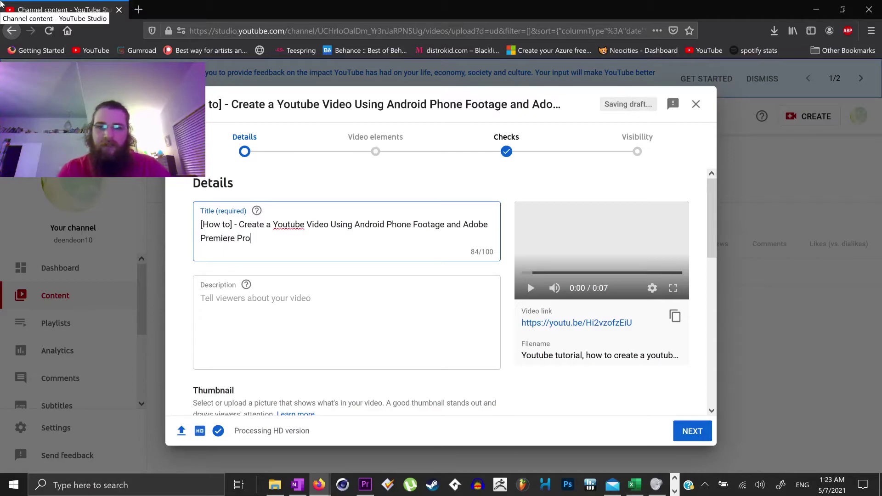
Step: Enter the description "My second Youtube Tutorial on how to create videos for online web services using Adobe Premiere Pro.", followed by a blank line
{"action": "key", "text": "Tab"}
{"action": "key", "text": "Tab"}
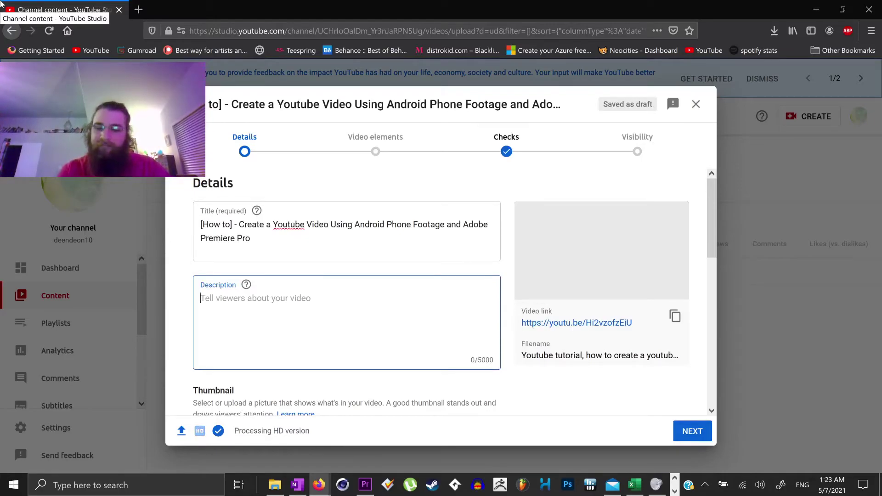
{"action": "type", "text": "My second Youtube To"}
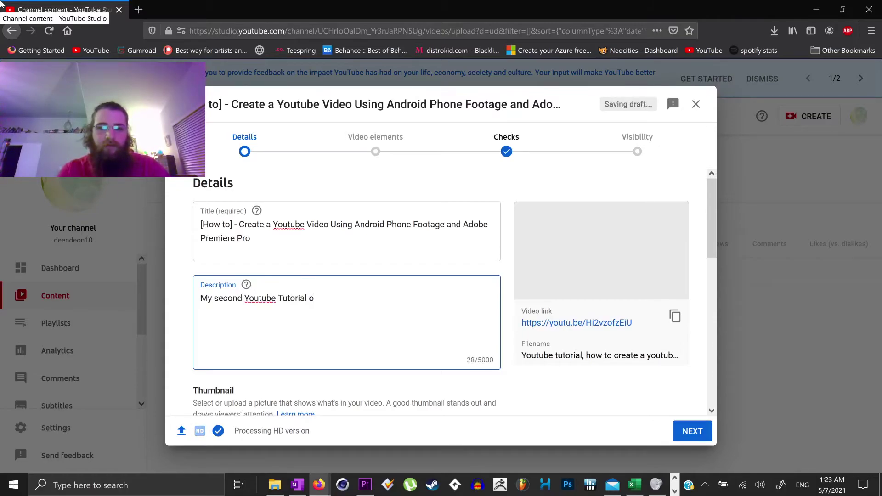
{"action": "type", "text": "torial on how to create videos"}
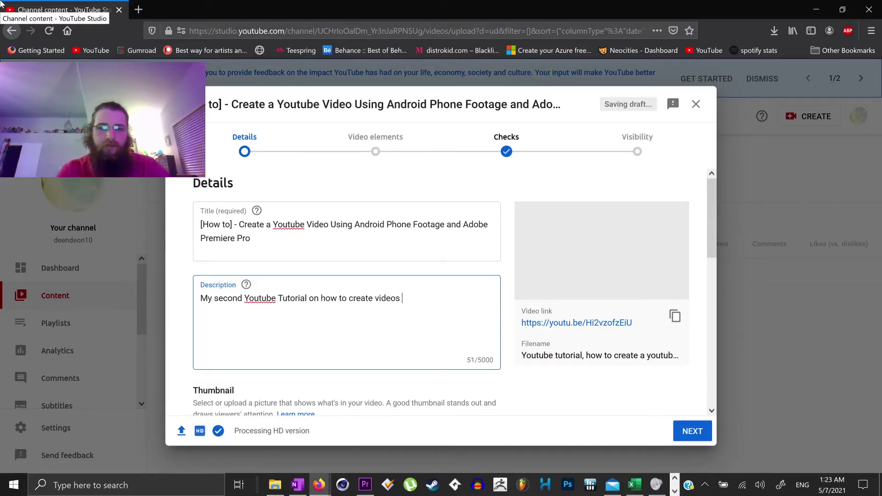
{"action": "type", "text": "online web services using Adobe Premier"}
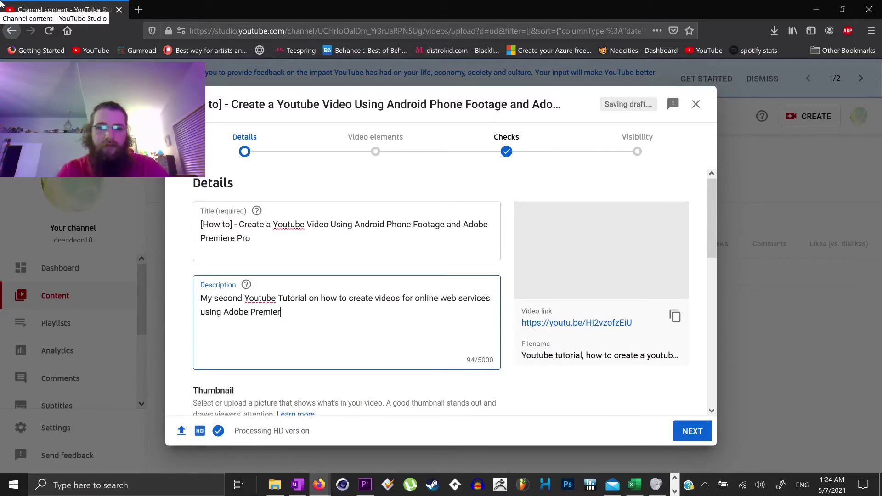
{"action": "key", "text": "Return"}
{"action": "key", "text": "Return"}
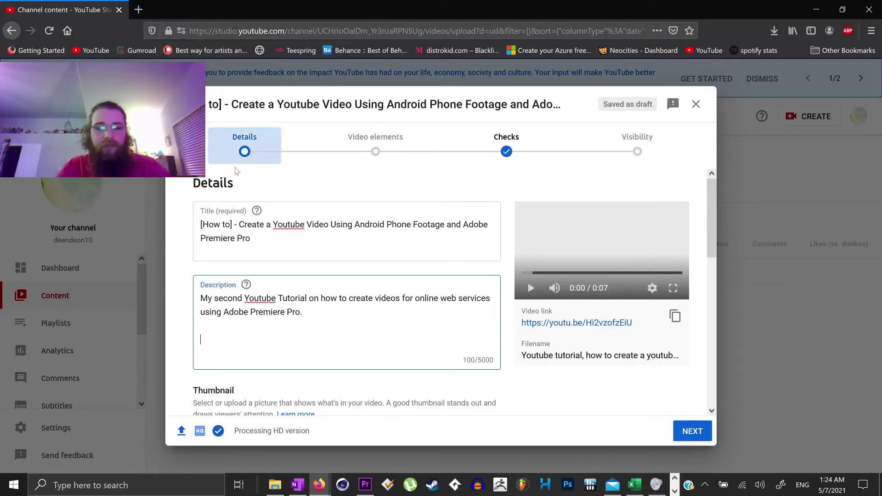
Step: Review the thumbnail and playlist options in the video details, including the list of available playlists
{"action": "scroll", "coordinate": [181, 232], "scroll_direction": "down", "scroll_amount": 2}
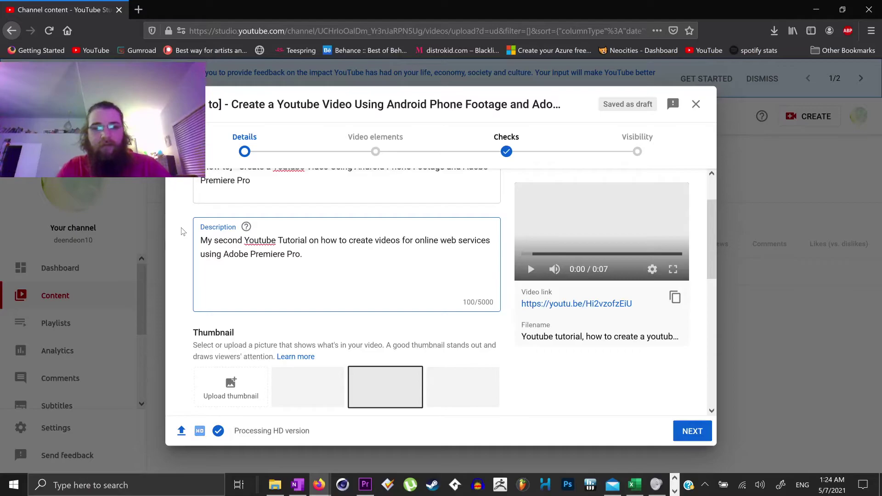
{"action": "scroll", "coordinate": [181, 231], "scroll_direction": "down", "scroll_amount": 3}
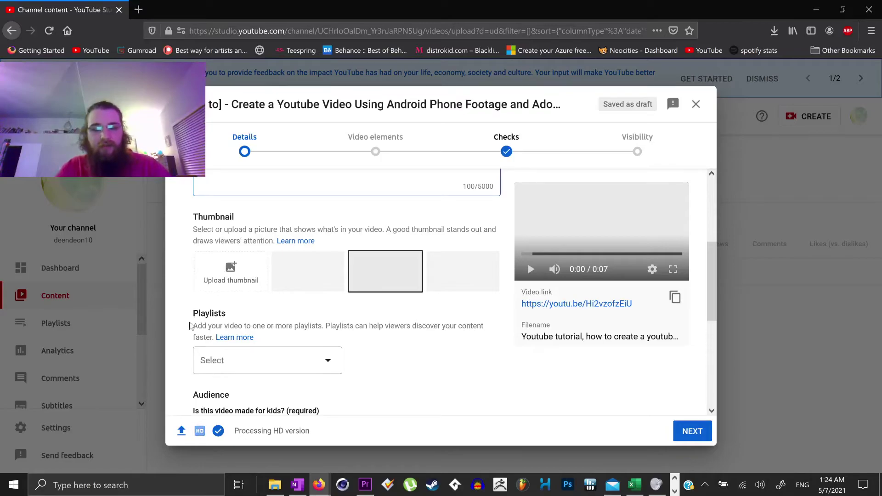
{"action": "left_click", "coordinate": [213, 366]}
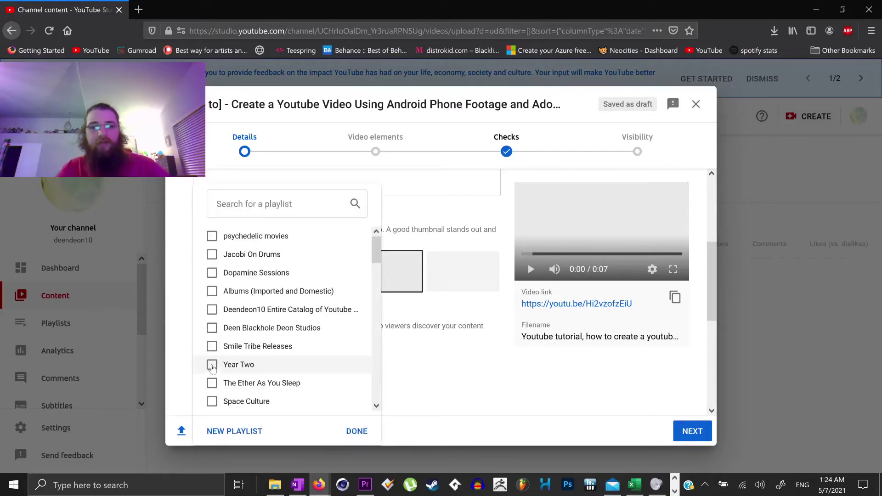
{"action": "left_click", "coordinate": [181, 299]}
{"action": "scroll", "coordinate": [182, 299], "scroll_direction": "up", "scroll_amount": 2}
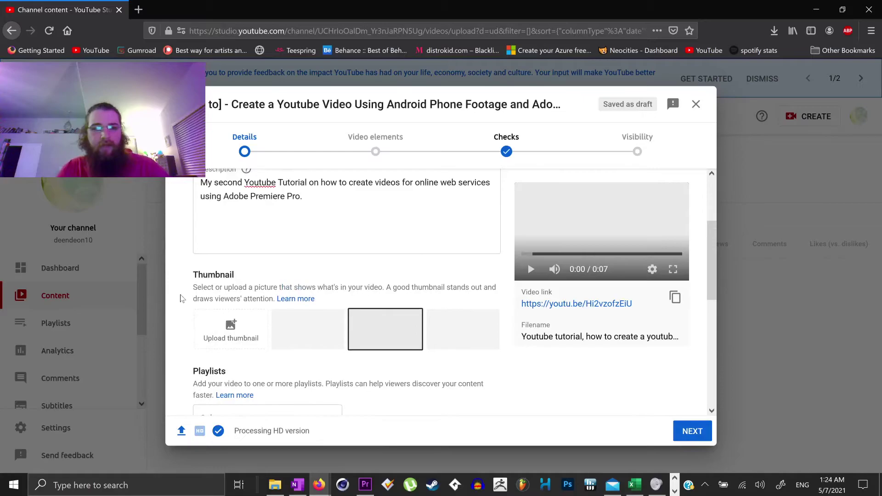
{"action": "scroll", "coordinate": [180, 299], "scroll_direction": "up", "scroll_amount": 3}
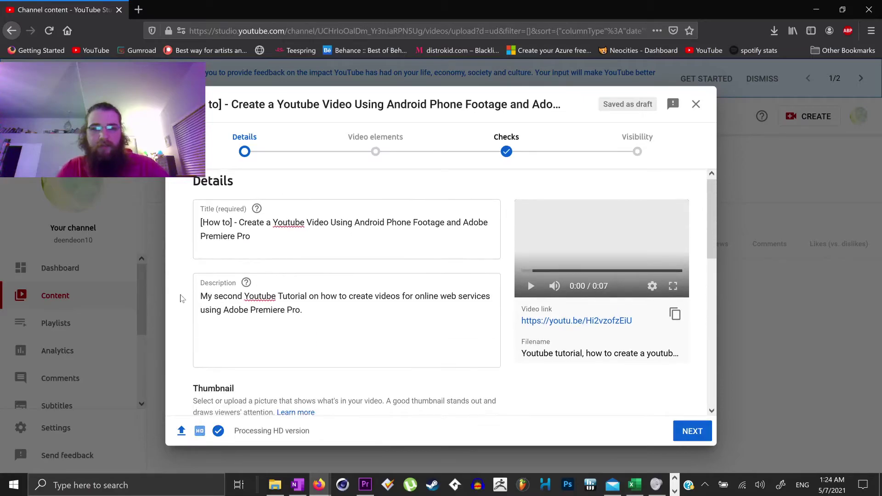
Step: Switch to Paint and save the title-text image as the PNG "youtube thumbnail tutorial" in the OneDrive folder
{"action": "scroll", "coordinate": [181, 299], "scroll_direction": "down", "scroll_amount": 1}
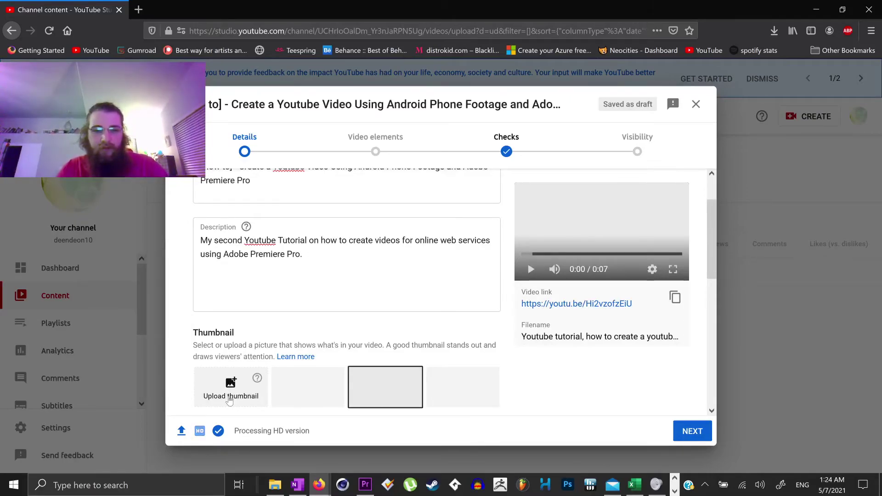
{"action": "key", "text": "alt+Tab"}
{"action": "key", "text": "Tab"}
{"action": "key", "text": "Tab"}
{"action": "key", "text": "Tab"}
{"action": "key", "text": "Tab"}
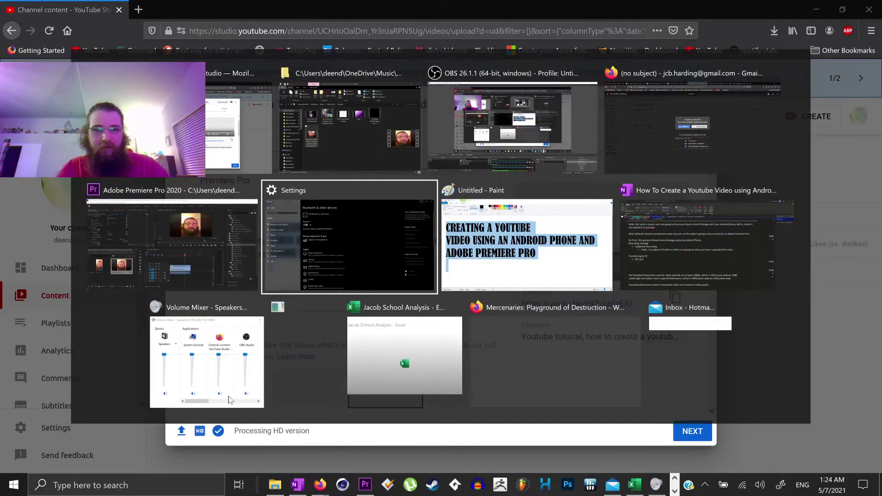
{"action": "key", "text": "Tab"}
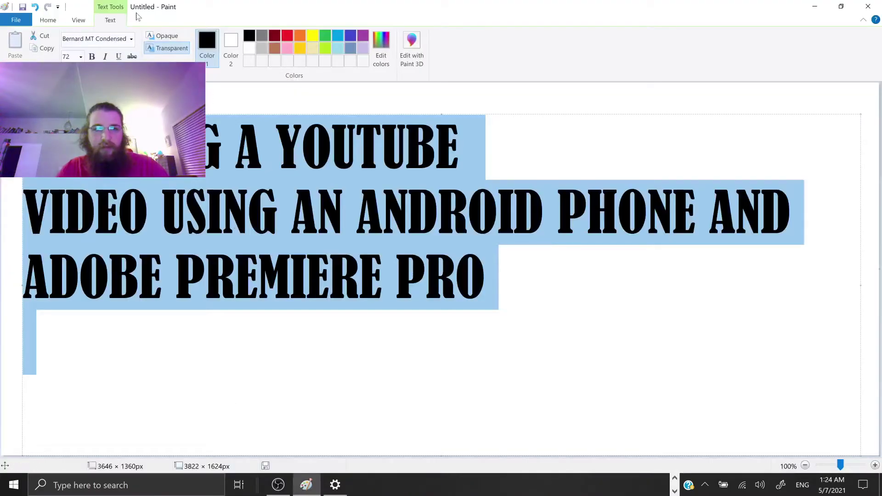
{"action": "key", "text": "ctrl+s"}
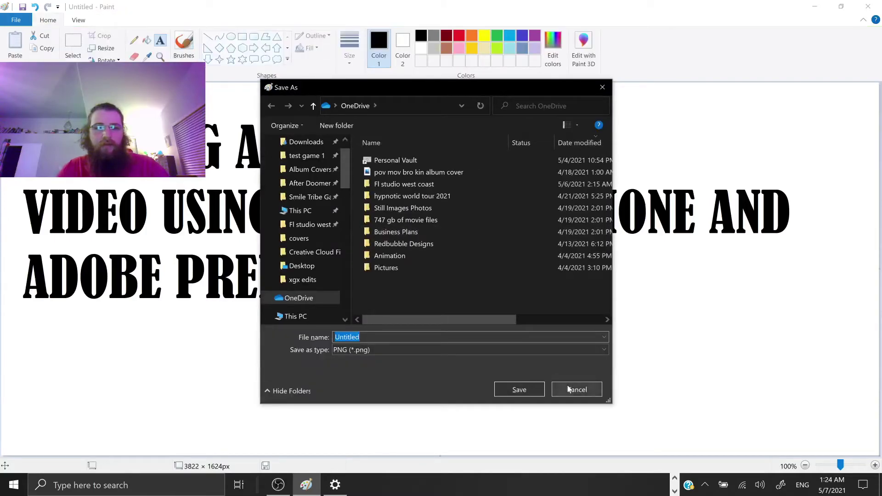
{"action": "type", "text": "youtube thum"}
{"action": "type", "text": "nail y"}
{"action": "type", "text": "utorial"}
{"action": "key", "text": "Return"}
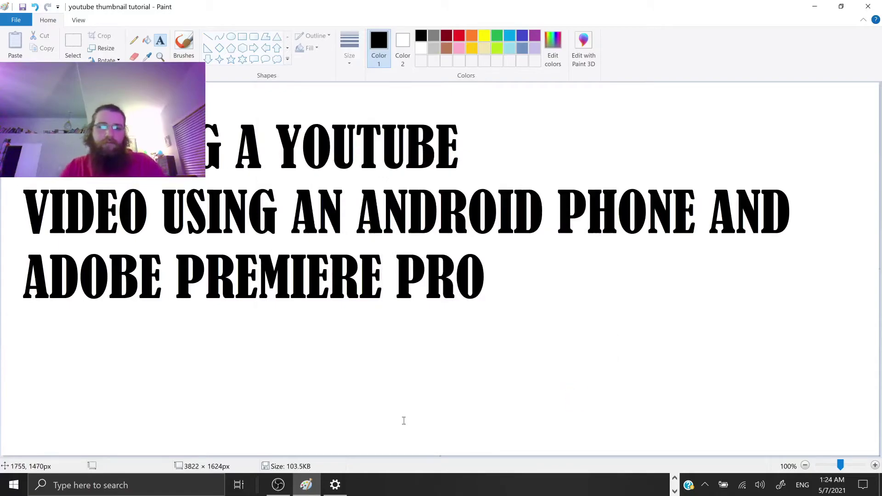
Step: Return to YouTube Studio in Firefox and upload "youtube thumbnail tutorial" as the video's thumbnail
{"action": "key", "text": "alt+Tab"}
{"action": "mouse_move", "coordinate": [297, 488]}
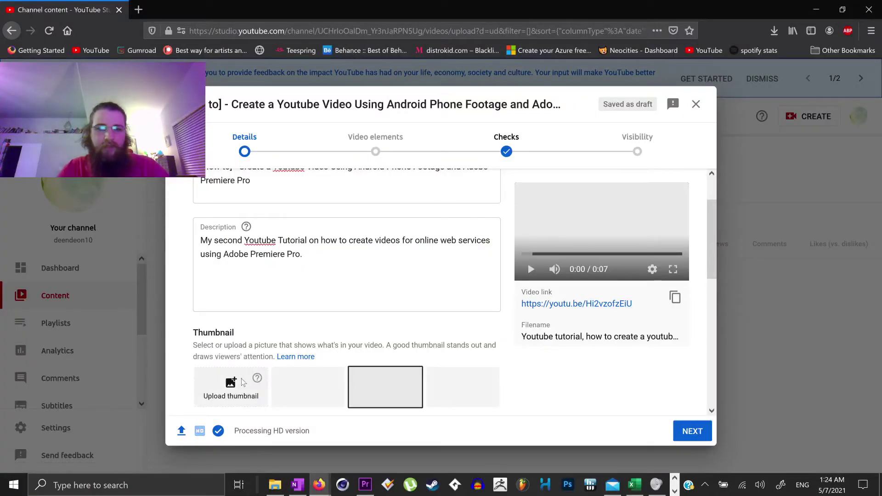
{"action": "left_click", "coordinate": [242, 379]}
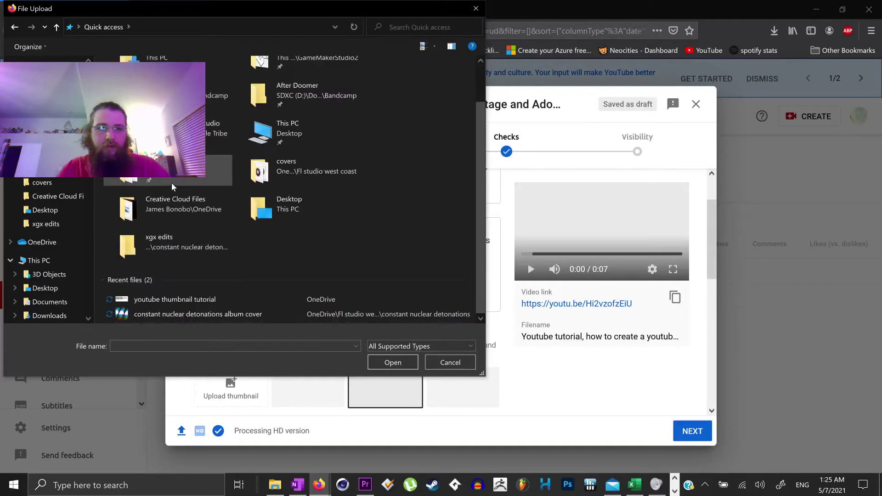
{"action": "double_click", "coordinate": [175, 299]}
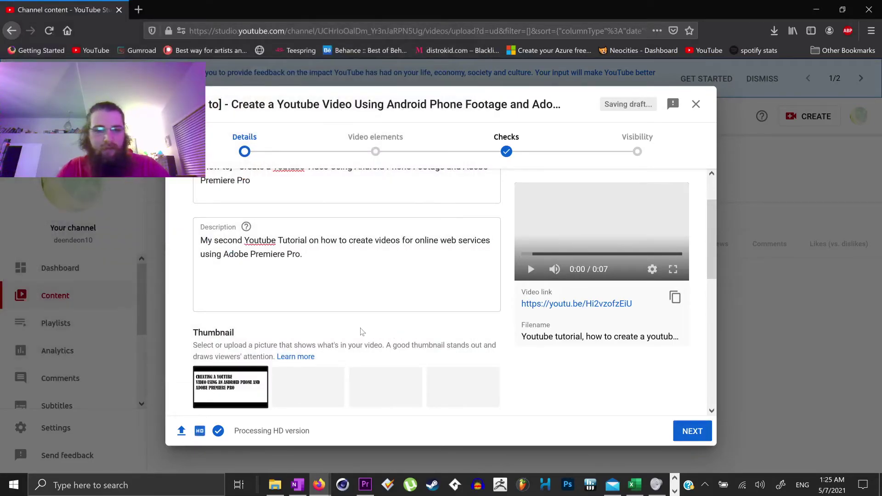
Step: Create a public playlist titled with the creator's first name in possessive form plus "Youtube Tutorials", and add the video to it
{"action": "scroll", "coordinate": [362, 332], "scroll_direction": "down", "scroll_amount": 3}
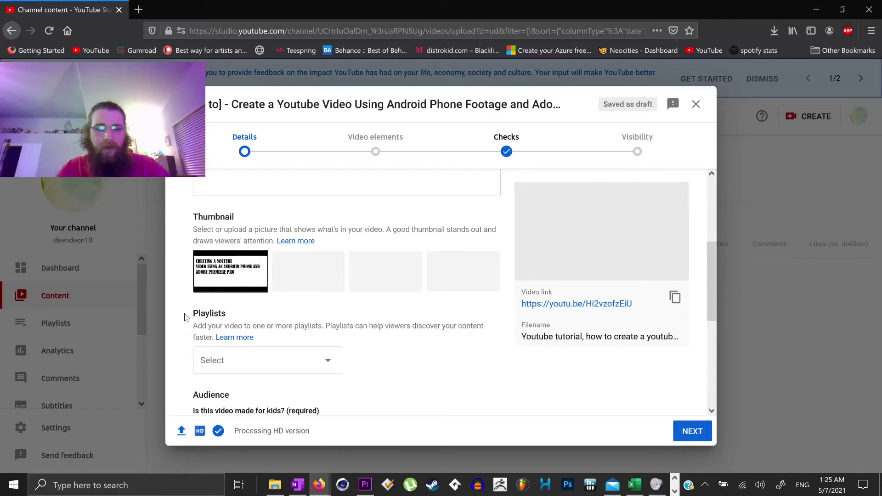
{"action": "scroll", "coordinate": [185, 317], "scroll_direction": "down", "scroll_amount": 2}
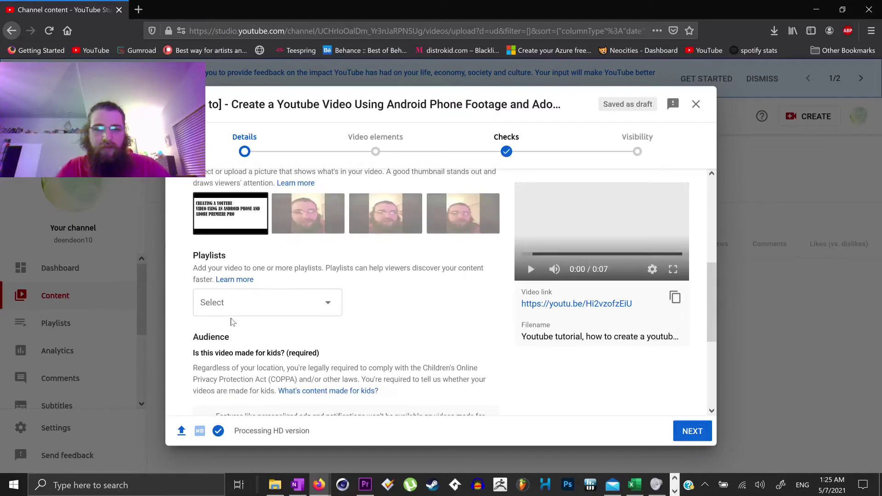
{"action": "left_click", "coordinate": [236, 304]}
{"action": "scroll", "coordinate": [277, 408], "scroll_direction": "down", "scroll_amount": 3}
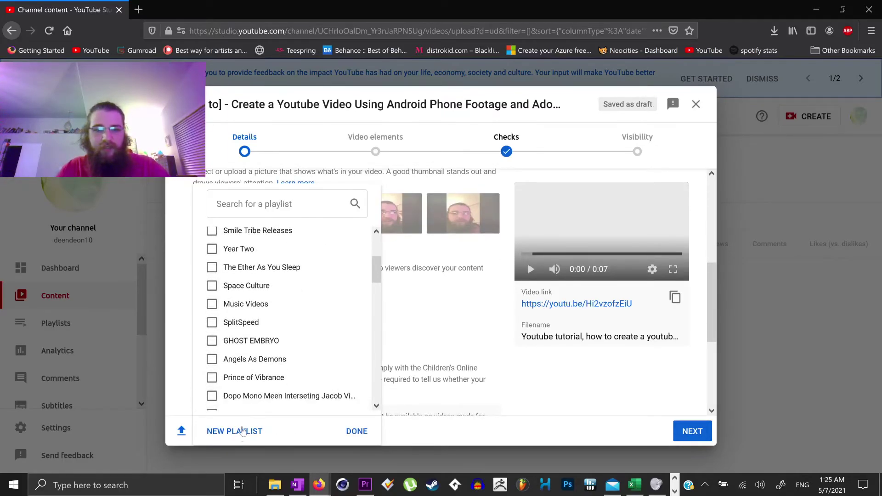
{"action": "left_click", "coordinate": [234, 431]}
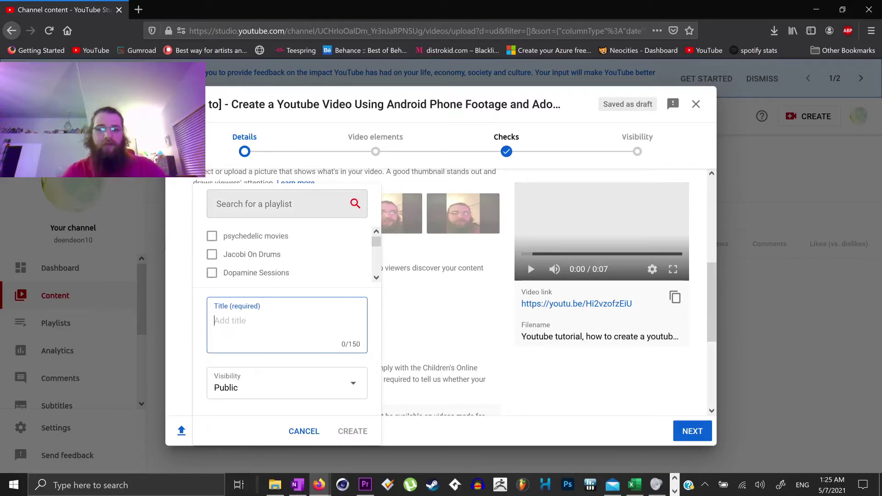
{"action": "type", "text": "Jaco"}
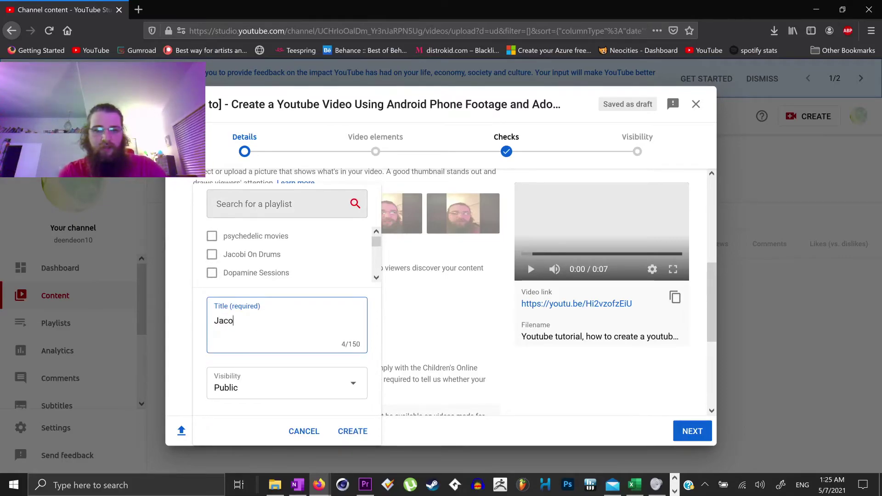
{"action": "type", "text": "b's Youtube"}
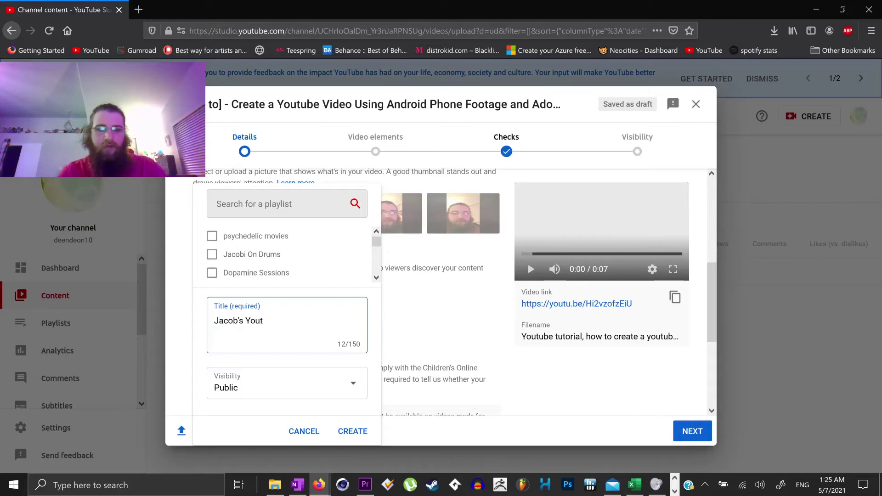
{"action": "type", "text": "torials"}
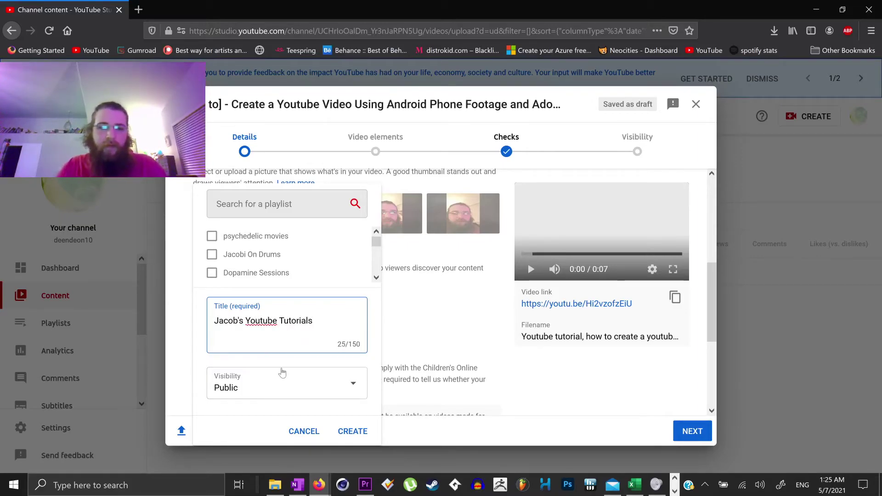
{"action": "left_click", "coordinate": [346, 432]}
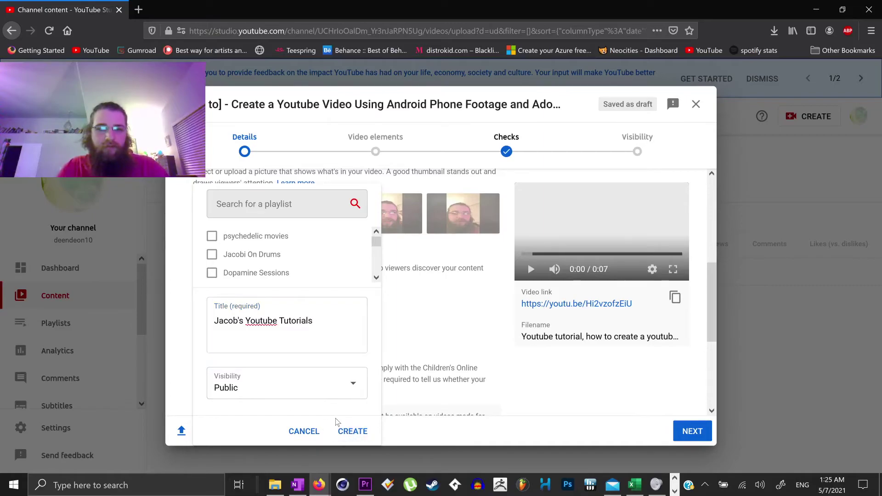
{"action": "left_click", "coordinate": [226, 240]}
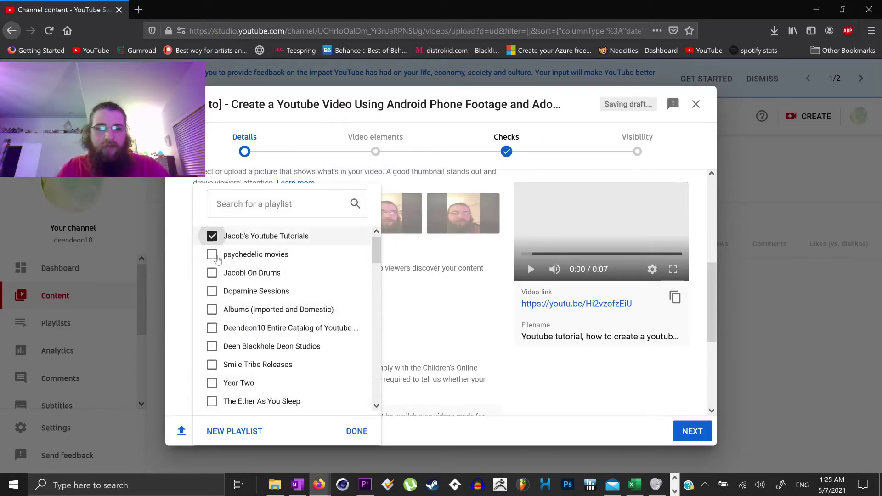
{"action": "left_click", "coordinate": [353, 432]}
Step: Set the video's audience to "No, it's not made for kids"
{"action": "scroll", "coordinate": [300, 367], "scroll_direction": "down", "scroll_amount": 2}
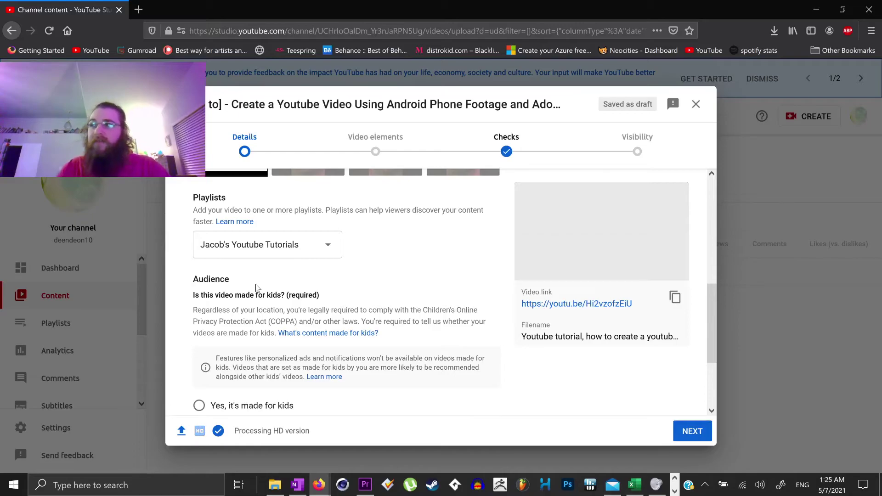
{"action": "scroll", "coordinate": [256, 288], "scroll_direction": "down", "scroll_amount": 2}
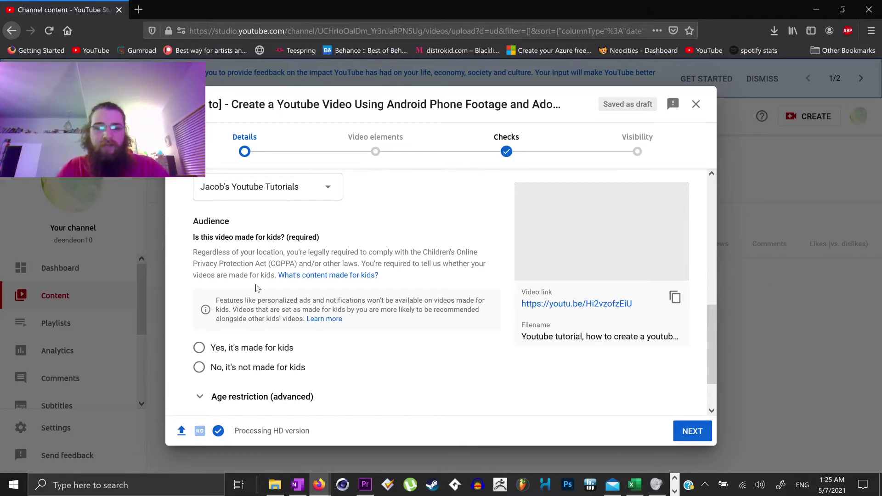
{"action": "scroll", "coordinate": [256, 288], "scroll_direction": "down", "scroll_amount": 2}
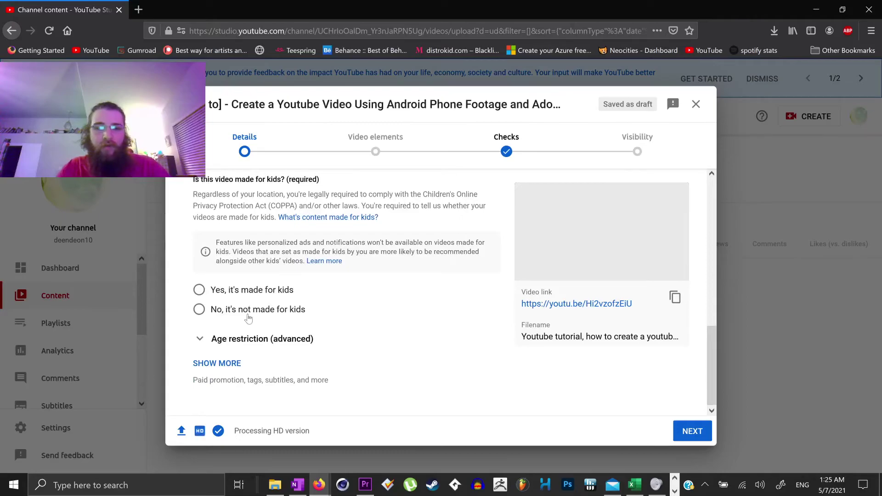
{"action": "scroll", "coordinate": [248, 318], "scroll_direction": "up", "scroll_amount": 2}
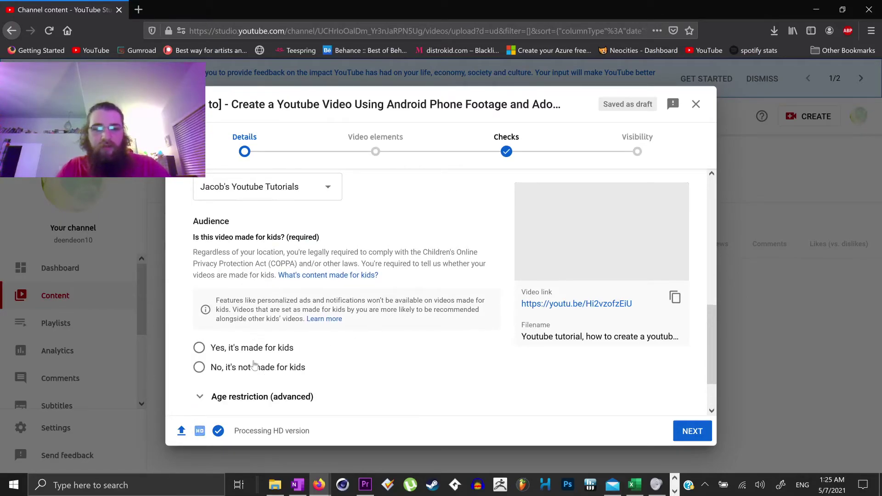
{"action": "scroll", "coordinate": [256, 367], "scroll_direction": "down", "scroll_amount": 2}
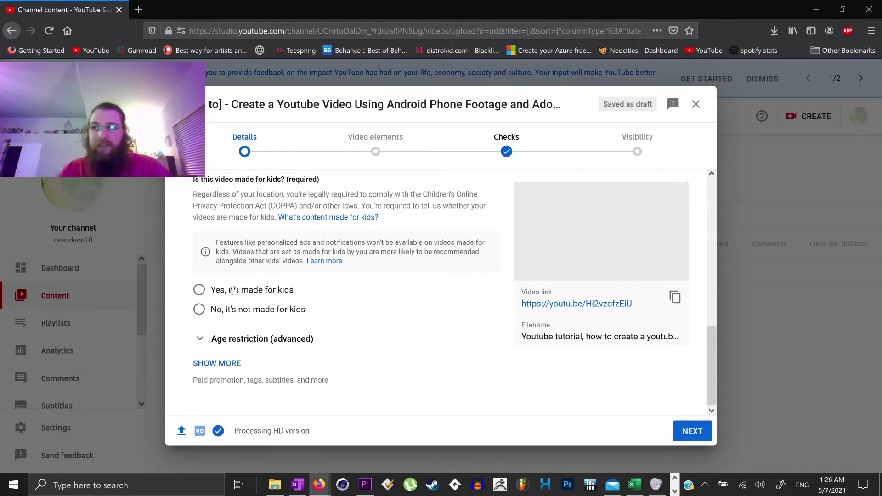
{"action": "left_click", "coordinate": [228, 316]}
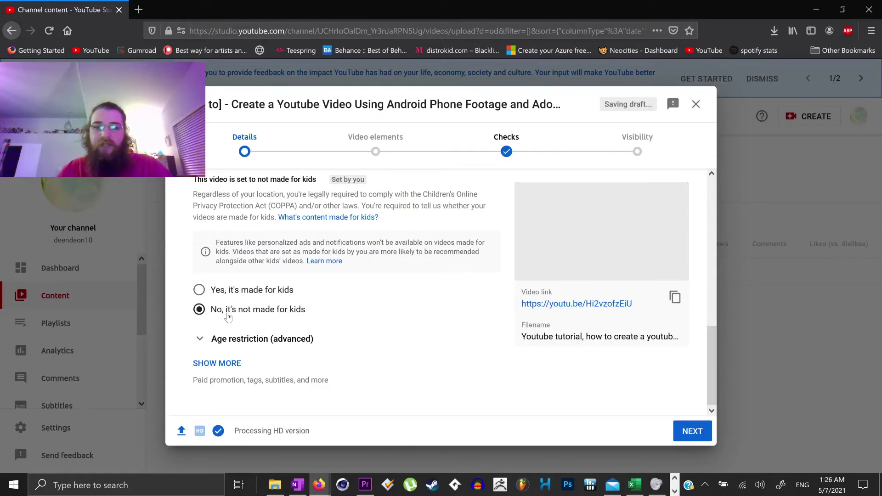
Step: Review the age restriction, paid promotion and tag options, and check the video's title and description again
{"action": "left_click", "coordinate": [213, 343]}
{"action": "left_click", "coordinate": [212, 338]}
{"action": "left_click", "coordinate": [205, 363]}
{"action": "scroll", "coordinate": [251, 338], "scroll_direction": "down", "scroll_amount": 4}
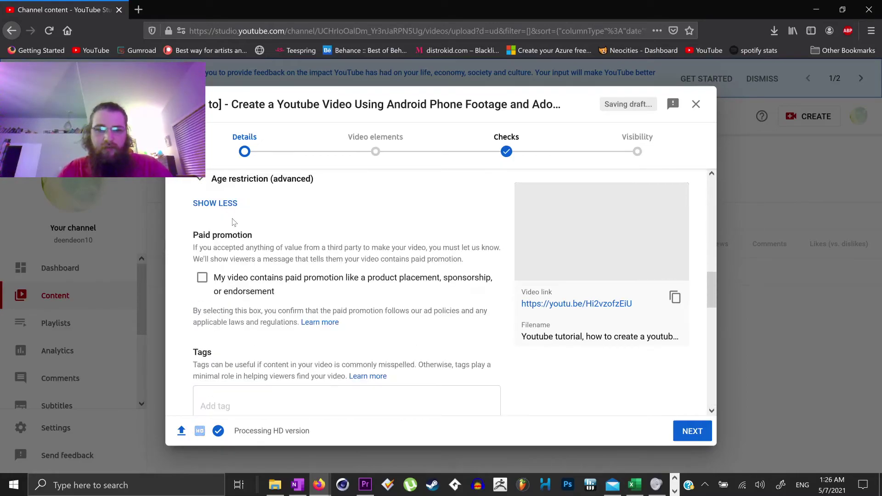
{"action": "left_click", "coordinate": [221, 209]}
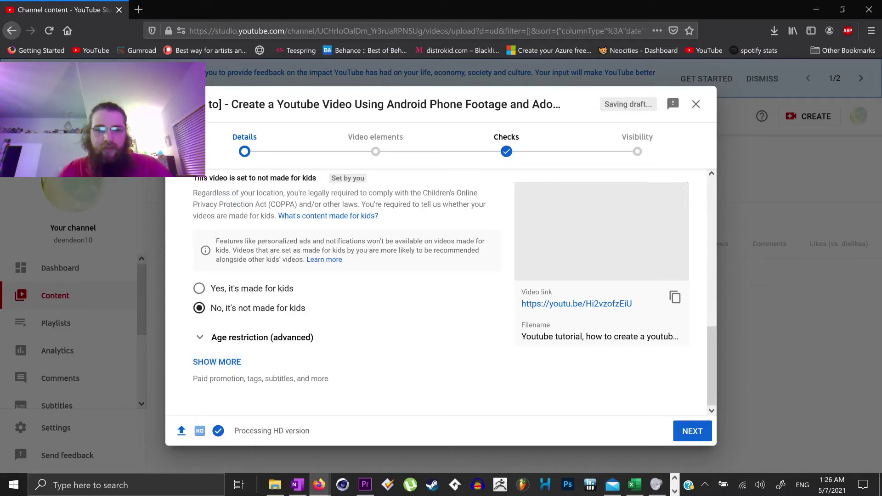
{"action": "scroll", "coordinate": [234, 389], "scroll_direction": "up", "scroll_amount": 4}
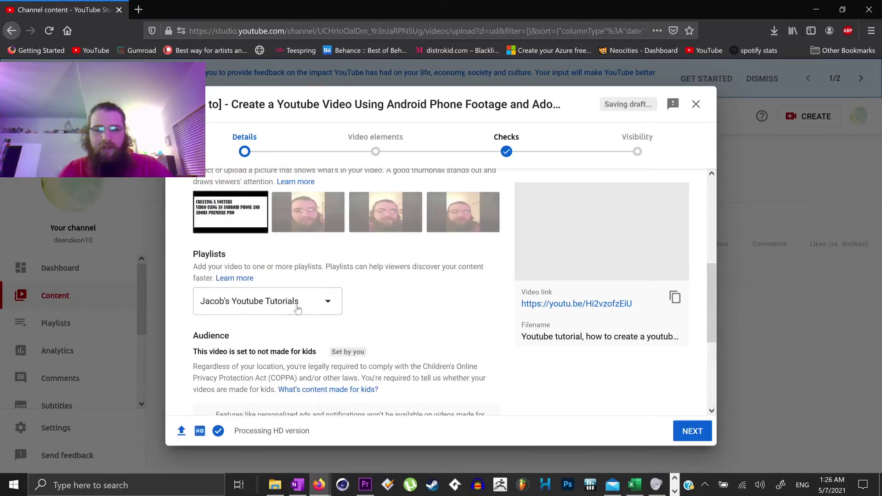
{"action": "scroll", "coordinate": [299, 304], "scroll_direction": "up", "scroll_amount": 5}
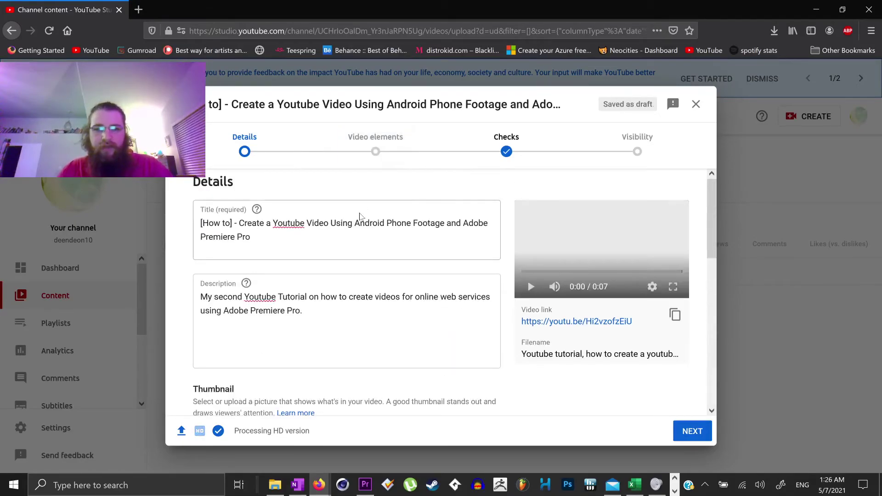
Step: Review the video elements options and the copyright checks, dismissing the introduction to checks
{"action": "left_click", "coordinate": [368, 149]}
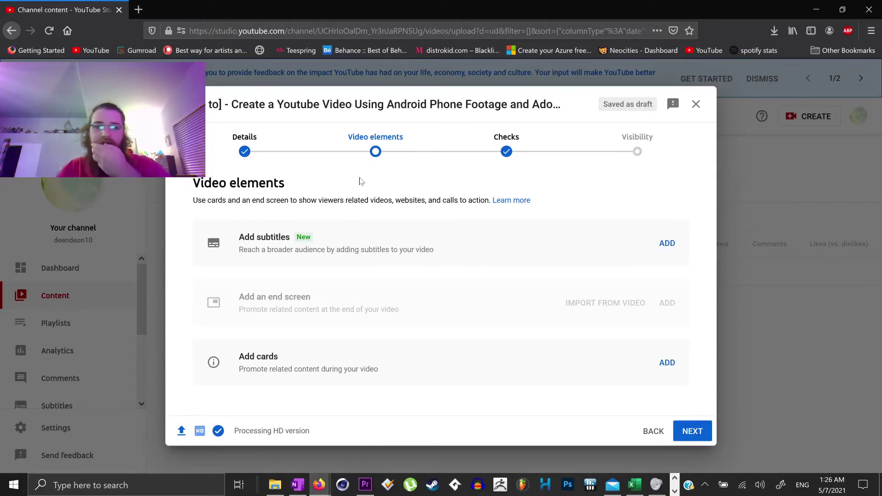
{"action": "left_click", "coordinate": [490, 151]}
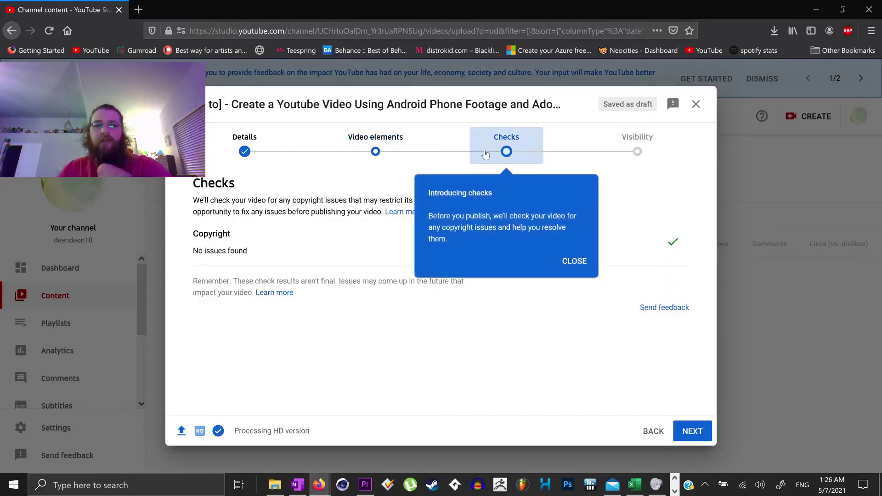
{"action": "left_click", "coordinate": [574, 261]}
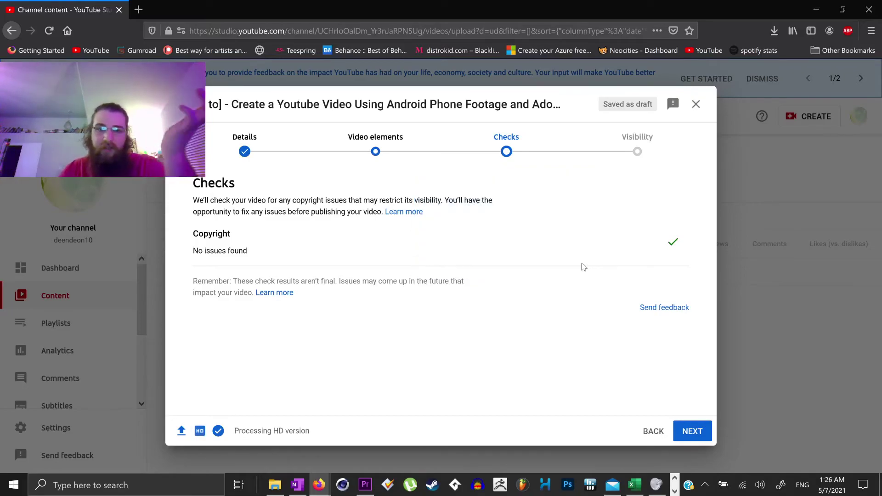
Step: Set the video's visibility to Public under Save or publish
{"action": "left_click", "coordinate": [638, 154]}
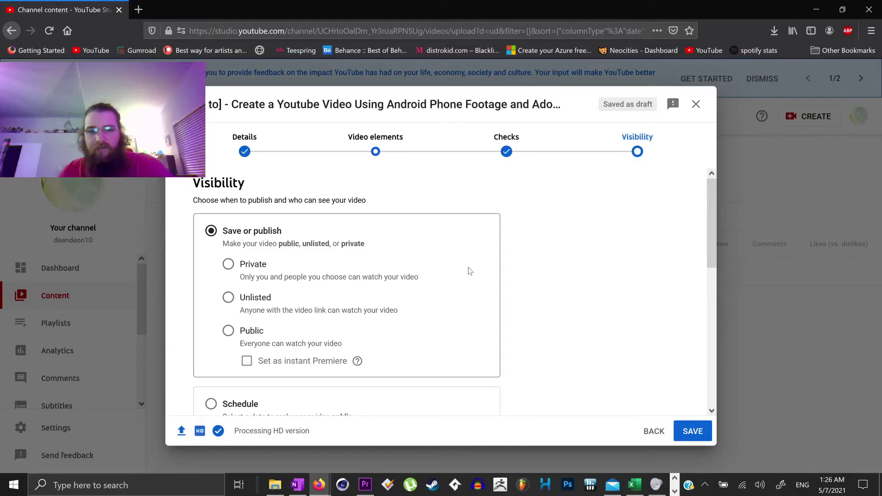
{"action": "scroll", "coordinate": [466, 271], "scroll_direction": "down", "scroll_amount": 1}
{"action": "scroll", "coordinate": [467, 271], "scroll_direction": "up", "scroll_amount": 1}
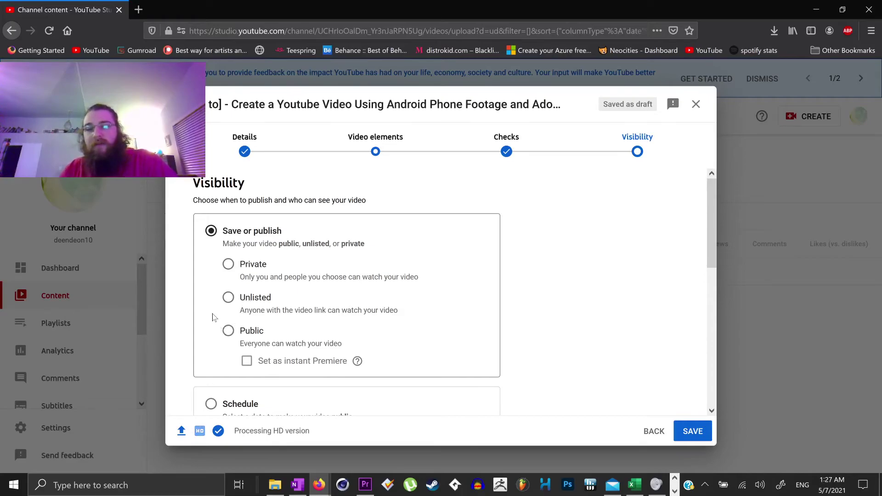
{"action": "scroll", "coordinate": [212, 317], "scroll_direction": "down", "scroll_amount": 2}
{"action": "left_click", "coordinate": [244, 276]}
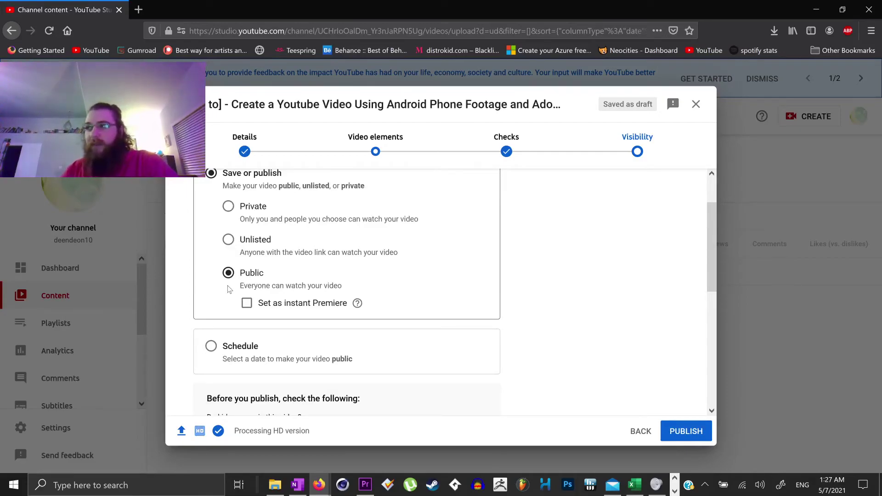
Step: Review the pre-publish guidance and the video preview among the visibility settings
{"action": "scroll", "coordinate": [230, 289], "scroll_direction": "down", "scroll_amount": 1}
{"action": "scroll", "coordinate": [230, 288], "scroll_direction": "down", "scroll_amount": 5}
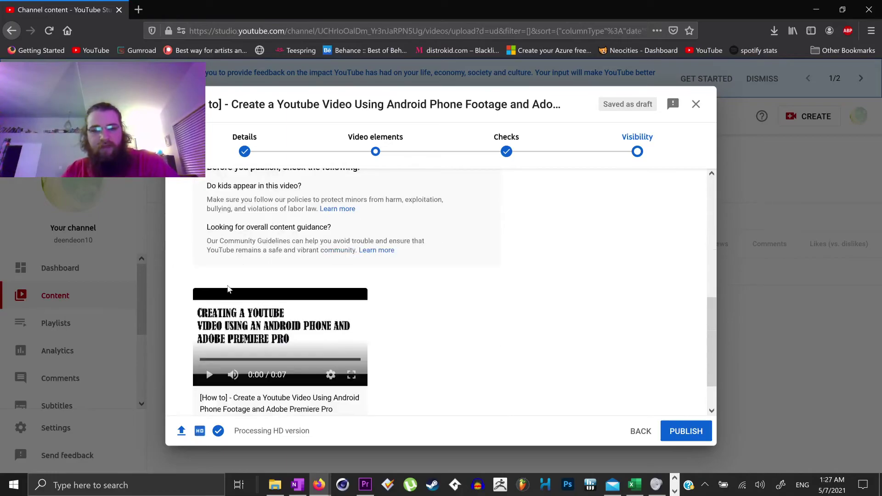
{"action": "scroll", "coordinate": [228, 288], "scroll_direction": "up", "scroll_amount": 3}
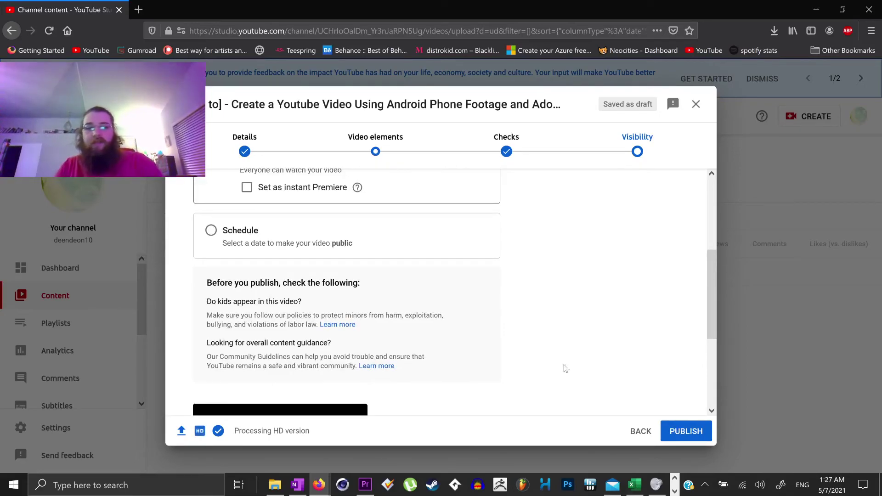
{"action": "scroll", "coordinate": [490, 325], "scroll_direction": "up", "scroll_amount": 1}
{"action": "scroll", "coordinate": [473, 325], "scroll_direction": "up", "scroll_amount": 3}
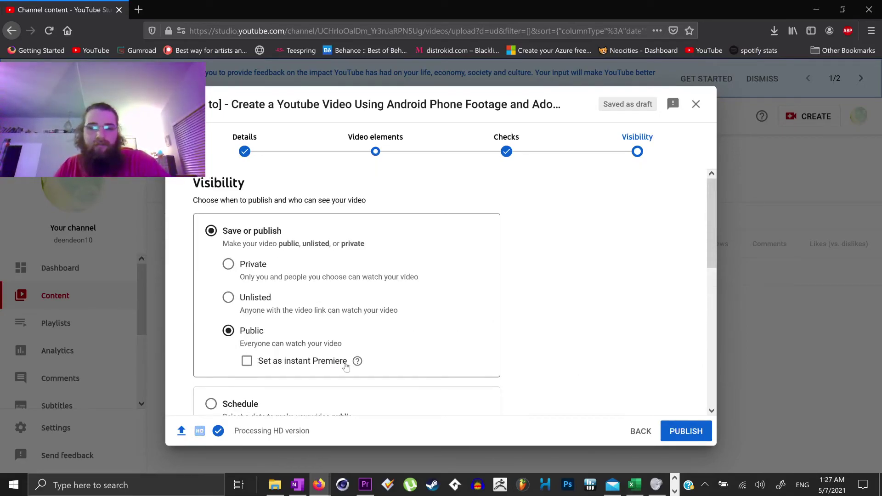
Step: Try setting the public video as an instant Premiere
{"action": "left_click", "coordinate": [331, 364]}
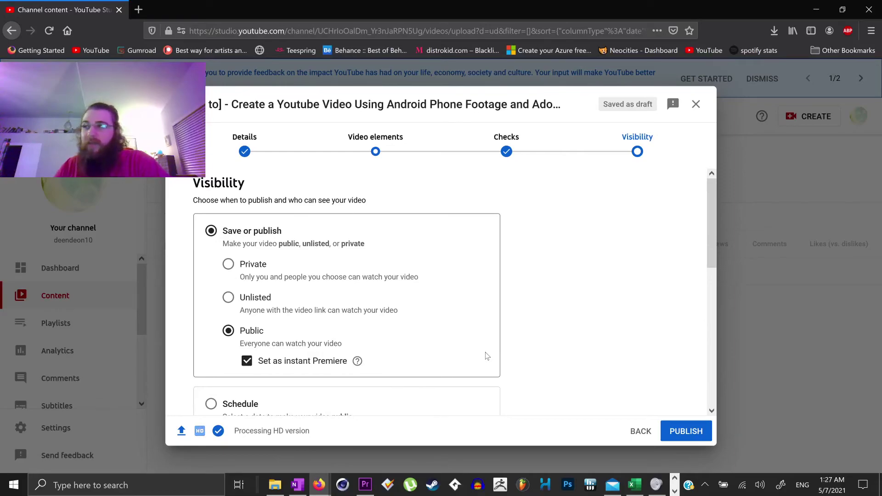
{"action": "left_click", "coordinate": [339, 362]}
{"action": "mouse_move", "coordinate": [361, 364]}
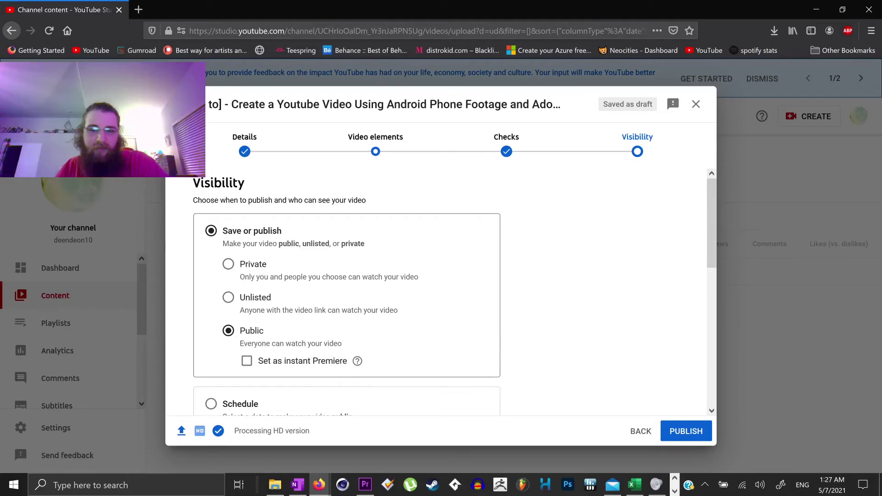
Step: Publish the public video without an instant Premiere and close the publishing confirmation
{"action": "scroll", "coordinate": [340, 361], "scroll_direction": "down", "scroll_amount": 3}
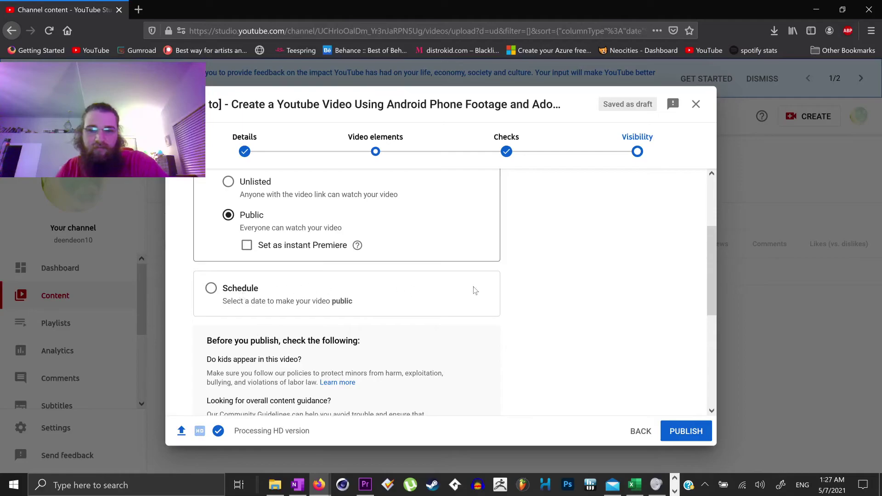
{"action": "left_click", "coordinate": [692, 433]}
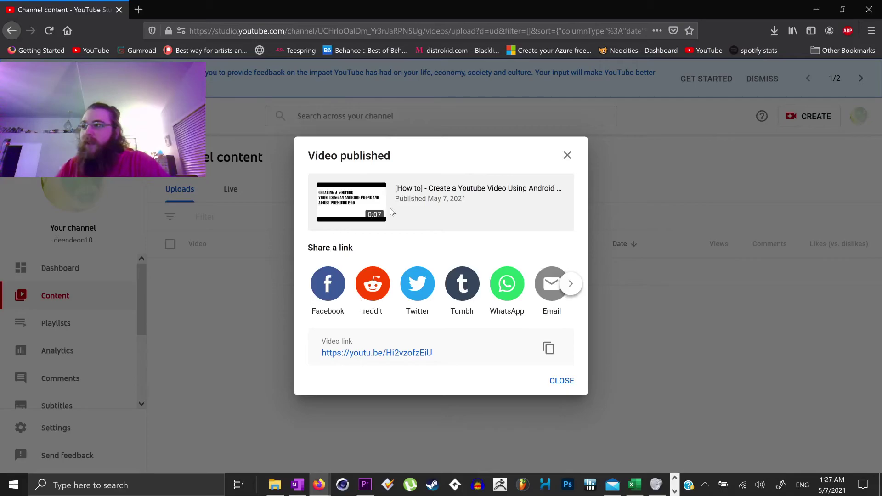
{"action": "left_click", "coordinate": [561, 379]}
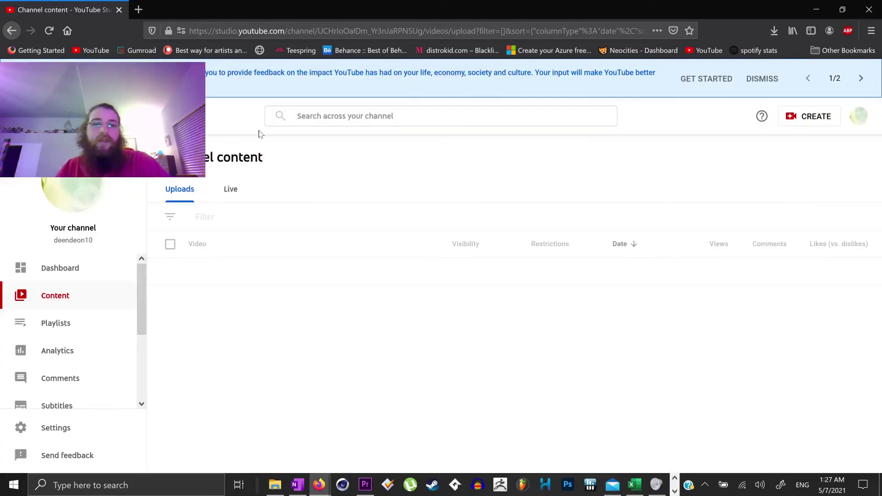
Step: Search the channel's videos for "adobe", "schizophrenic how to" and "make", and close the search results
{"action": "left_click", "coordinate": [285, 116]}
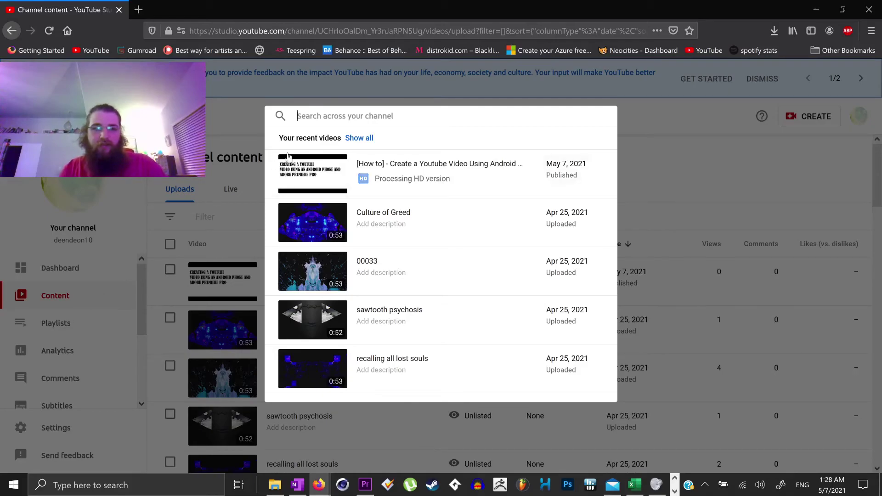
{"action": "type", "text": "adobe"}
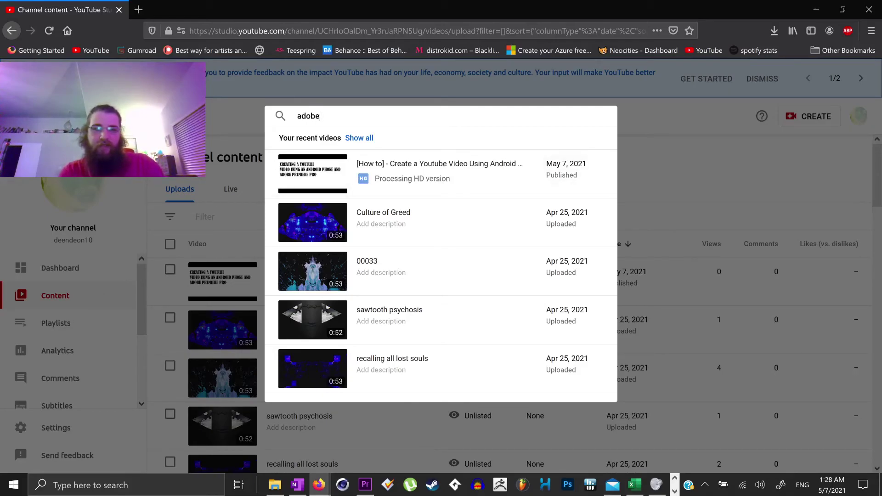
{"action": "key", "text": "ctrl+a"}
{"action": "type", "text": "schizophrenic "}
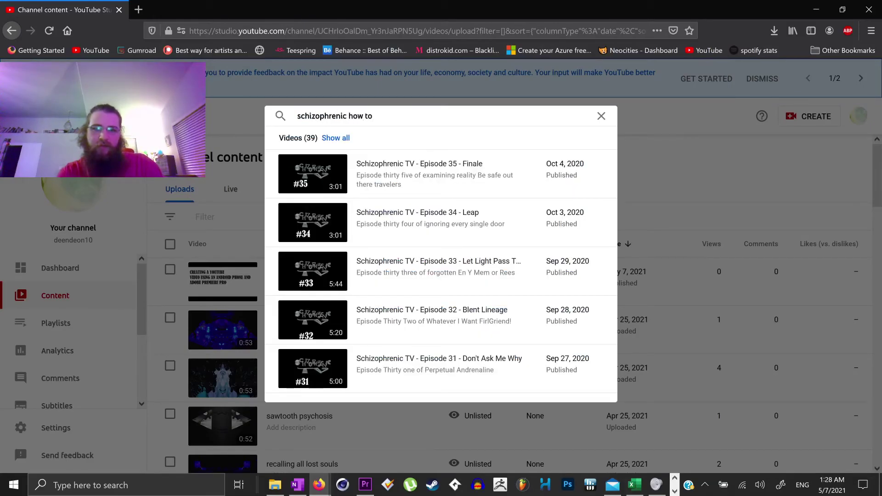
{"action": "type", "text": "how to"}
{"action": "key", "text": "ctrl+a"}
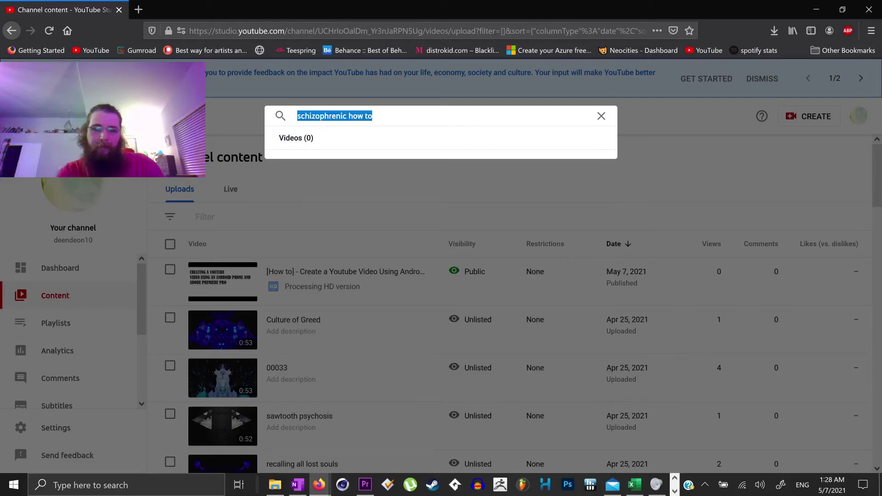
{"action": "type", "text": "make"}
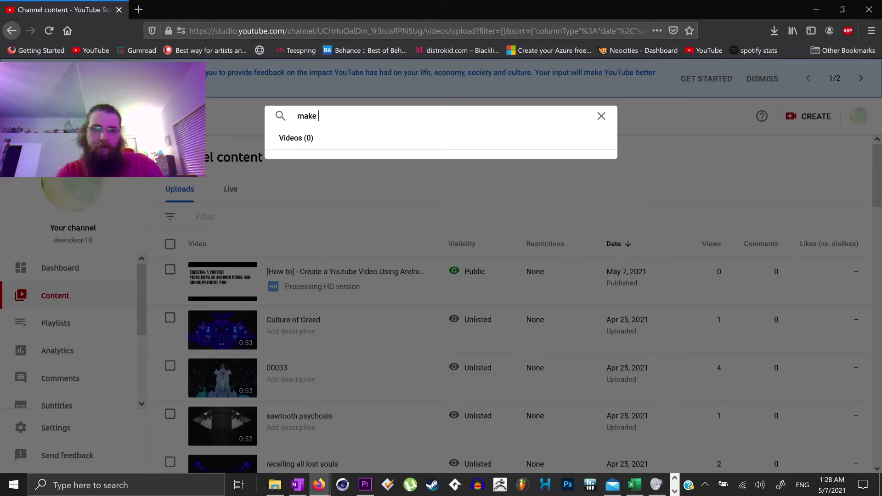
{"action": "key", "text": "ctrl+a"}
{"action": "left_click", "coordinate": [313, 240]}
Step: Page through the channel's older uploads, 30 rows at a time, to find the earlier Schizophrenic TV workflow video
{"action": "scroll", "coordinate": [267, 297], "scroll_direction": "down", "scroll_amount": 20}
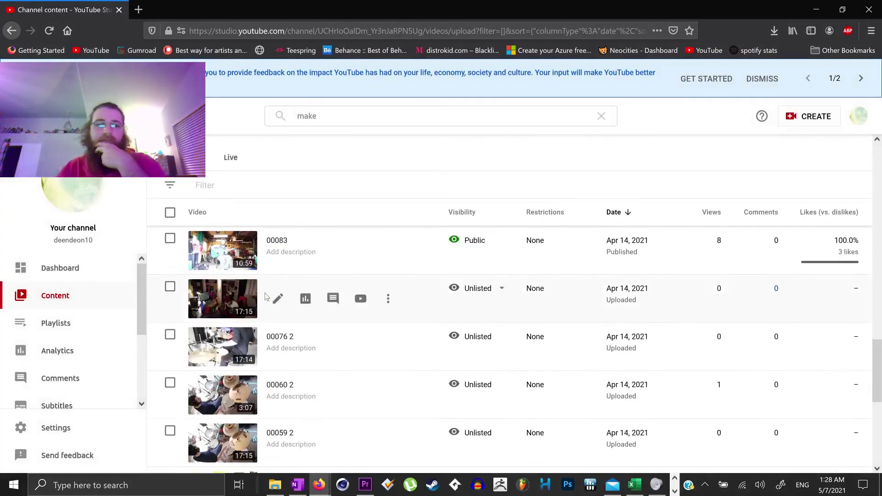
{"action": "left_click", "coordinate": [847, 411]}
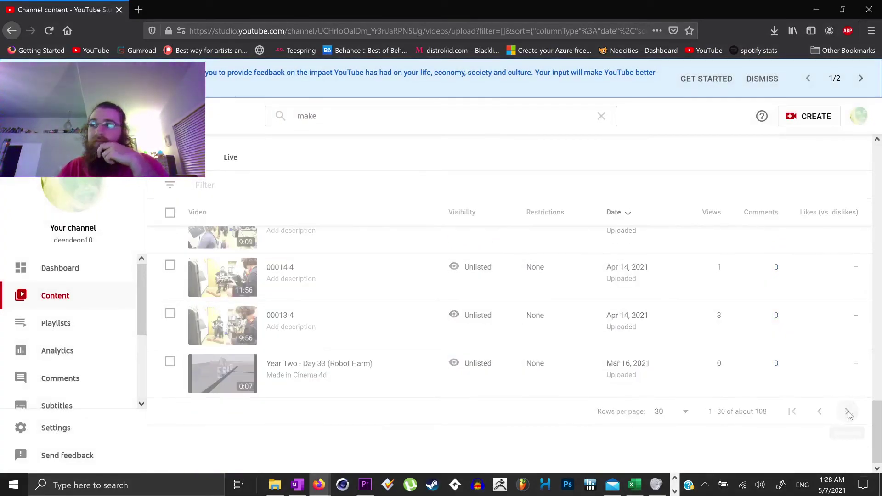
{"action": "scroll", "coordinate": [816, 410], "scroll_direction": "down", "scroll_amount": 20}
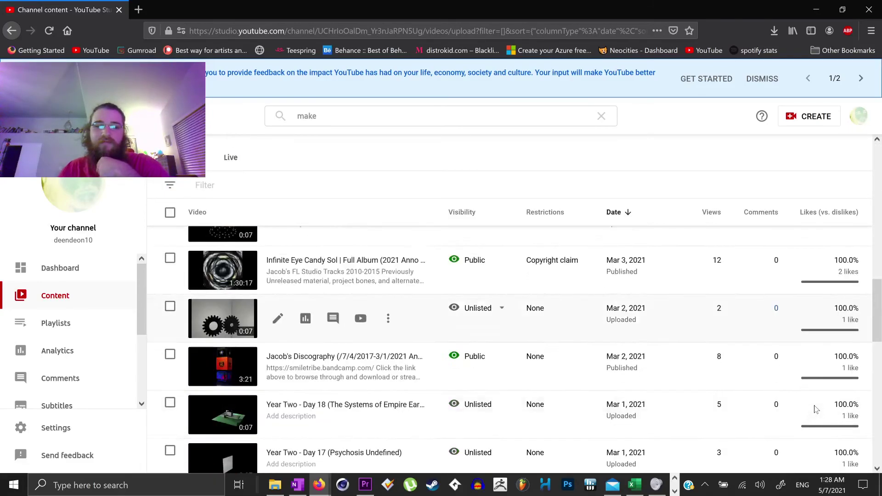
{"action": "left_click", "coordinate": [847, 412]}
{"action": "scroll", "coordinate": [728, 390], "scroll_direction": "down", "scroll_amount": 12}
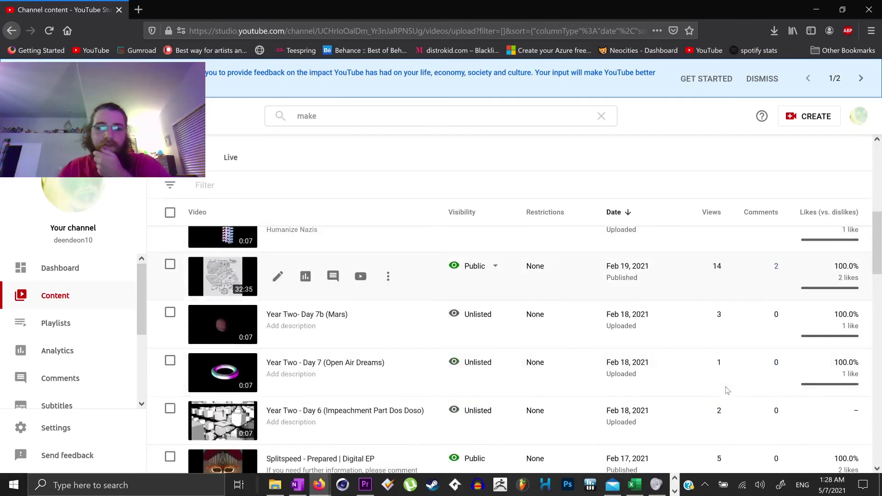
{"action": "scroll", "coordinate": [727, 390], "scroll_direction": "down", "scroll_amount": 10}
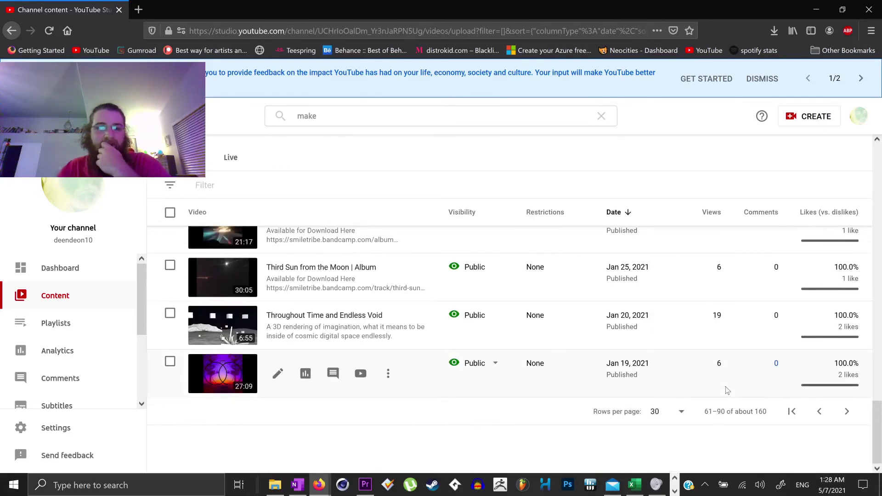
{"action": "left_click", "coordinate": [839, 413]}
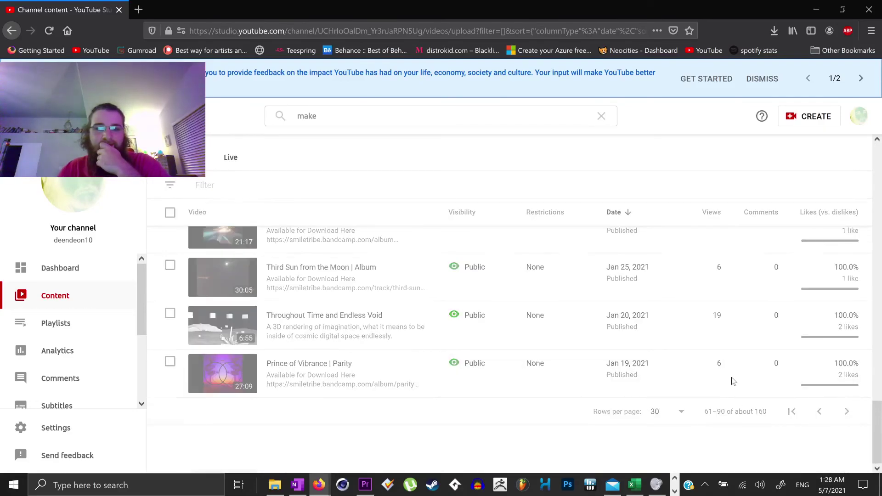
{"action": "scroll", "coordinate": [627, 361], "scroll_direction": "down", "scroll_amount": 17}
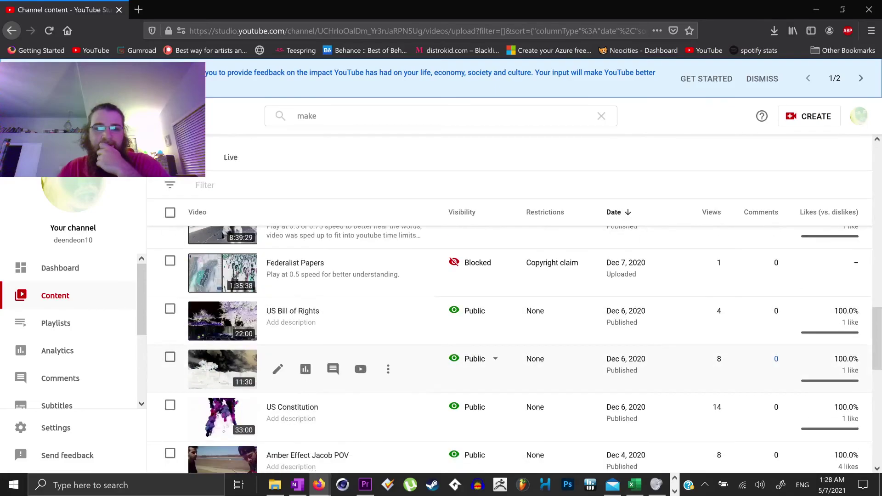
{"action": "scroll", "coordinate": [625, 361], "scroll_direction": "down", "scroll_amount": 12}
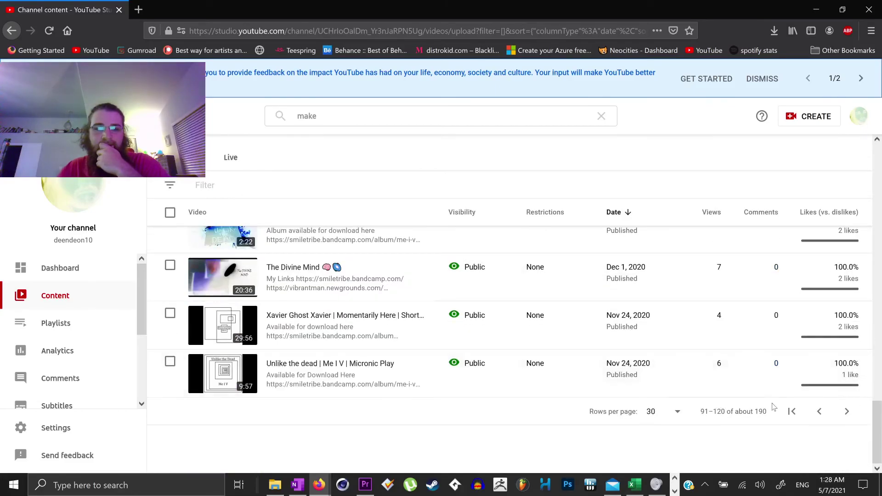
{"action": "left_click", "coordinate": [839, 413]}
{"action": "scroll", "coordinate": [583, 367], "scroll_direction": "down", "scroll_amount": 4}
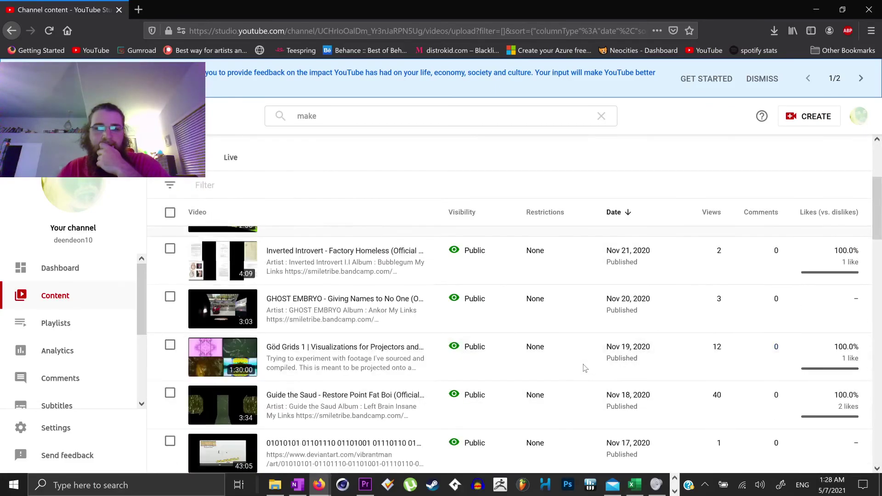
{"action": "scroll", "coordinate": [505, 360], "scroll_direction": "down", "scroll_amount": 10}
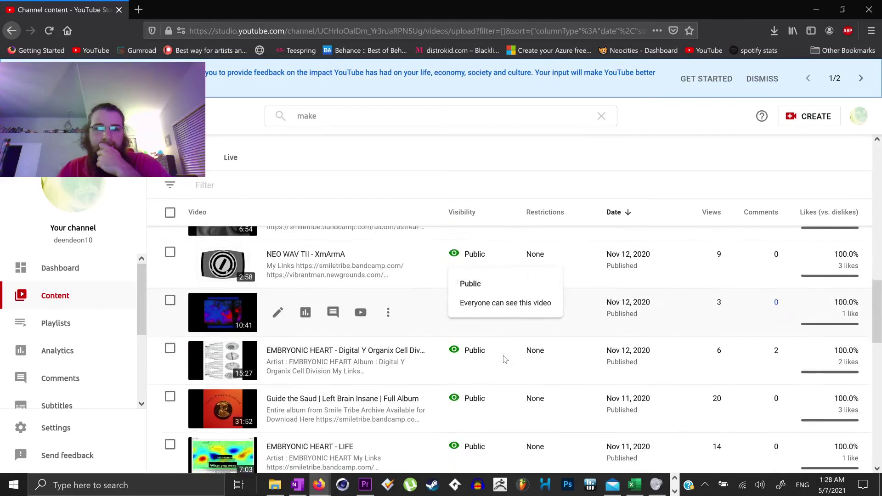
{"action": "scroll", "coordinate": [504, 360], "scroll_direction": "down", "scroll_amount": 10}
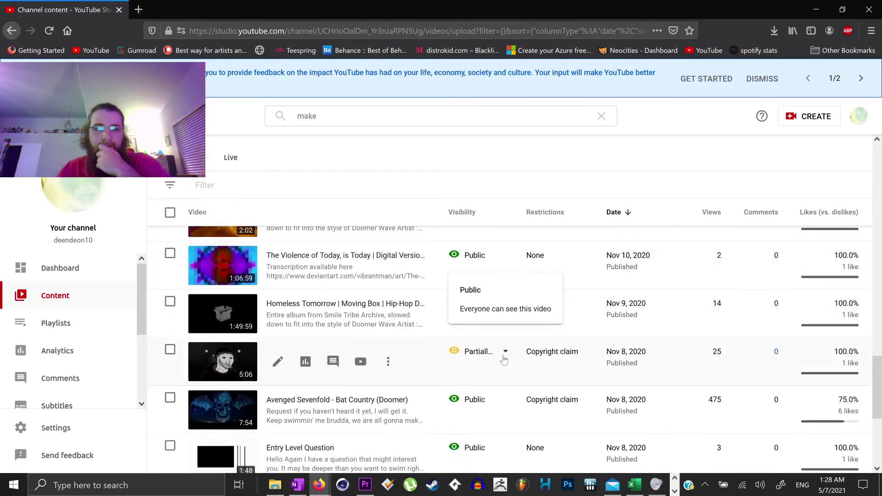
{"action": "scroll", "coordinate": [503, 359], "scroll_direction": "down", "scroll_amount": 2}
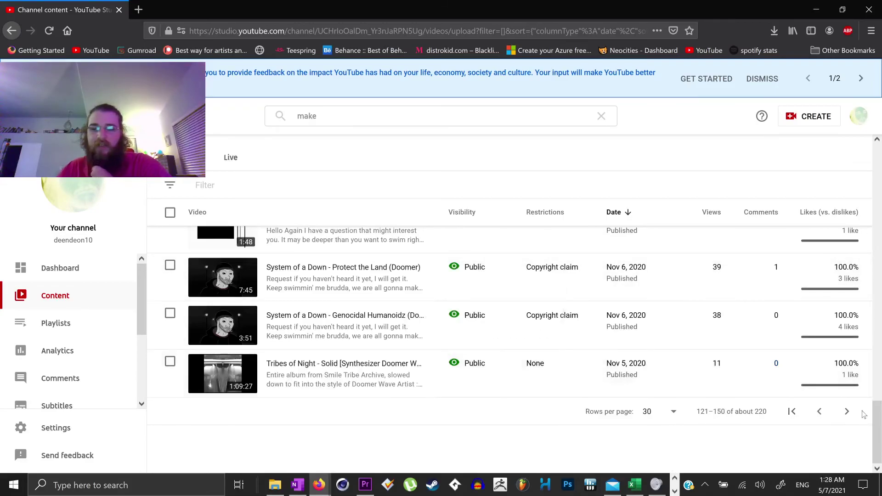
{"action": "left_click", "coordinate": [847, 412]}
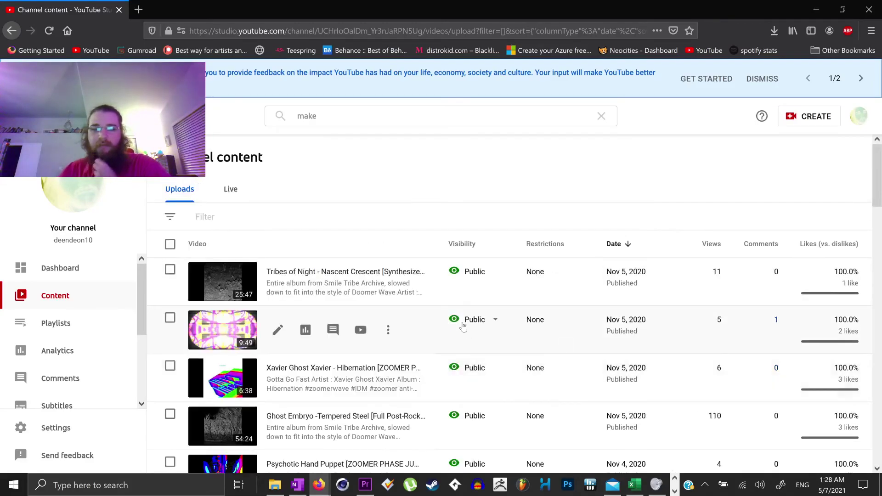
{"action": "scroll", "coordinate": [460, 326], "scroll_direction": "down", "scroll_amount": 3}
{"action": "scroll", "coordinate": [374, 359], "scroll_direction": "down", "scroll_amount": 10}
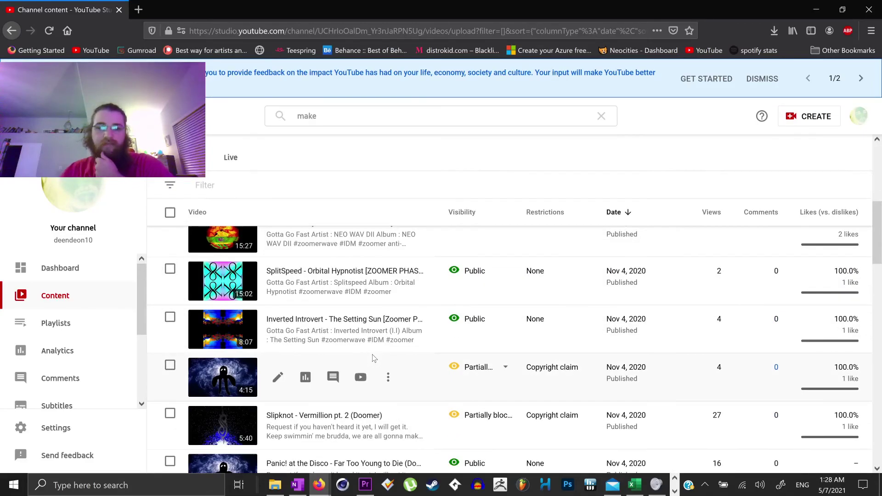
{"action": "scroll", "coordinate": [373, 359], "scroll_direction": "down", "scroll_amount": 12}
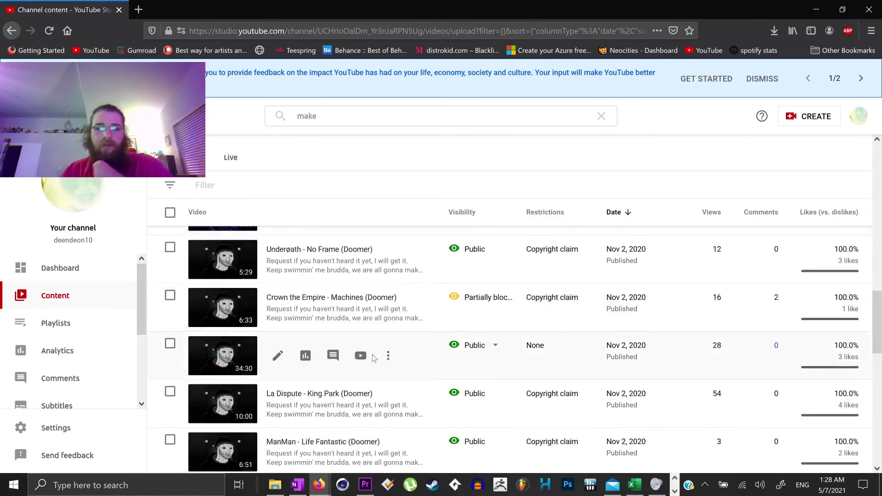
{"action": "scroll", "coordinate": [374, 358], "scroll_direction": "down", "scroll_amount": 2}
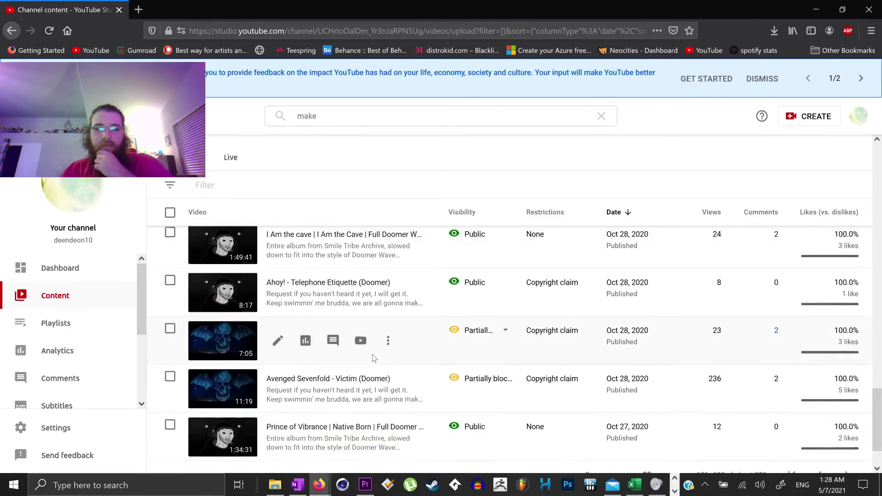
{"action": "left_click", "coordinate": [848, 411]}
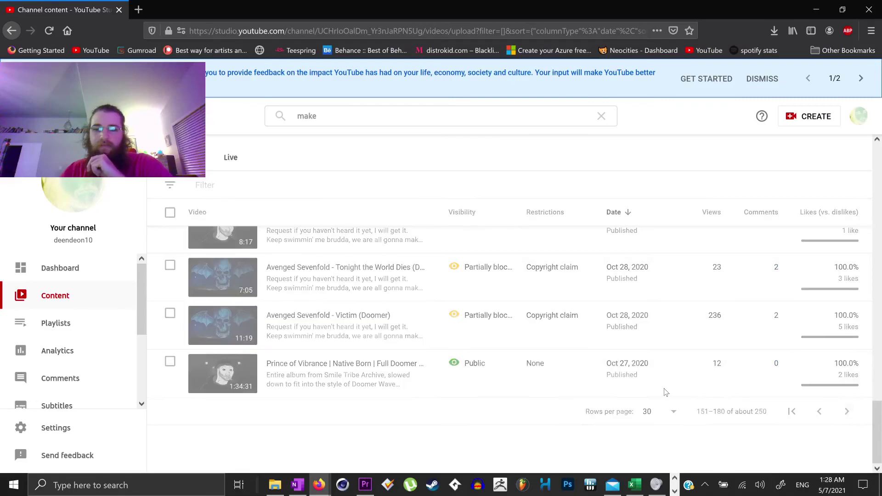
{"action": "scroll", "coordinate": [343, 294], "scroll_direction": "down", "scroll_amount": 3}
{"action": "scroll", "coordinate": [343, 305], "scroll_direction": "down", "scroll_amount": 5}
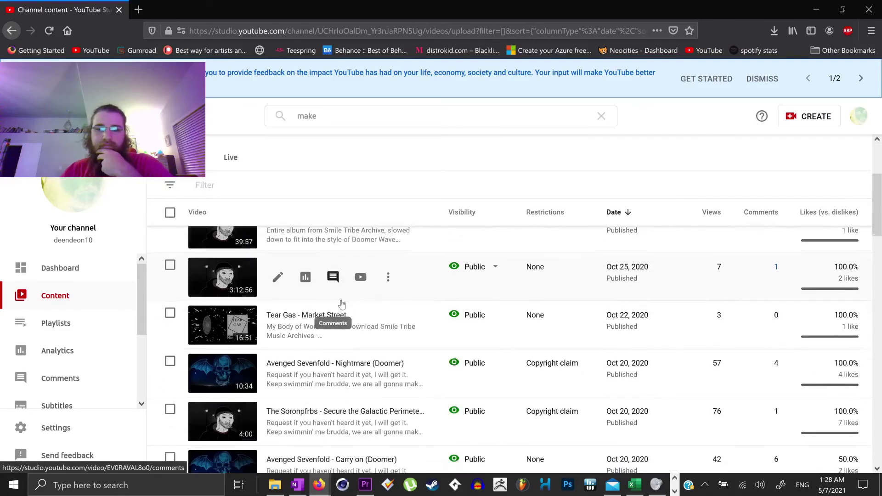
{"action": "scroll", "coordinate": [347, 320], "scroll_direction": "down", "scroll_amount": 14}
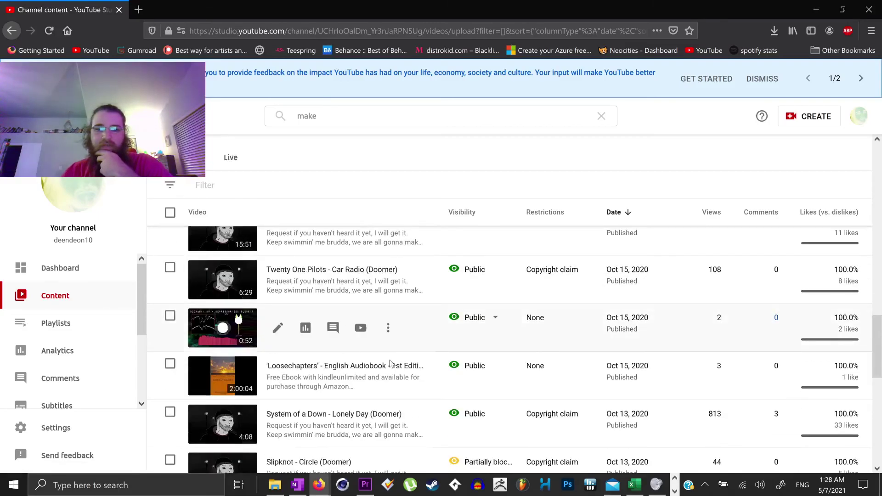
{"action": "scroll", "coordinate": [388, 365], "scroll_direction": "down", "scroll_amount": 10}
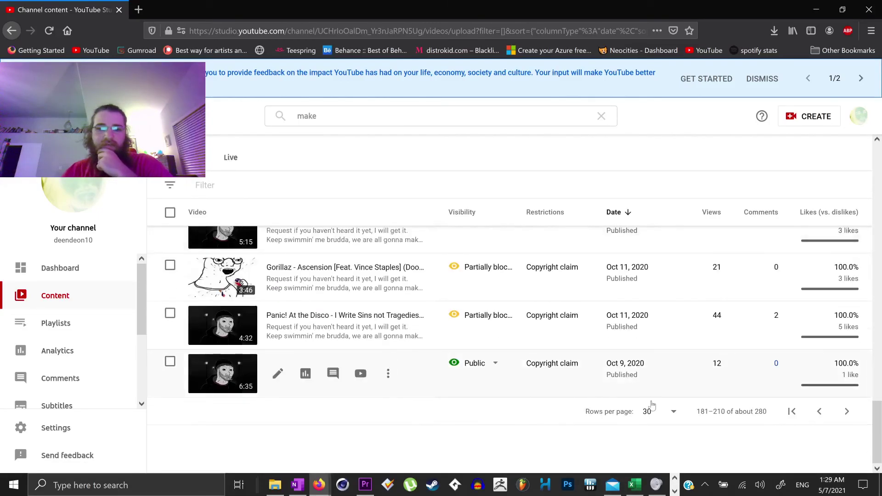
{"action": "left_click", "coordinate": [857, 415]}
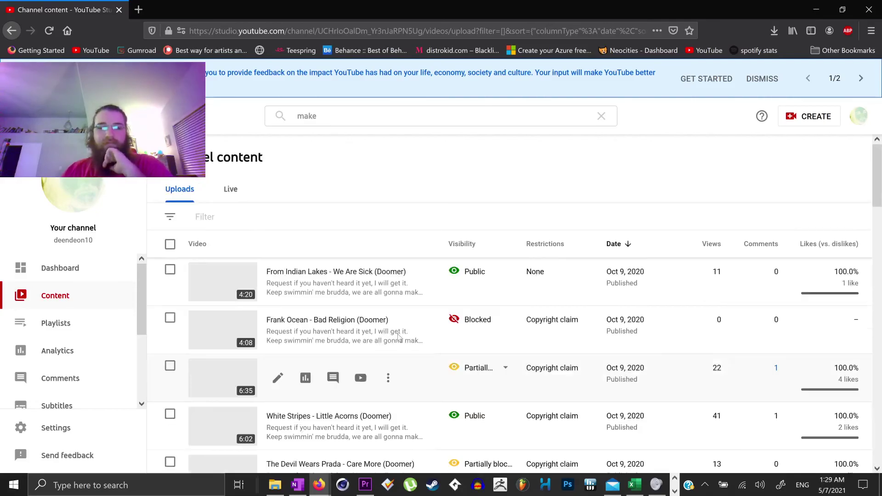
{"action": "scroll", "coordinate": [398, 320], "scroll_direction": "down", "scroll_amount": 10}
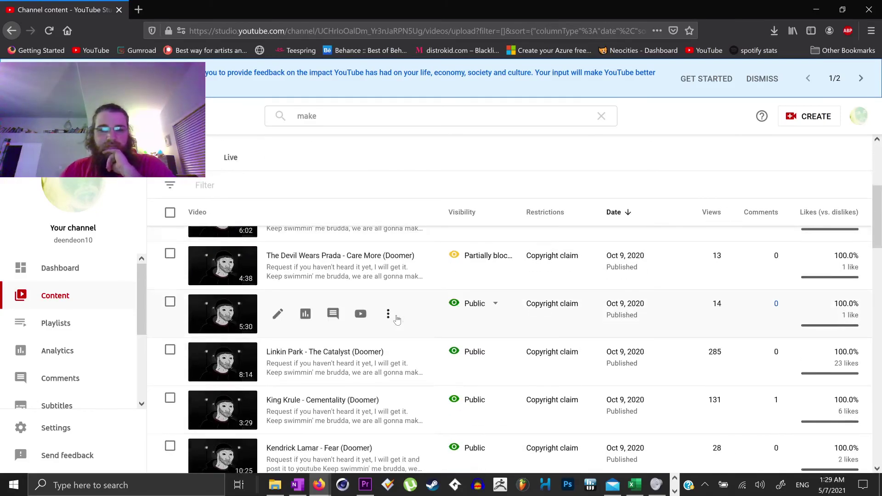
{"action": "scroll", "coordinate": [397, 319], "scroll_direction": "down", "scroll_amount": 5}
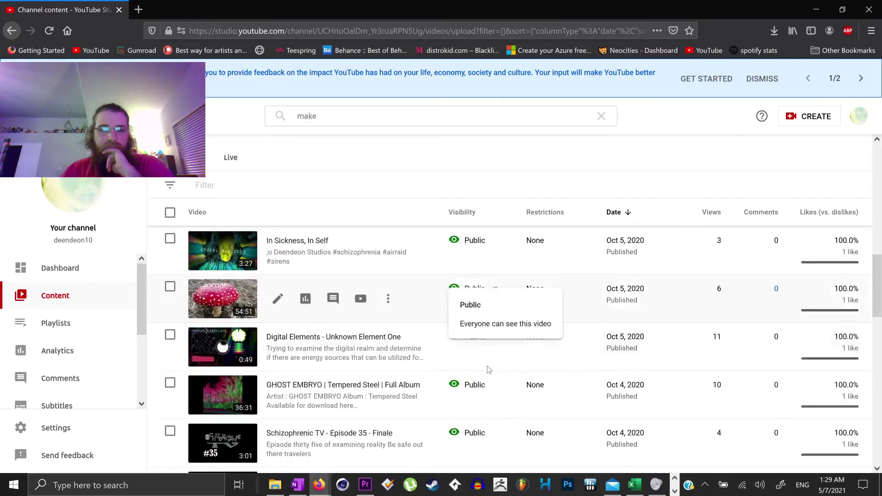
{"action": "scroll", "coordinate": [489, 370], "scroll_direction": "down", "scroll_amount": 6}
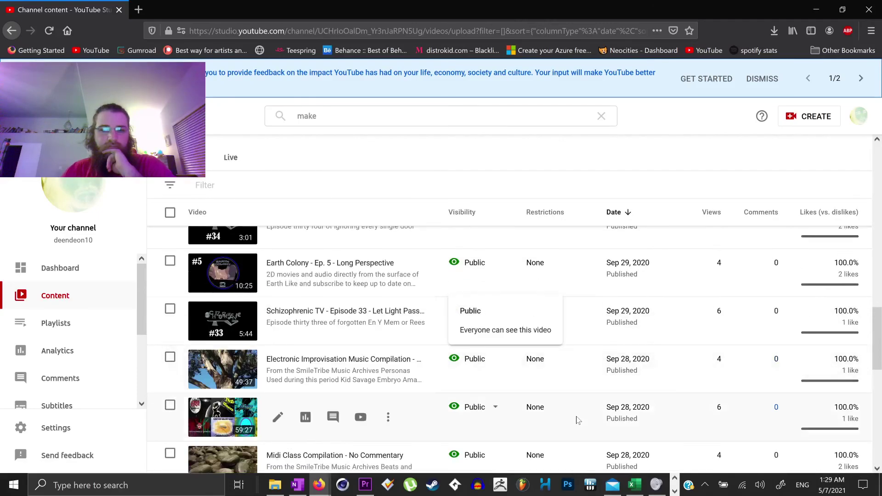
{"action": "scroll", "coordinate": [578, 421], "scroll_direction": "down", "scroll_amount": 6}
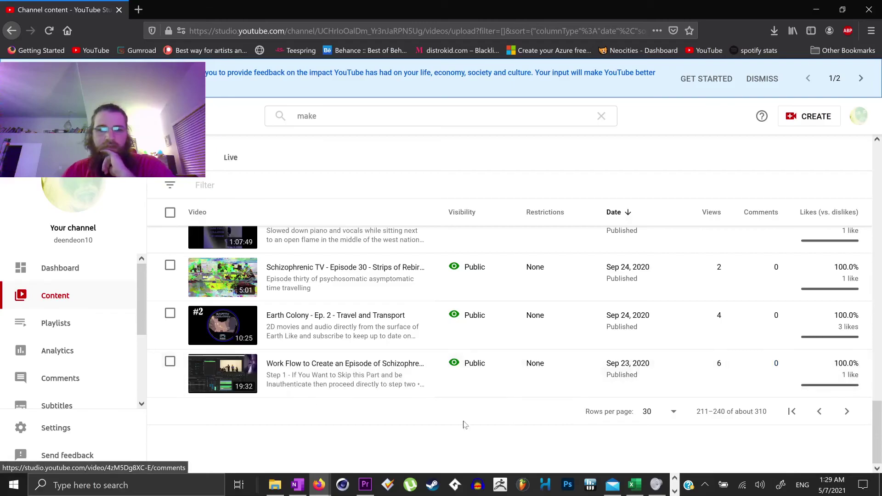
Step: Open the details of "Work Flow to Create an Episode of Schizophrenic TV" and review its description, thumbnail, playlist and audience settings
{"action": "mouse_move", "coordinate": [419, 373]}
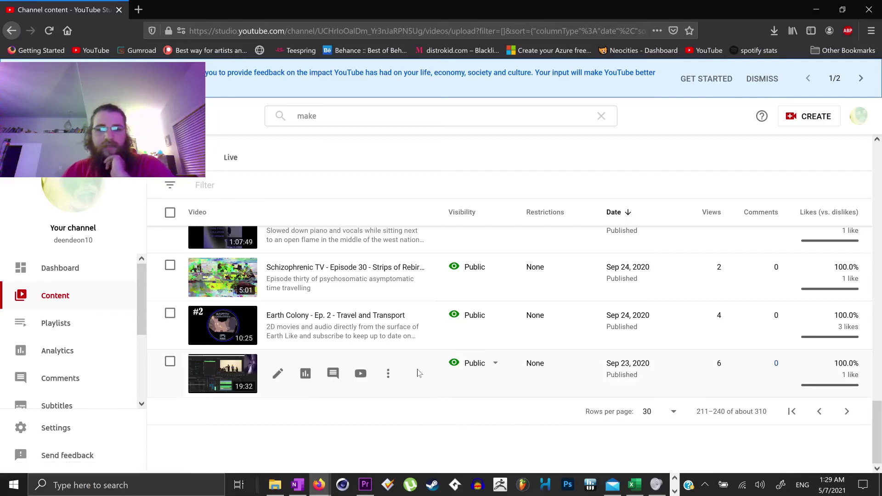
{"action": "left_click", "coordinate": [278, 375]}
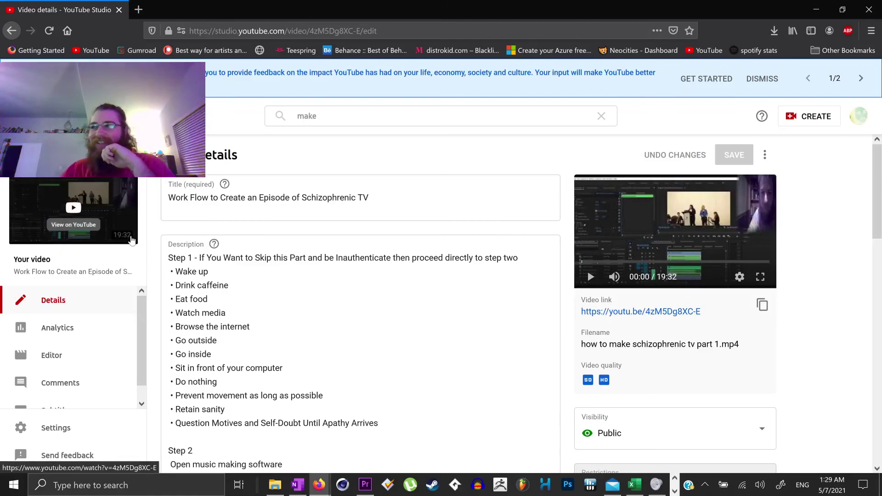
{"action": "scroll", "coordinate": [233, 246], "scroll_direction": "down", "scroll_amount": 4}
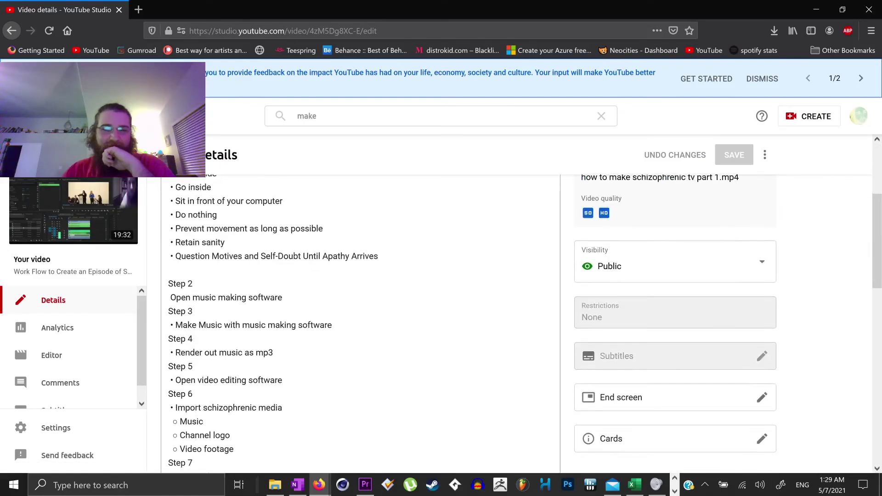
{"action": "scroll", "coordinate": [361, 322], "scroll_direction": "down", "scroll_amount": 5}
{"action": "scroll", "coordinate": [361, 322], "scroll_direction": "up", "scroll_amount": 8}
{"action": "scroll", "coordinate": [245, 269], "scroll_direction": "down", "scroll_amount": 10}
{"action": "scroll", "coordinate": [246, 269], "scroll_direction": "up", "scroll_amount": 2}
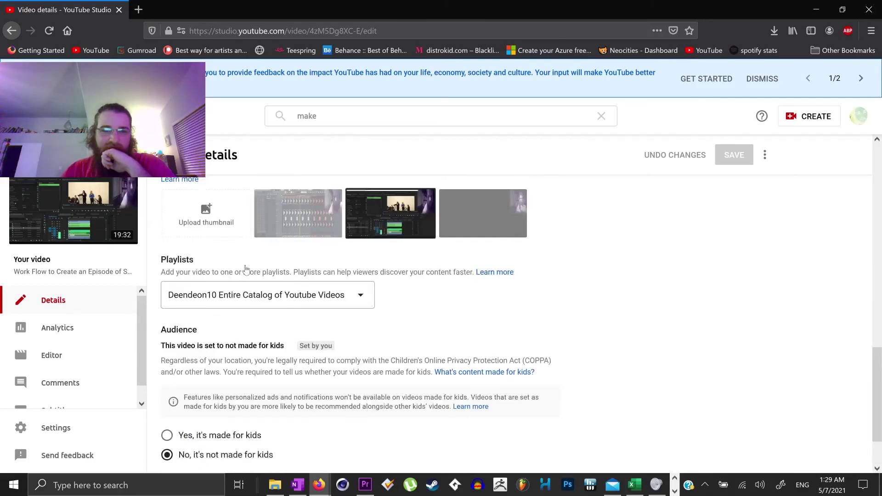
{"action": "scroll", "coordinate": [245, 269], "scroll_direction": "up", "scroll_amount": 1}
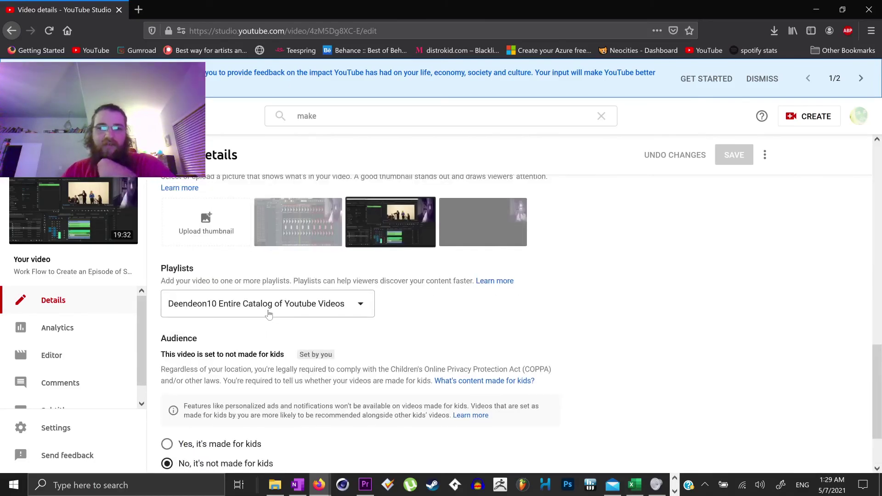
Step: Add the Schizophrenic TV workflow video to the channel's Youtube Tutorials playlist as well and save the change
{"action": "left_click", "coordinate": [269, 315]}
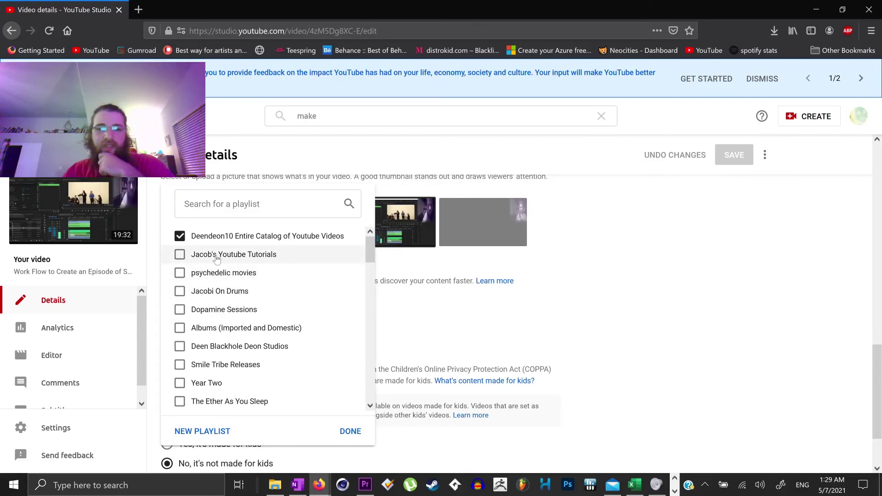
{"action": "left_click", "coordinate": [352, 432]}
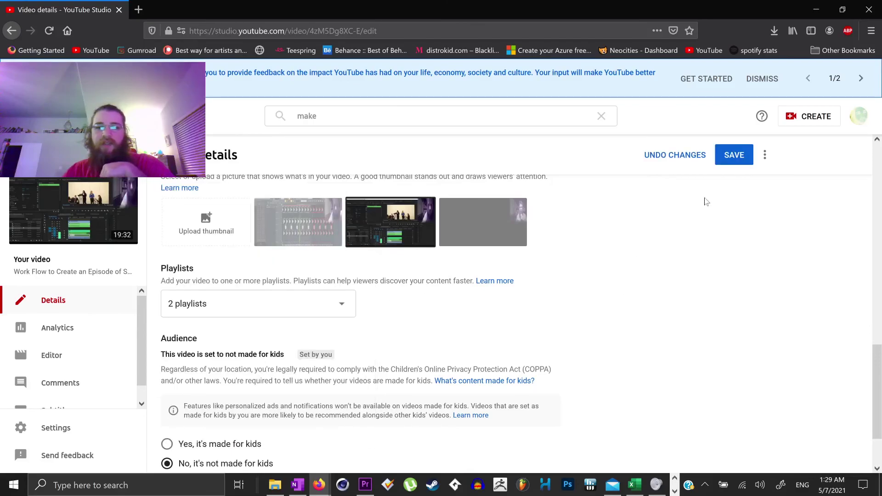
{"action": "left_click", "coordinate": [735, 155]}
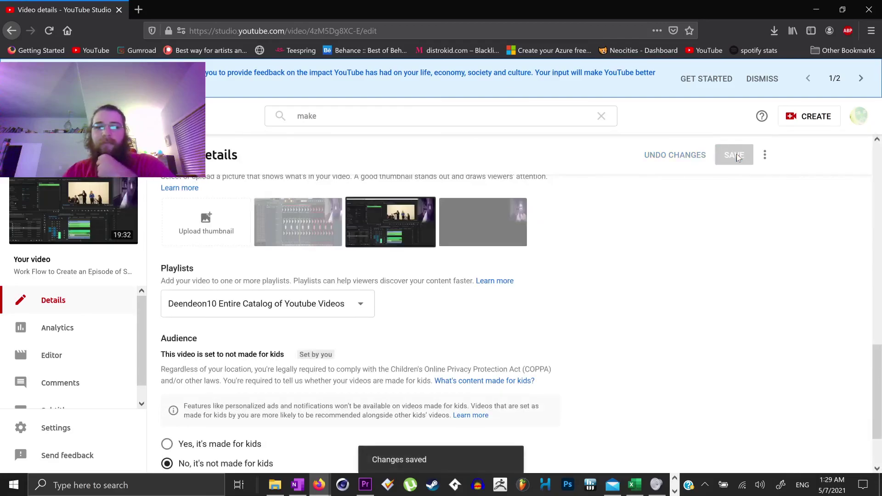
Step: Return to the channel's content and open its list of playlists
{"action": "left_click", "coordinate": [96, 194]}
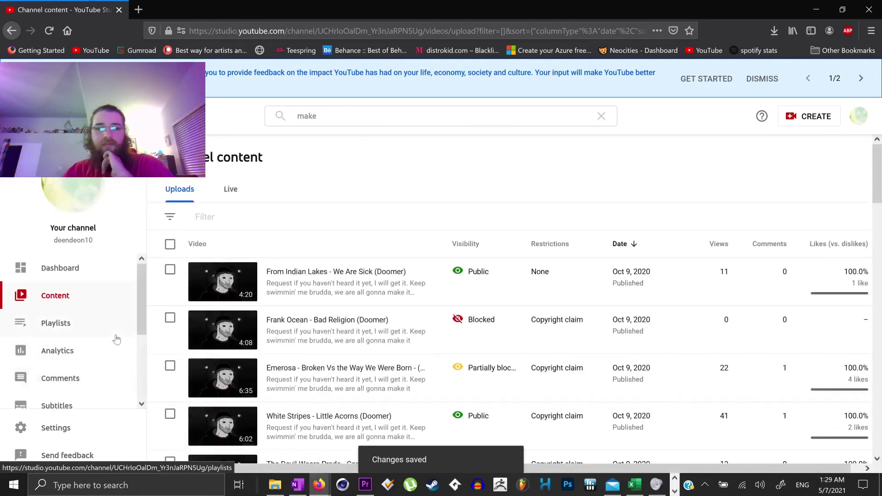
{"action": "left_click", "coordinate": [108, 326]}
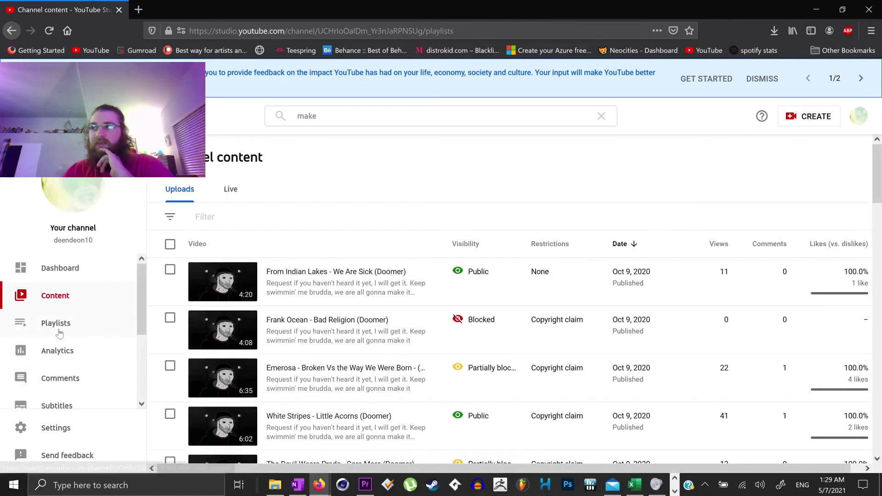
Step: Open the public channel page and, from its uploads, the new "[How to] - Create a Youtube Video Using Android Phone Footage" video in its own tab
{"action": "left_click", "coordinate": [859, 116]}
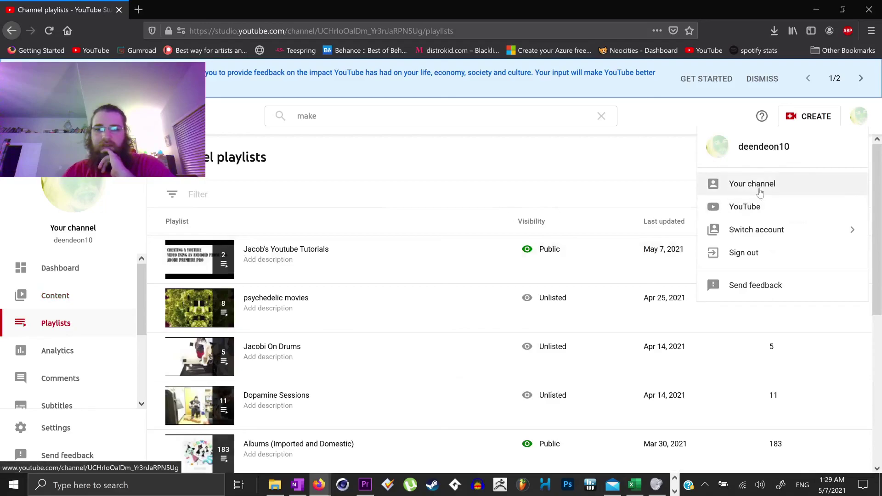
{"action": "left_click", "coordinate": [724, 189]}
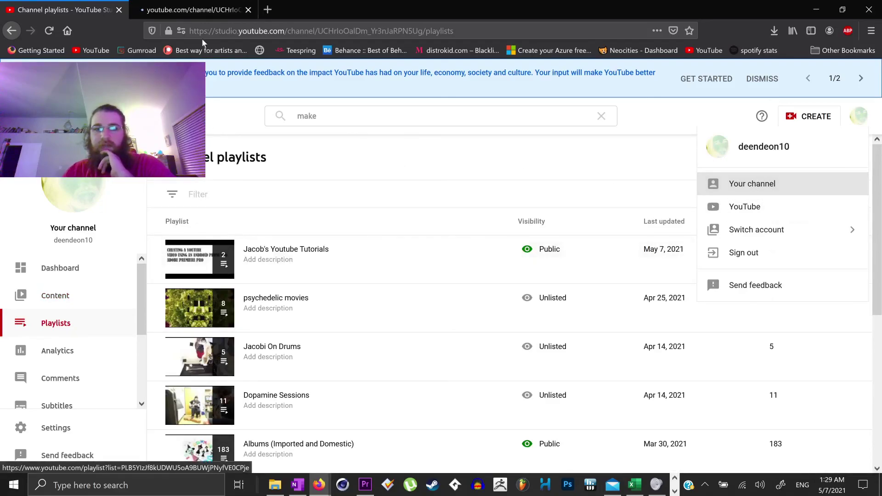
{"action": "left_click", "coordinate": [187, 12]}
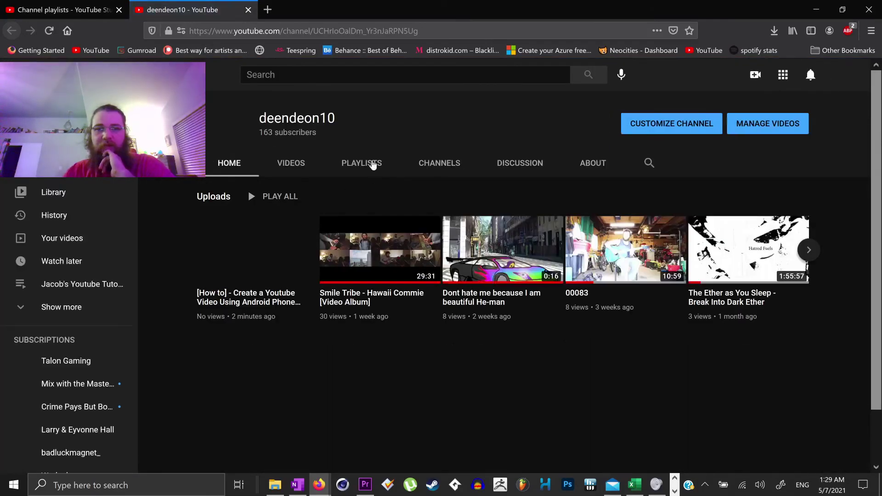
{"action": "left_click", "coordinate": [373, 165]}
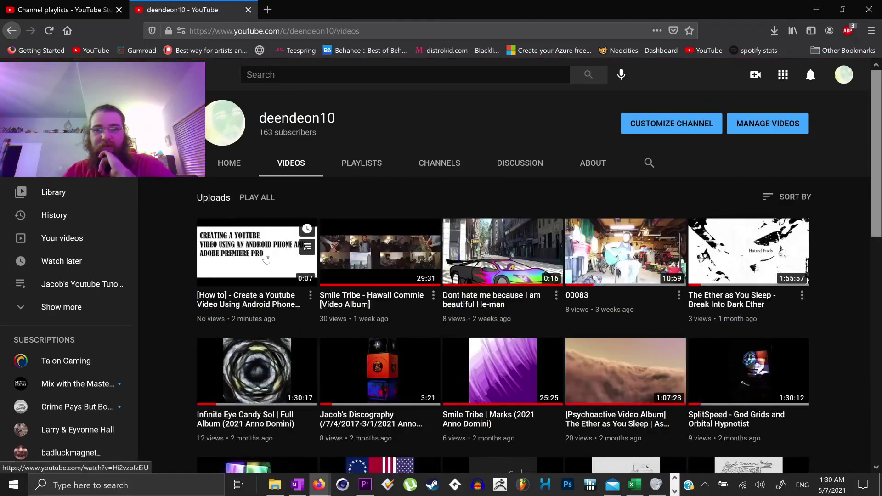
{"action": "left_click", "coordinate": [311, 14]}
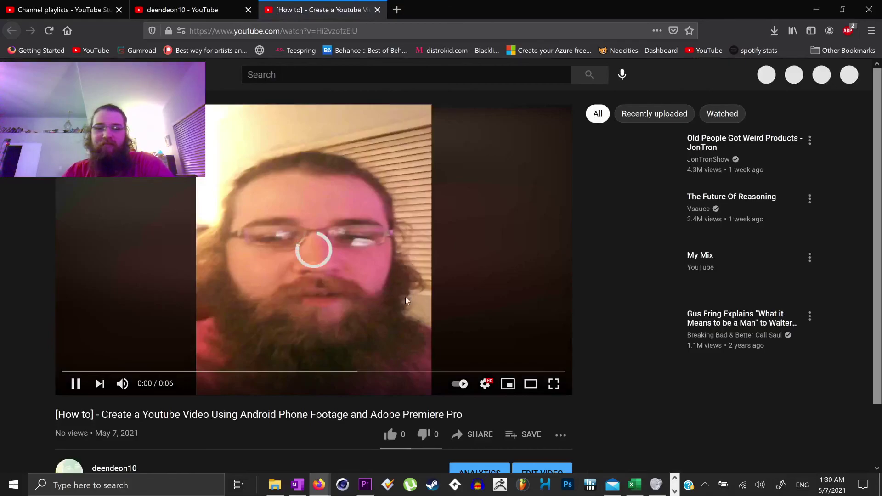
Step: Pause the new how-to video and open it for editing from its watch page
{"action": "left_click", "coordinate": [405, 297]}
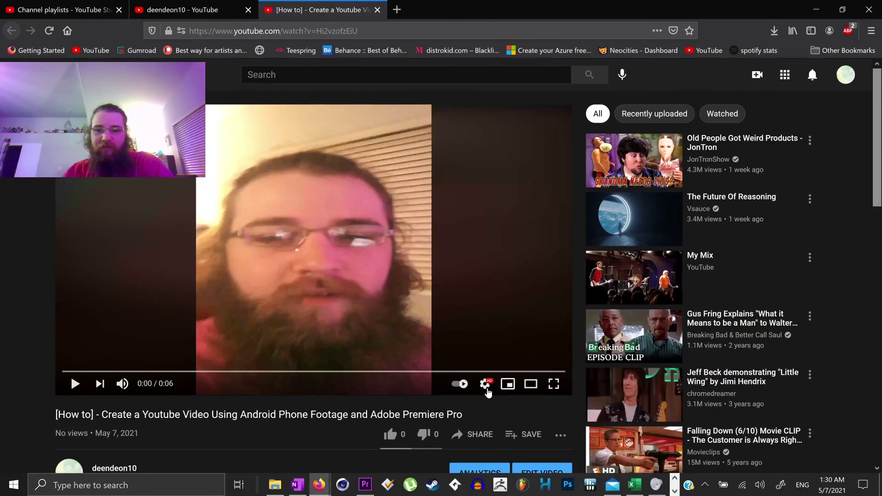
{"action": "scroll", "coordinate": [514, 404], "scroll_direction": "down", "scroll_amount": 1}
{"action": "left_click", "coordinate": [543, 411]}
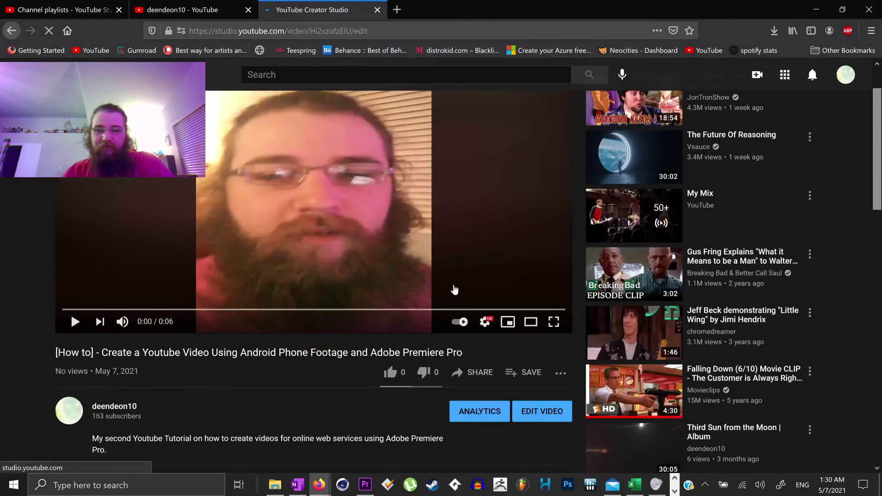